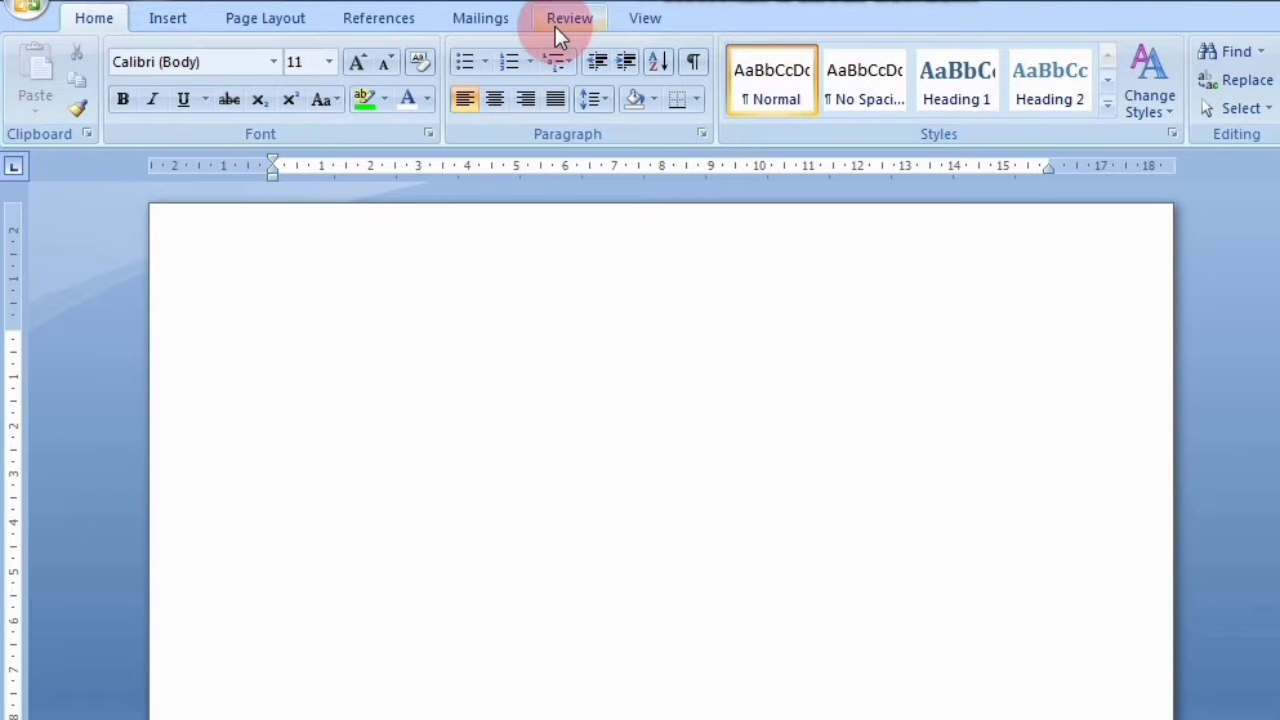
Show the View tab on the blank document, then open the Office menu's Recent Documents list
left_click(646, 20)
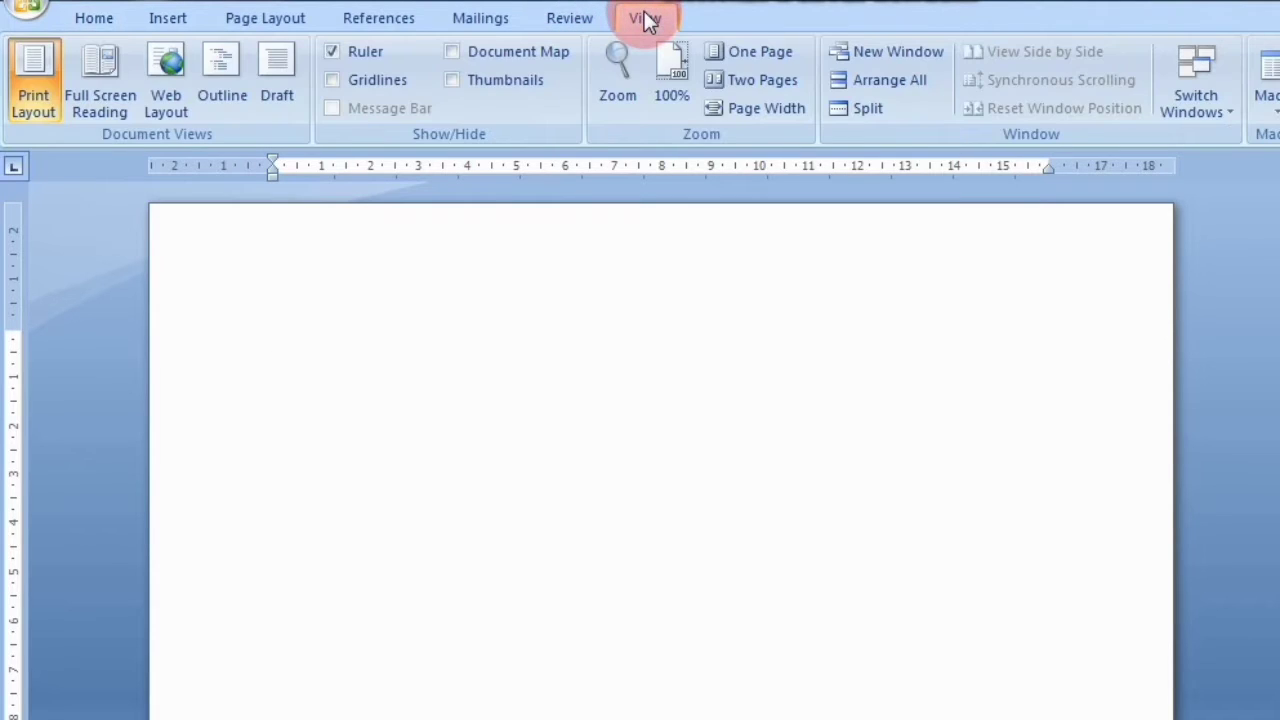
left_click(491, 423)
scroll(493, 421, "down", 5)
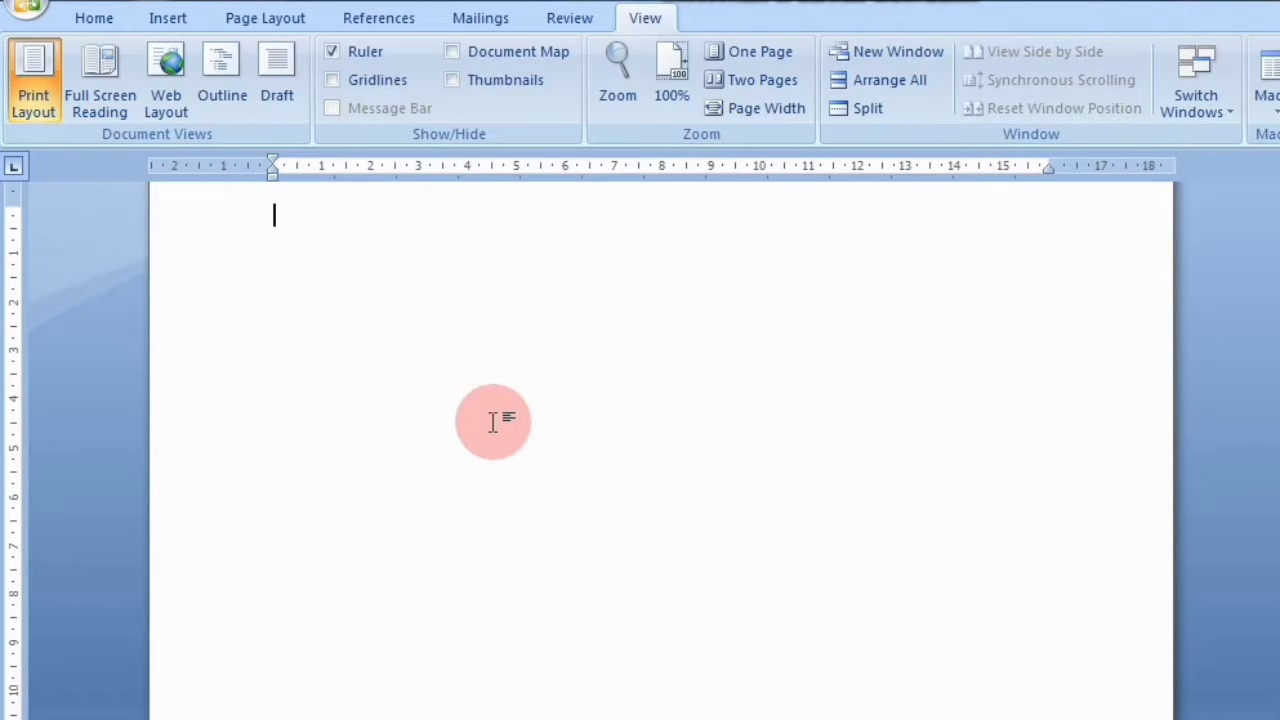
scroll(493, 421, "down", 3)
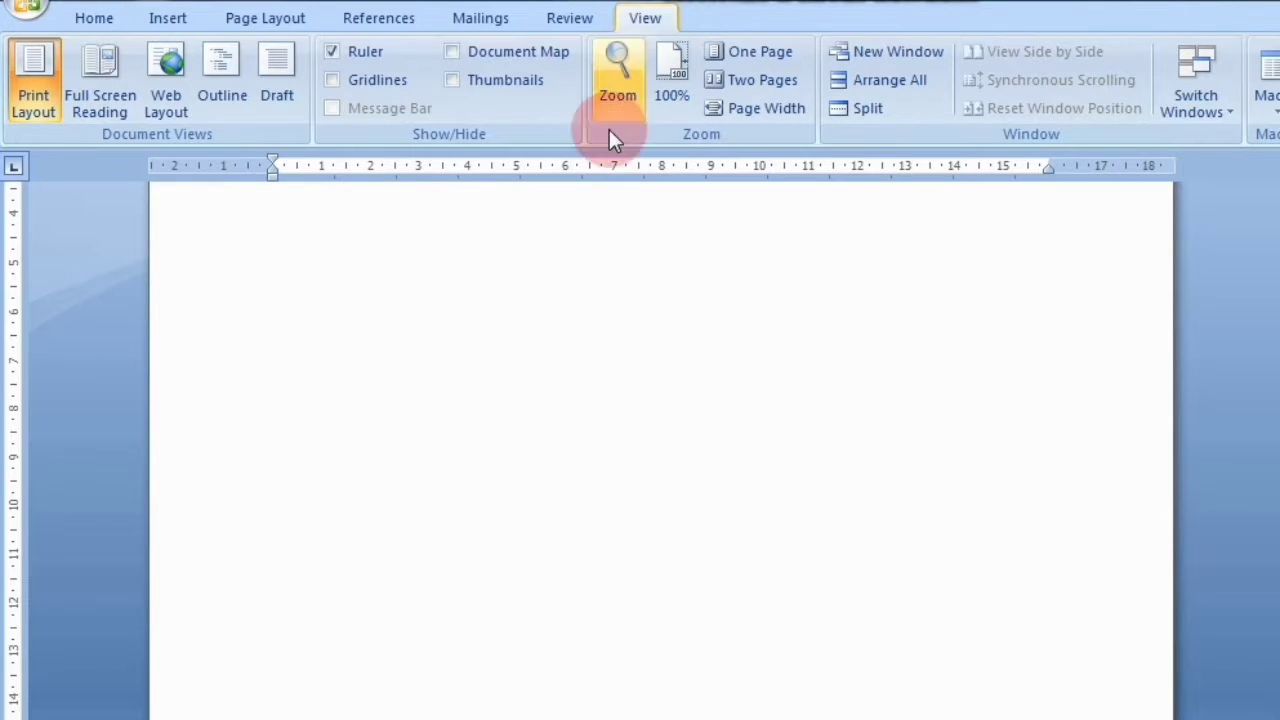
left_click(30, 12)
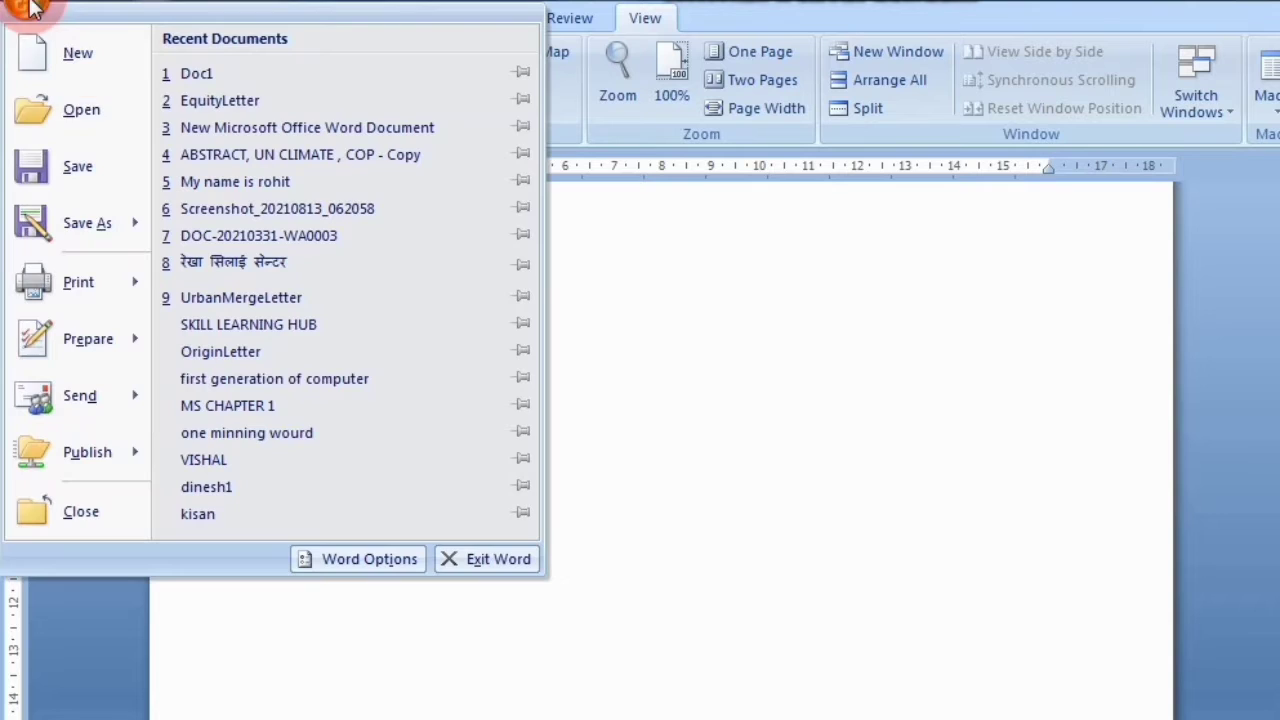
Open the recent document Doc1 and scroll through it
left_click(200, 79)
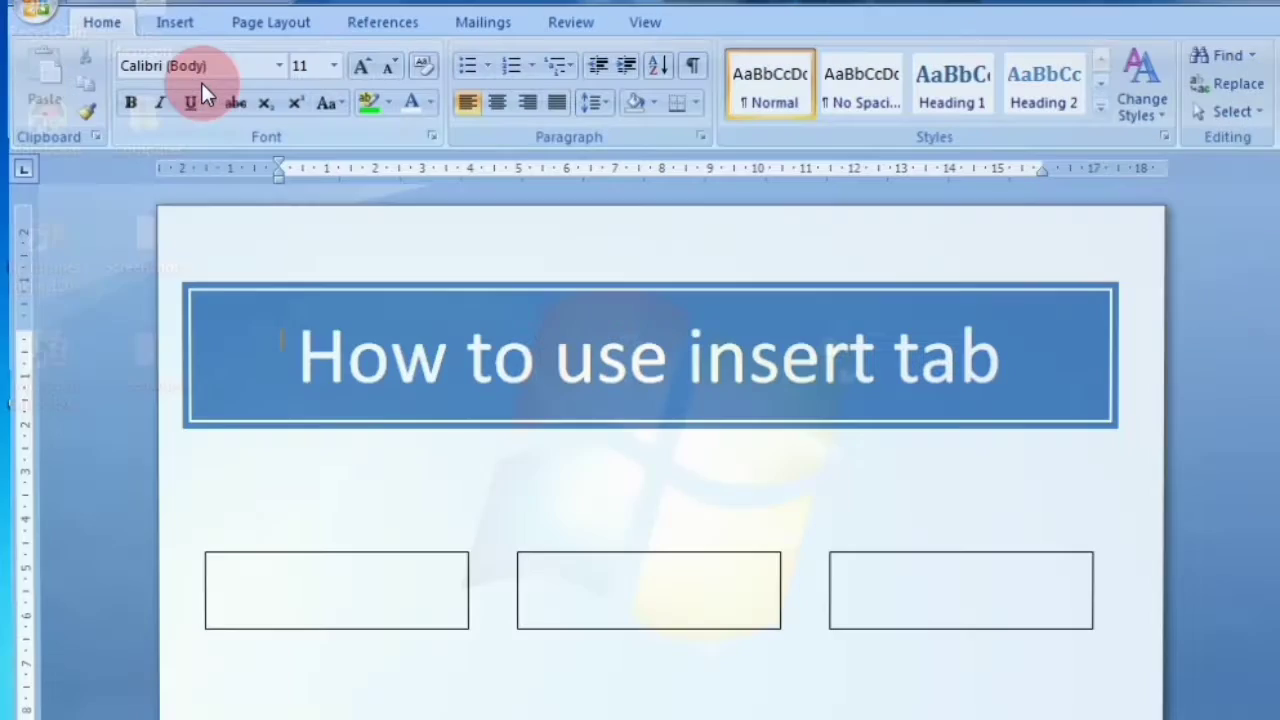
scroll(366, 491, "down", 4)
scroll(366, 491, "up", 3)
scroll(366, 491, "up", 1)
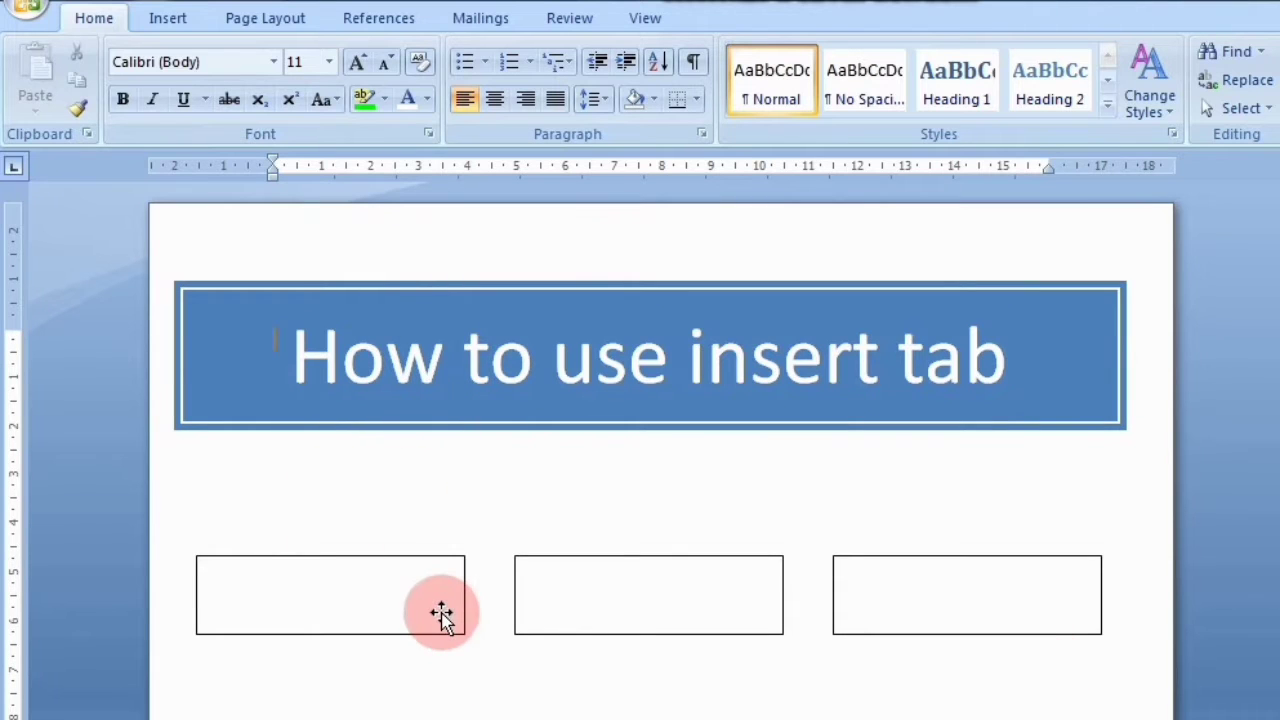
Open the EquityLetter template from the recent documents list and scroll through it
left_click(30, 12)
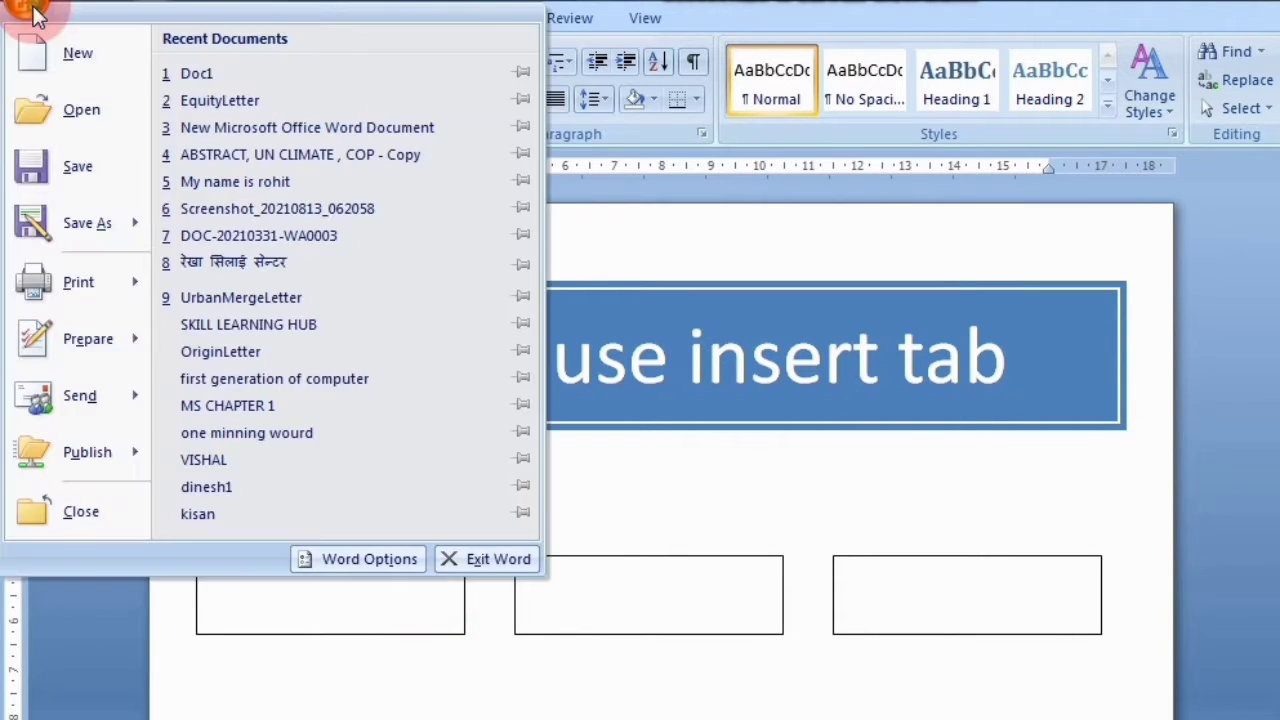
left_click(240, 104)
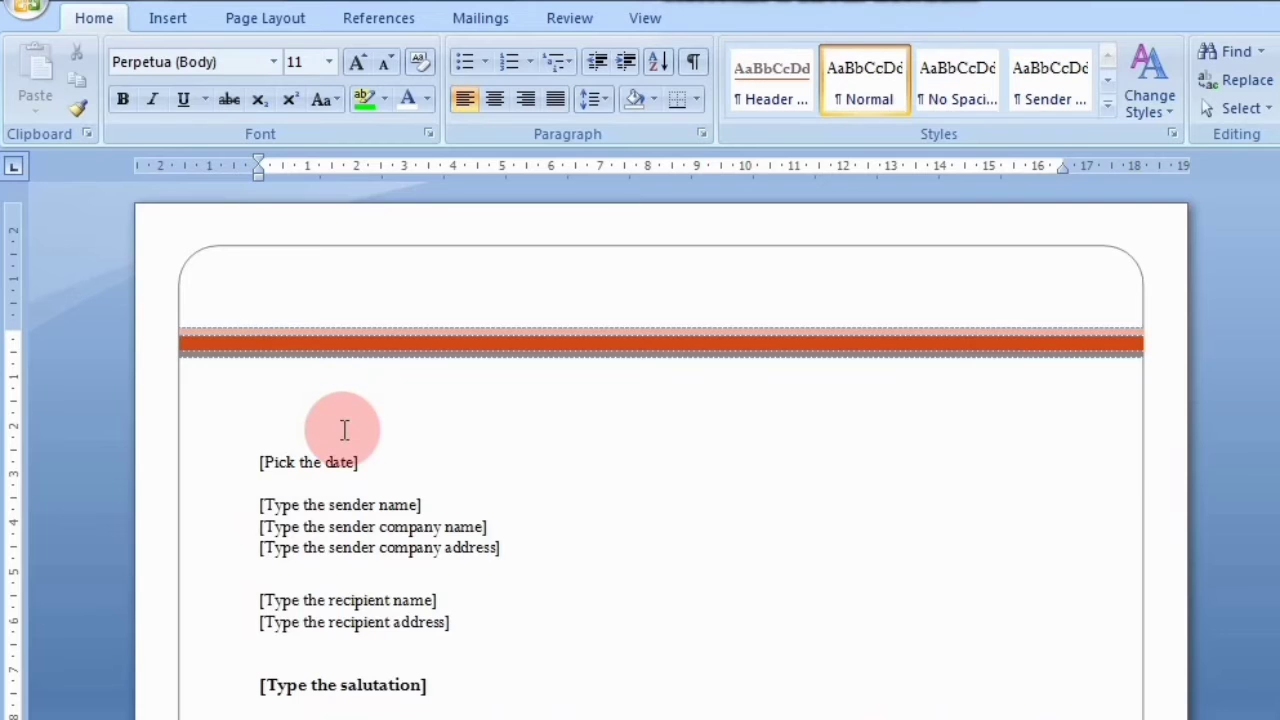
scroll(344, 430, "down", 5)
scroll(300, 357, "down", 5)
scroll(343, 429, "up", 1)
scroll(349, 450, "up", 6)
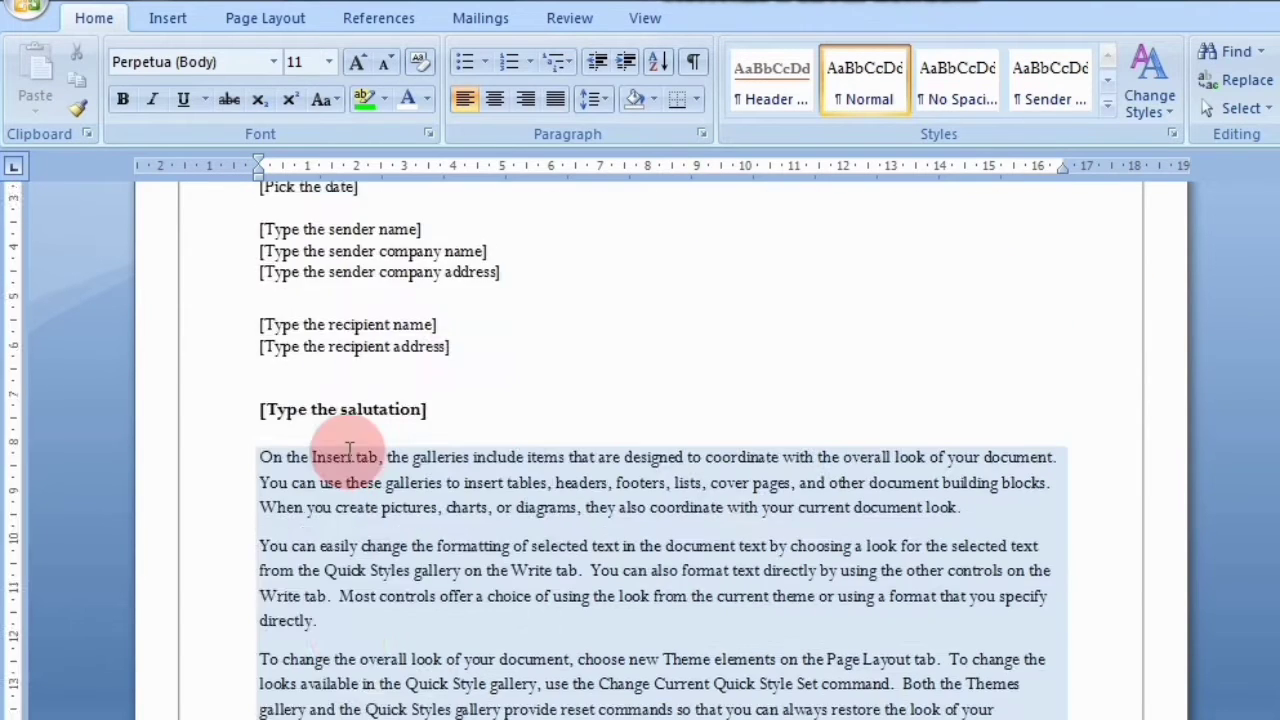
scroll(349, 450, "up", 6)
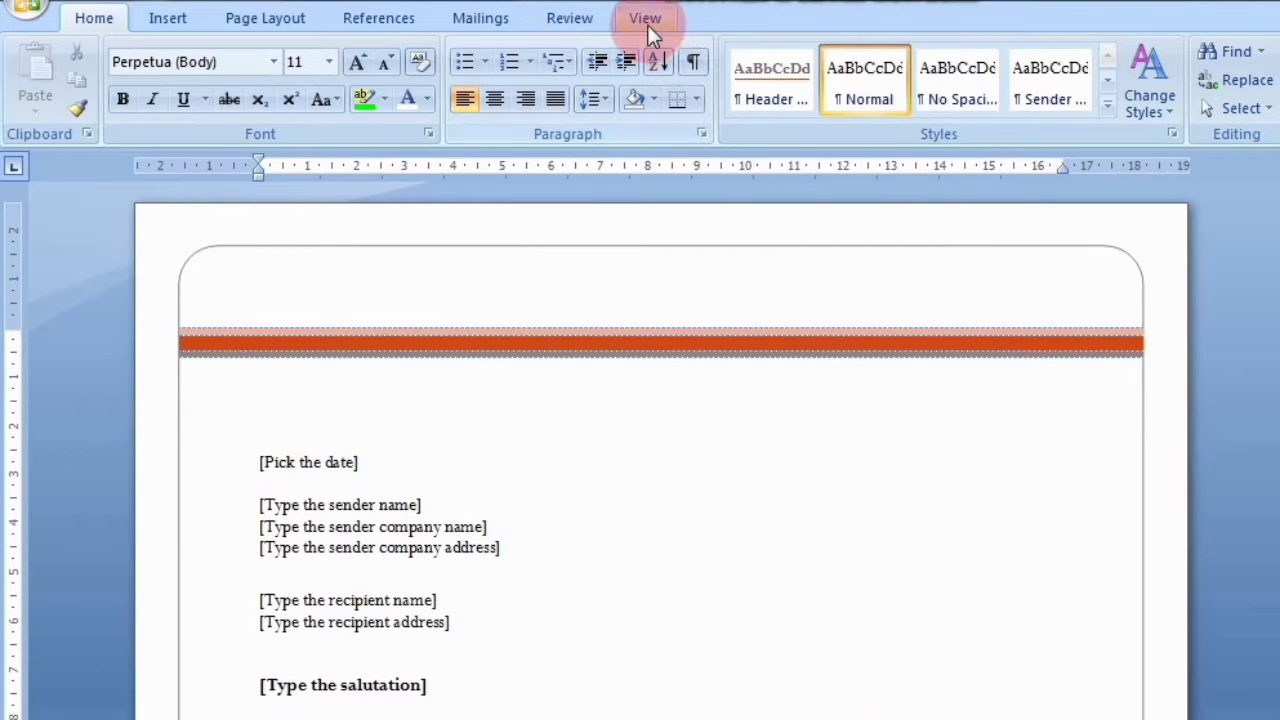
Bring up the View tab, scroll through the letter, and switch it to Full Screen Reading
left_click(638, 14)
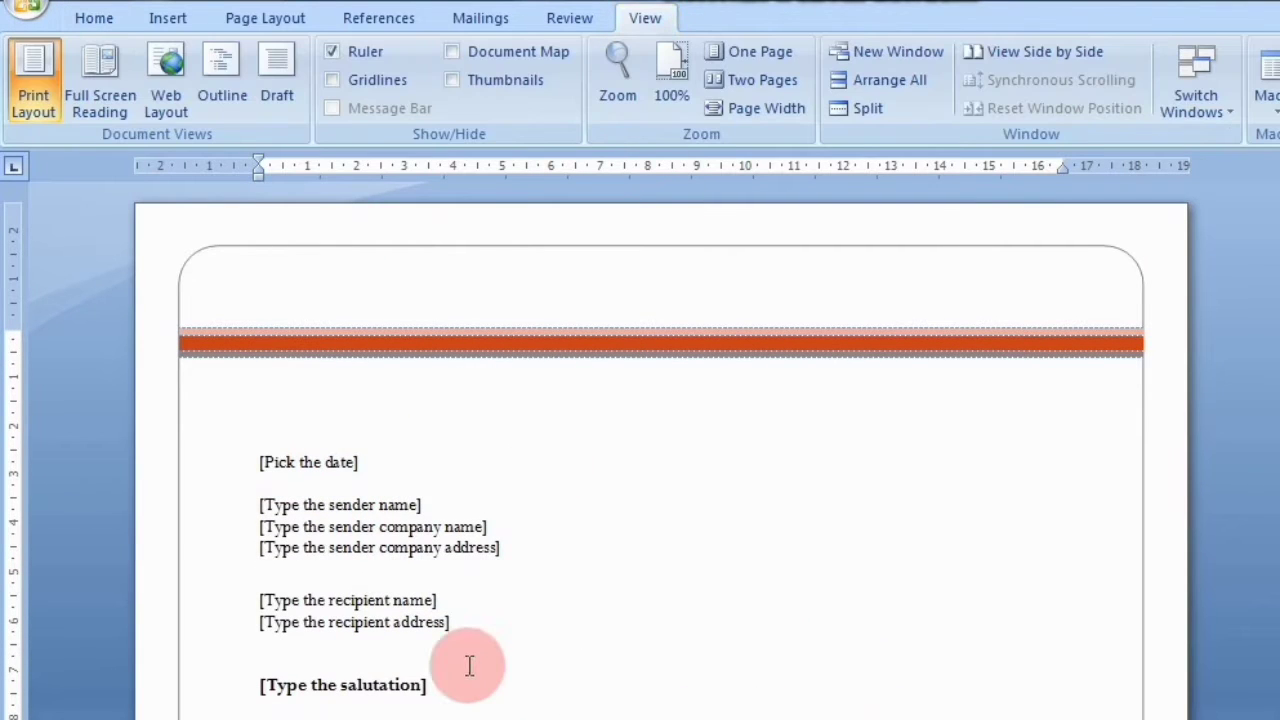
scroll(466, 666, "down", 5)
scroll(469, 665, "down", 5)
scroll(467, 666, "down", 2)
scroll(486, 666, "up", 7)
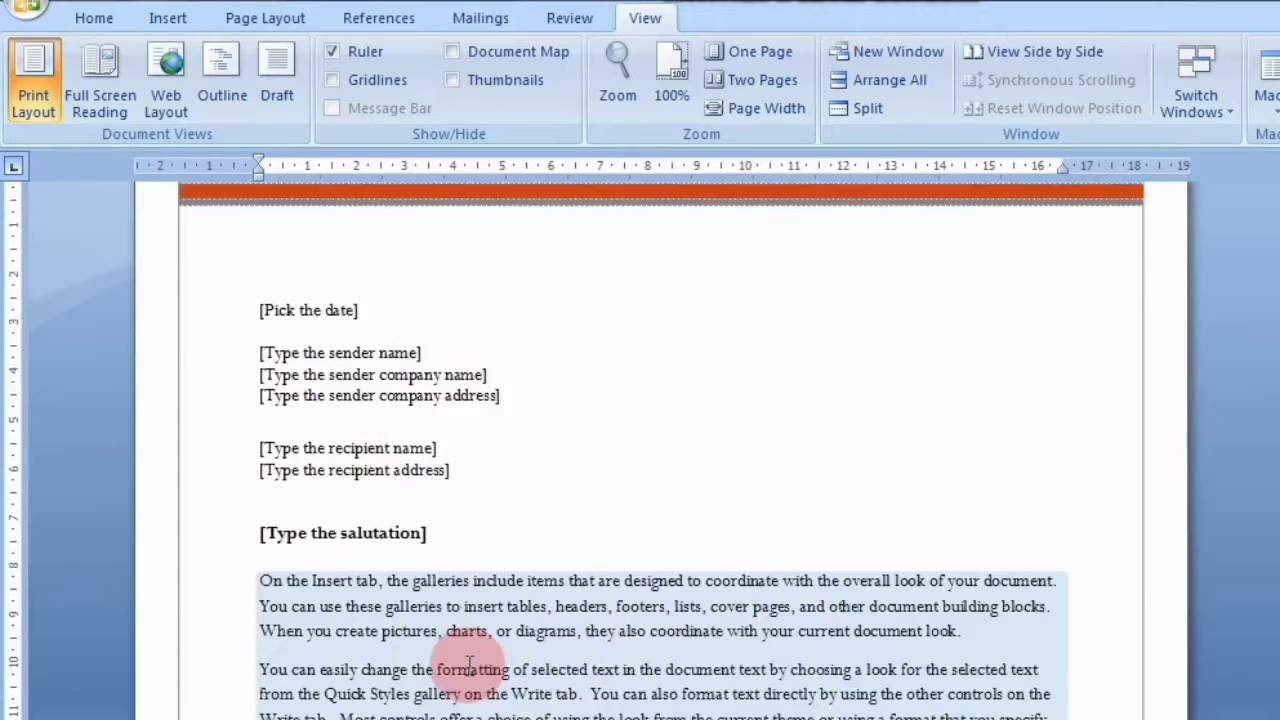
scroll(476, 613, "up", 5)
scroll(478, 510, "down", 6)
scroll(477, 508, "down", 7)
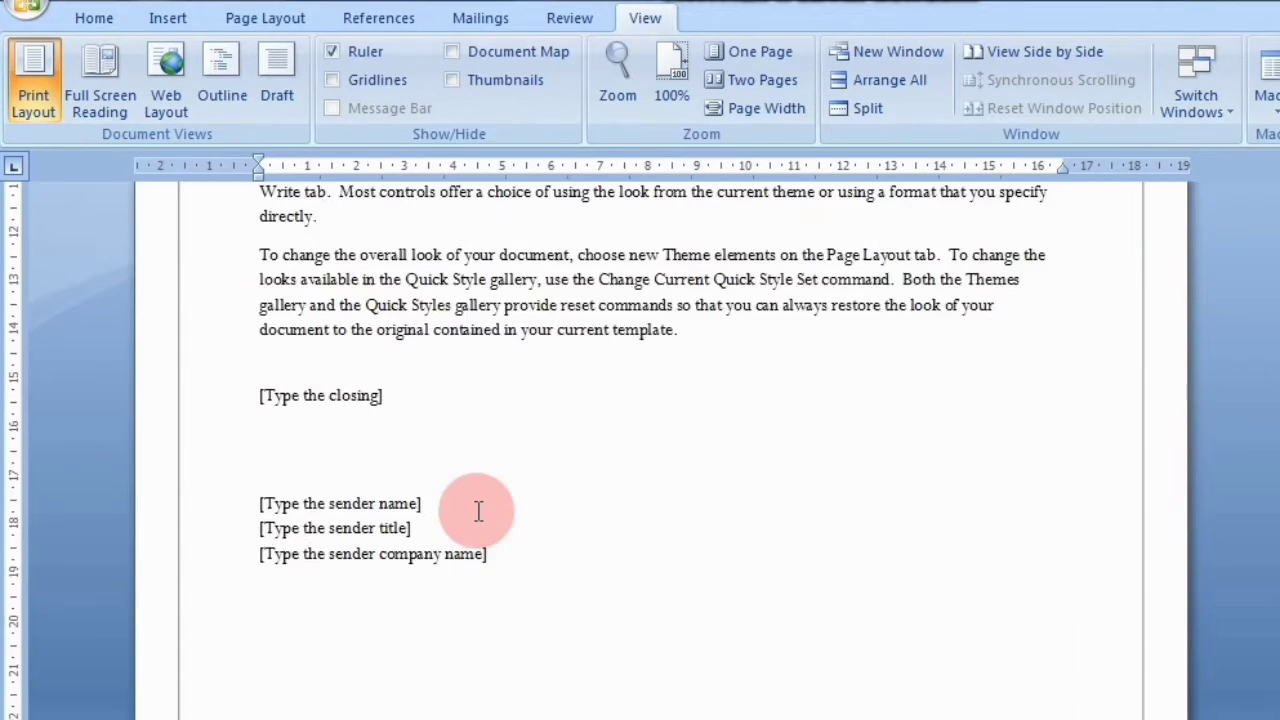
scroll(478, 512, "up", 5)
scroll(479, 512, "up", 5)
scroll(478, 505, "up", 2)
scroll(478, 505, "up", 1)
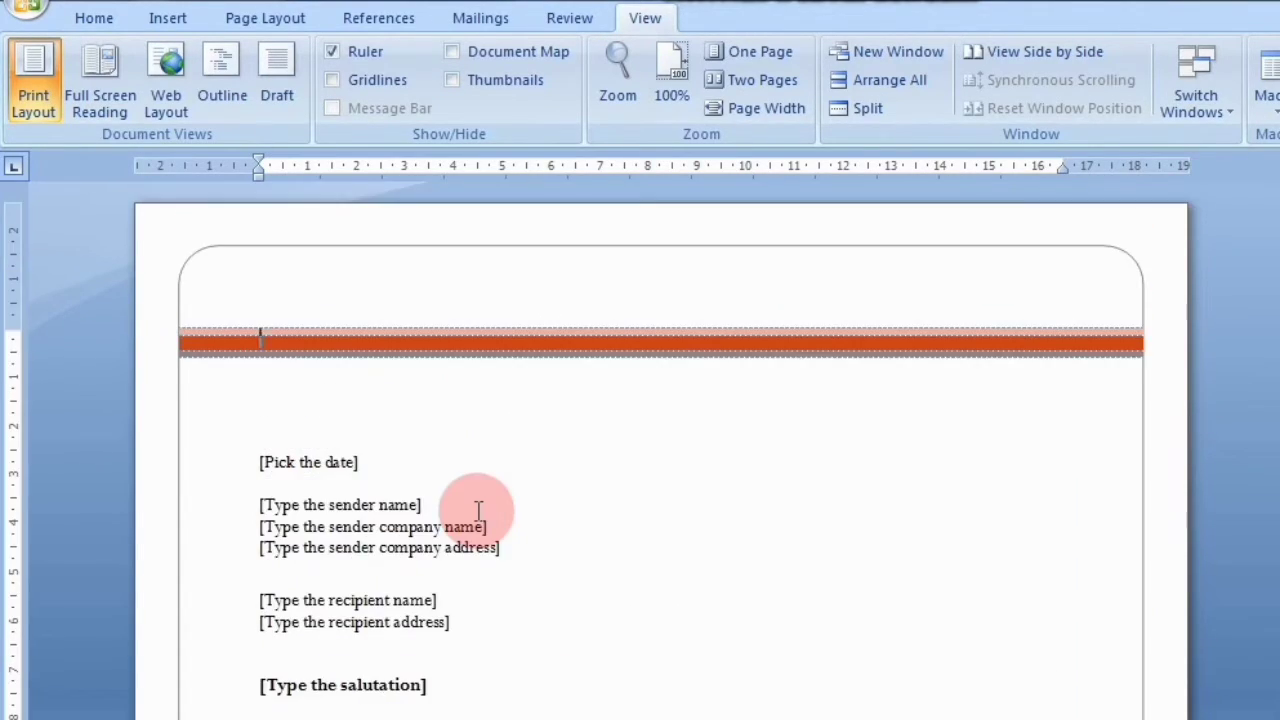
scroll(478, 511, "down", 5)
scroll(478, 510, "down", 6)
scroll(478, 510, "down", 2)
scroll(478, 510, "up", 3)
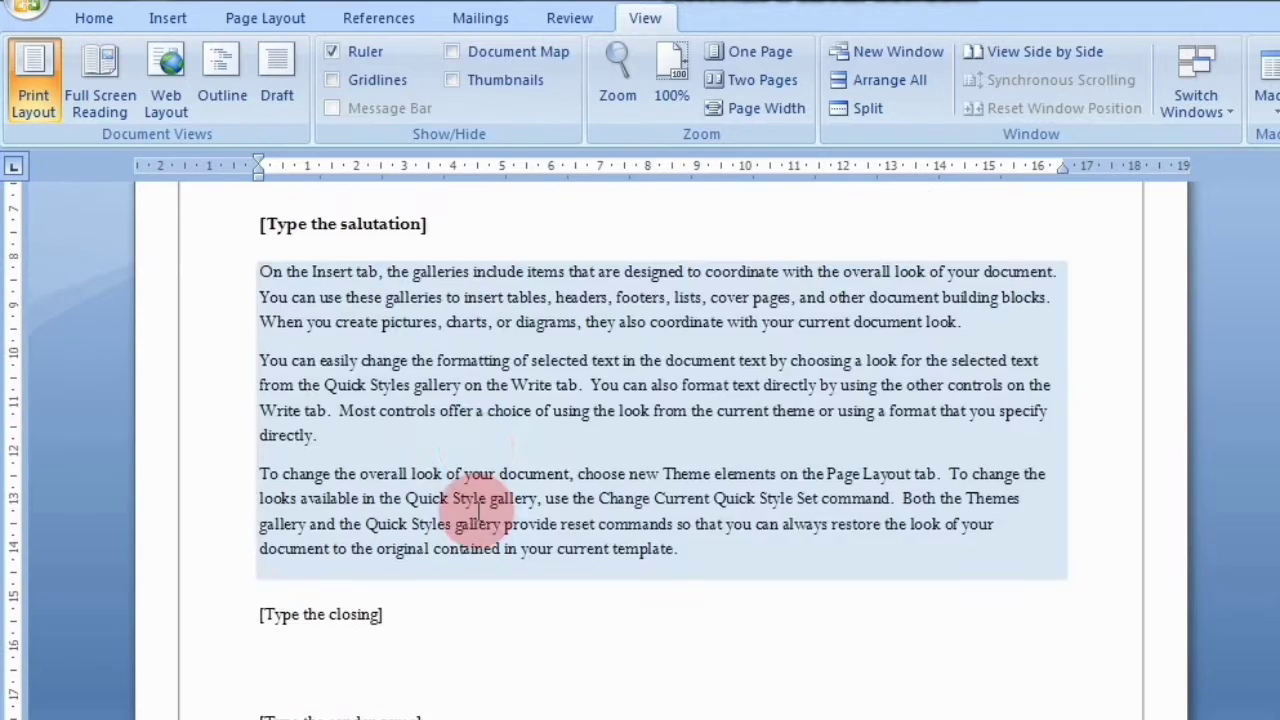
scroll(478, 511, "up", 6)
scroll(478, 510, "up", 3)
scroll(478, 510, "down", 4)
scroll(478, 510, "down", 8)
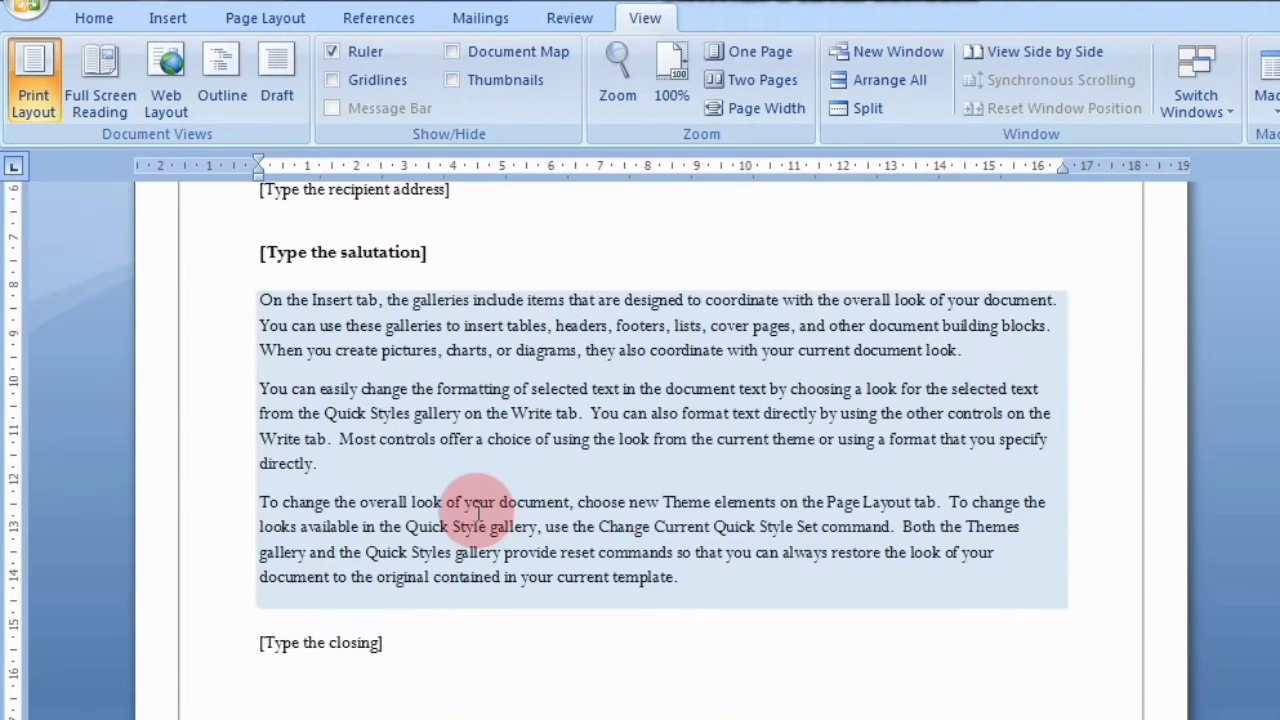
scroll(478, 510, "up", 8)
scroll(478, 511, "up", 3)
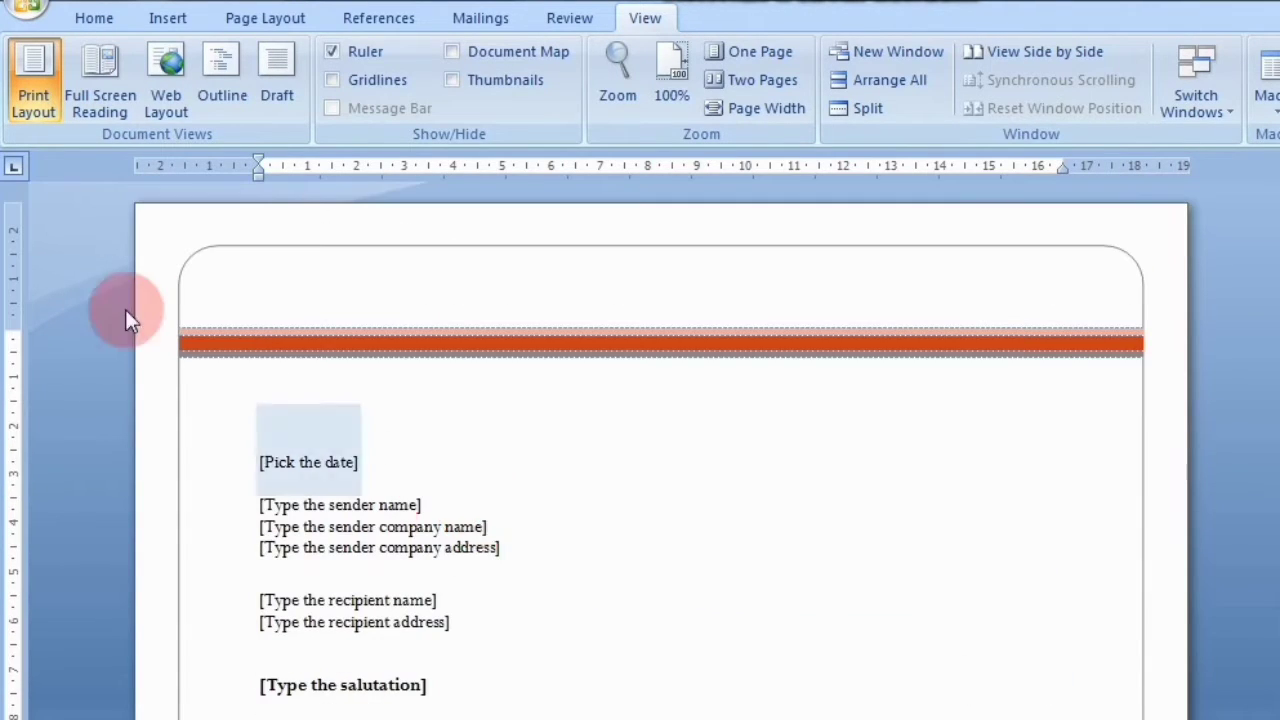
left_click(104, 96)
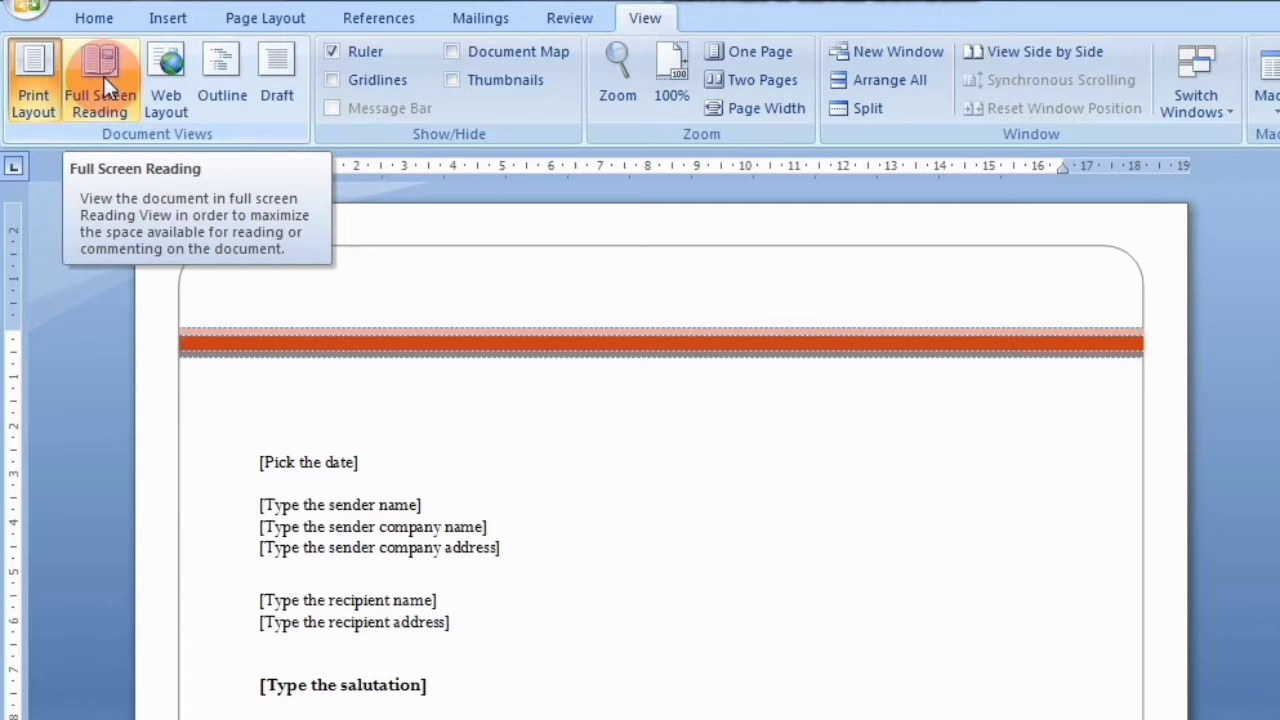
left_click(103, 76)
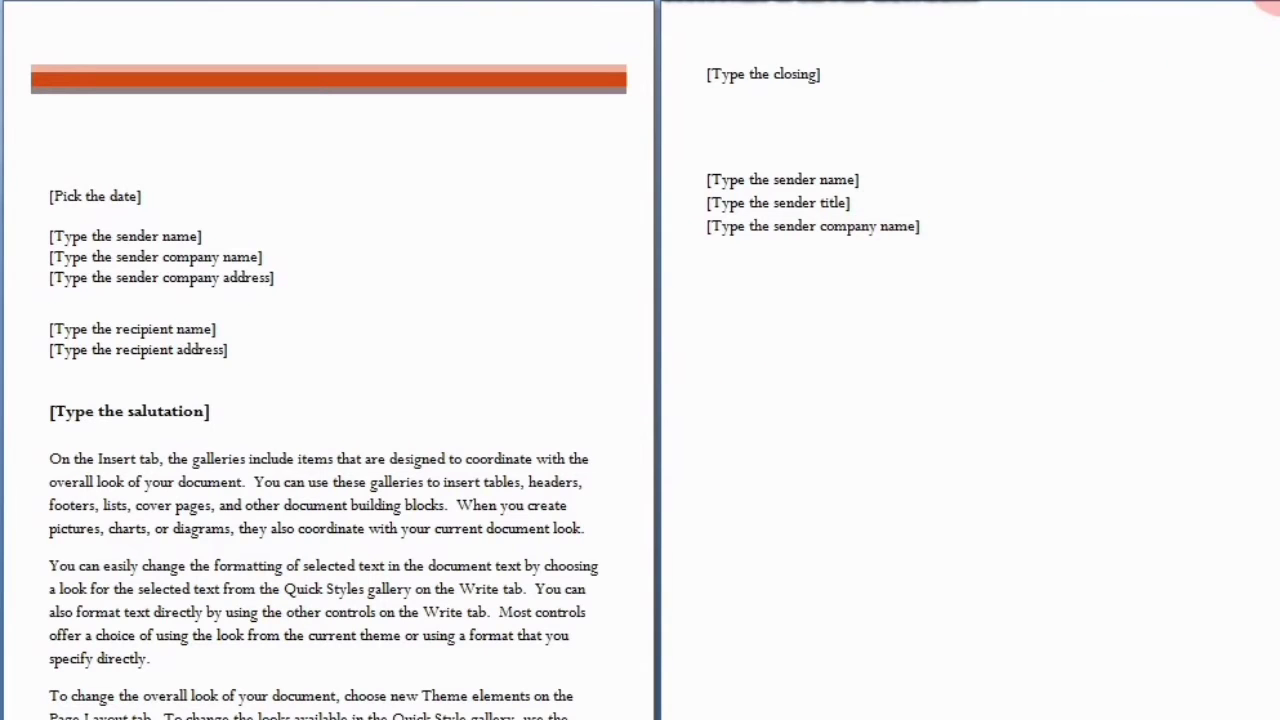
left_click(1266, 8)
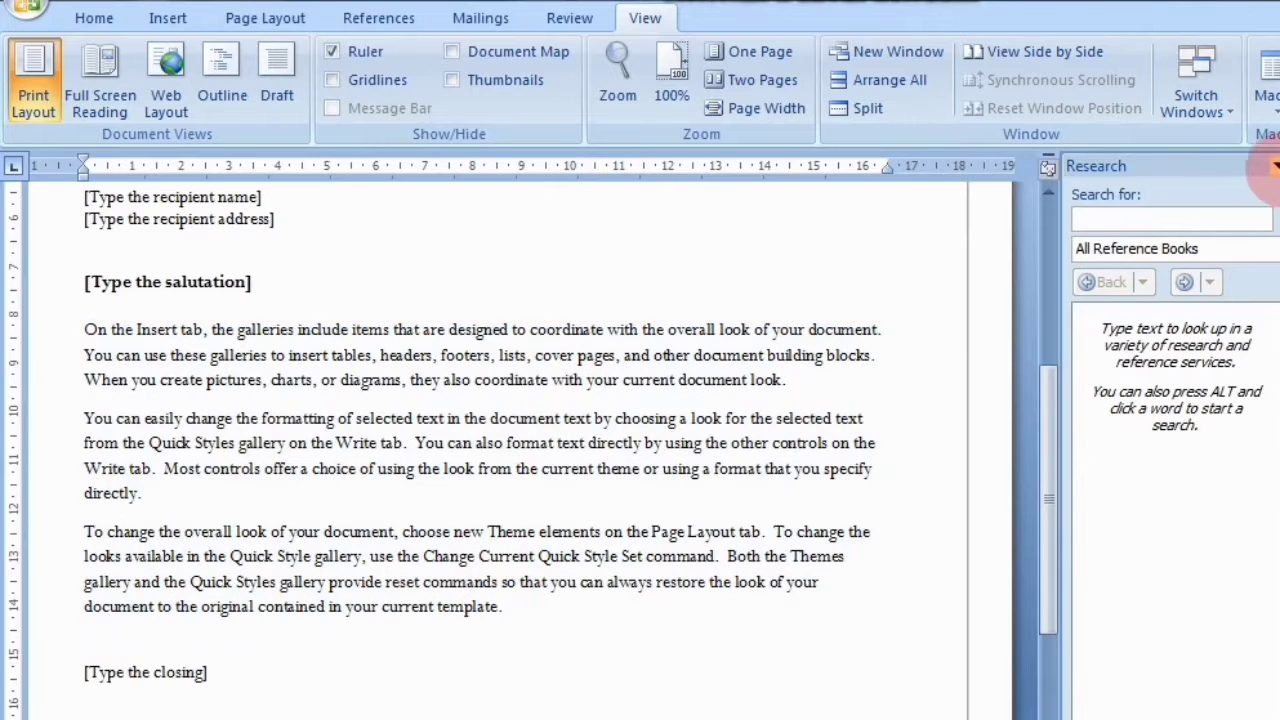
left_click(1272, 166)
Switch the letter to Web Layout so its text spans the whole window width
scroll(650, 665, "up", 3)
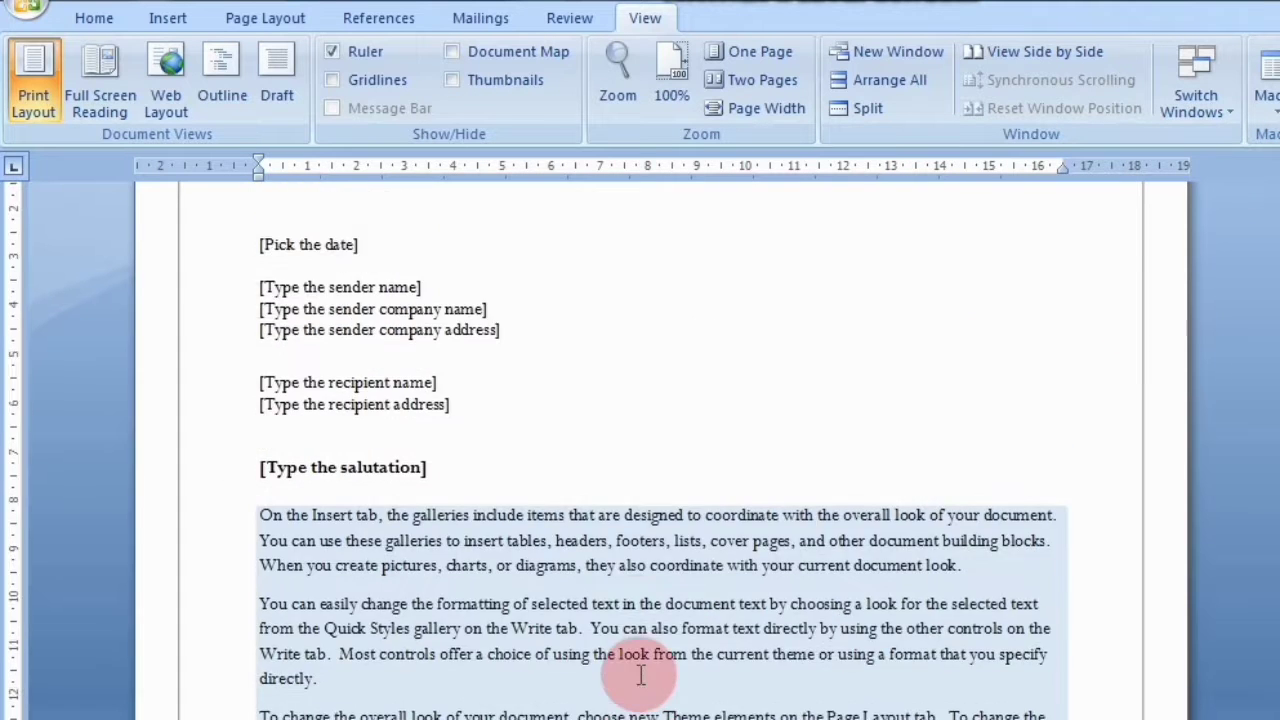
scroll(641, 675, "up", 3)
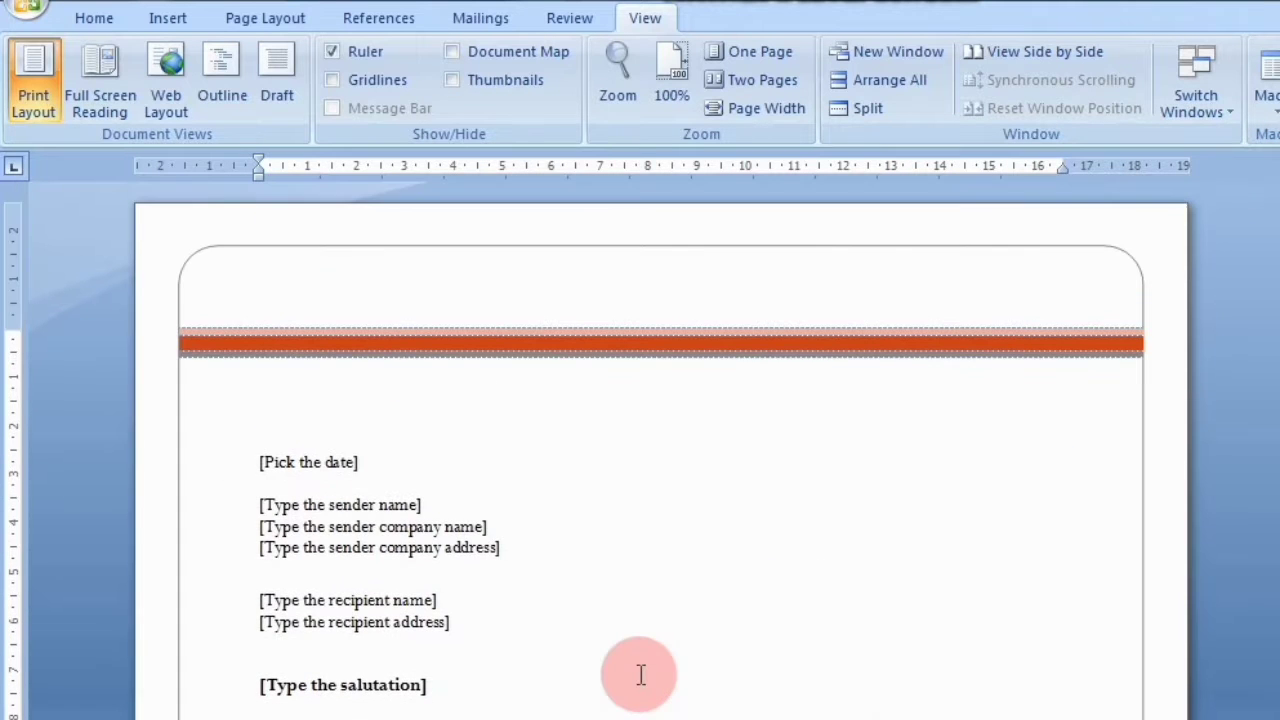
left_click(170, 68)
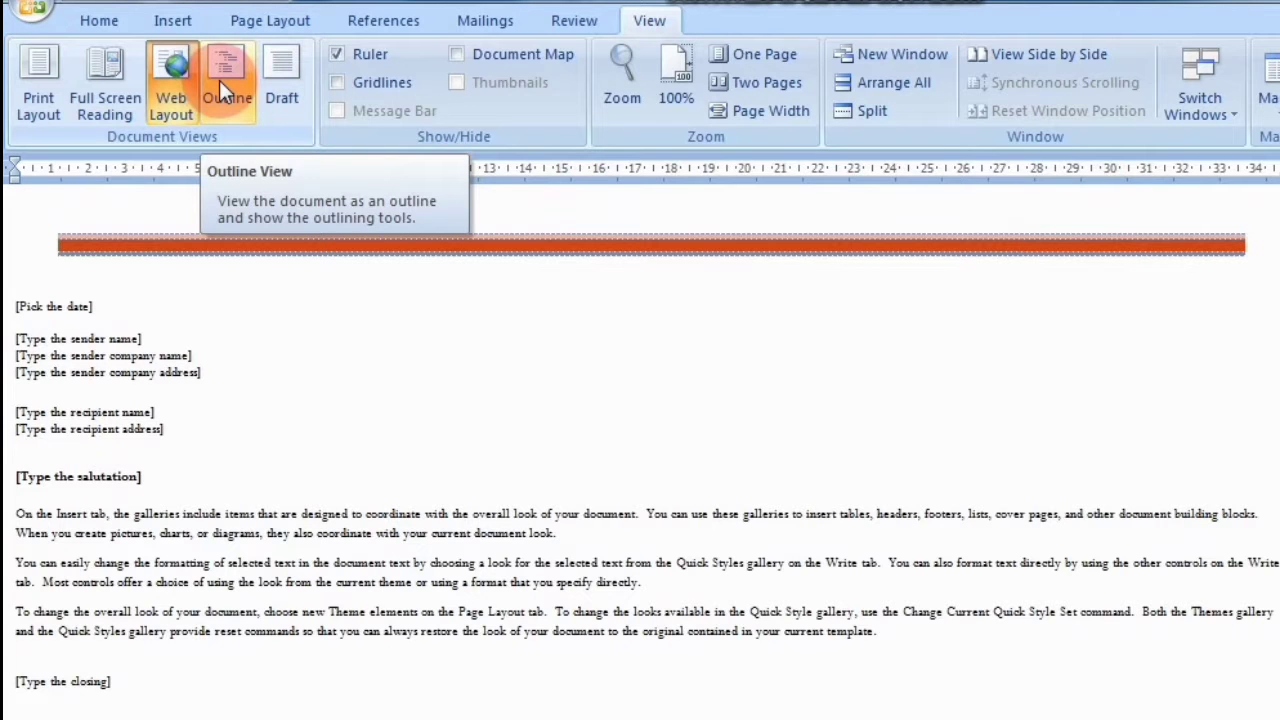
Show the letter in Outline view, then close Outline view to return to Print Layout
left_click(223, 90)
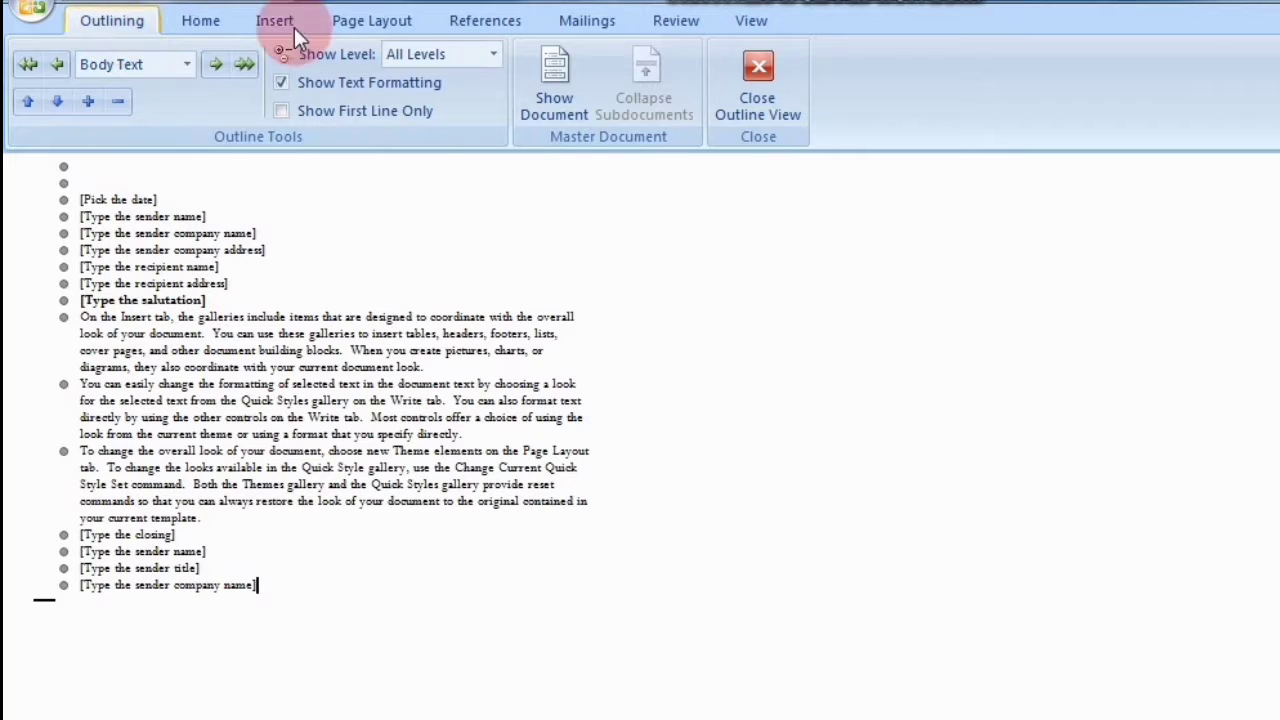
left_click(758, 80)
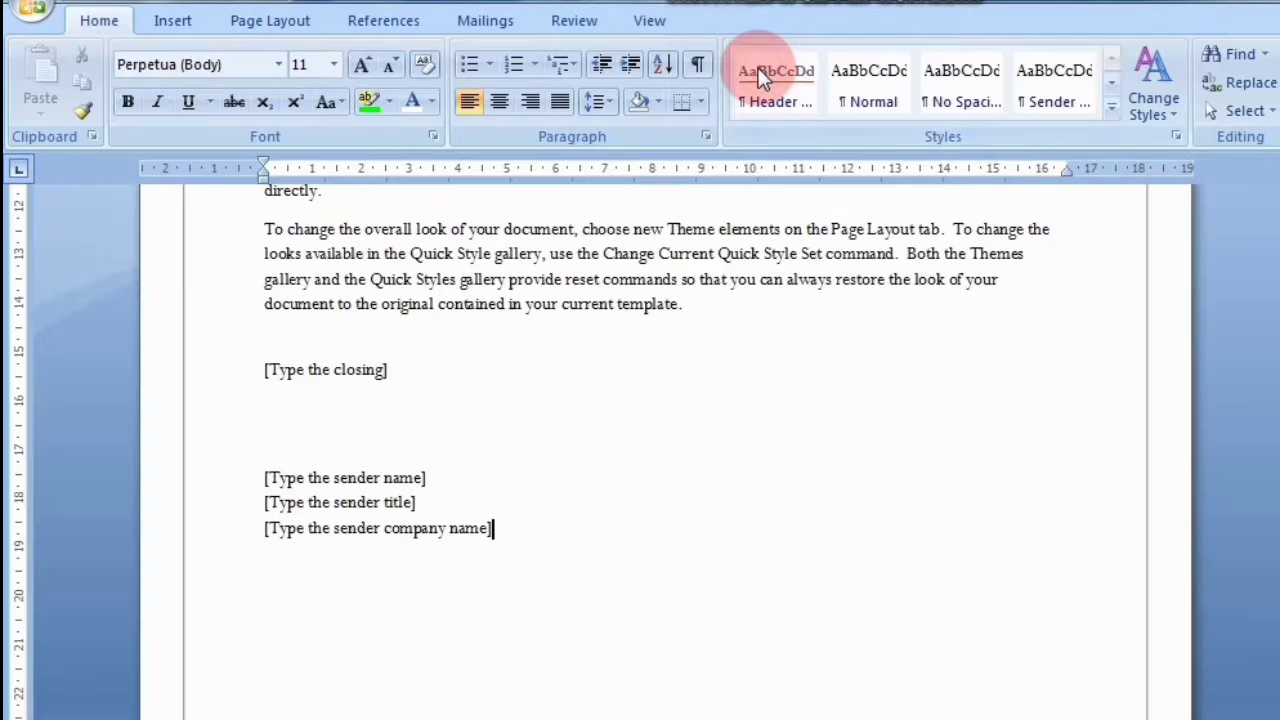
left_click(648, 22)
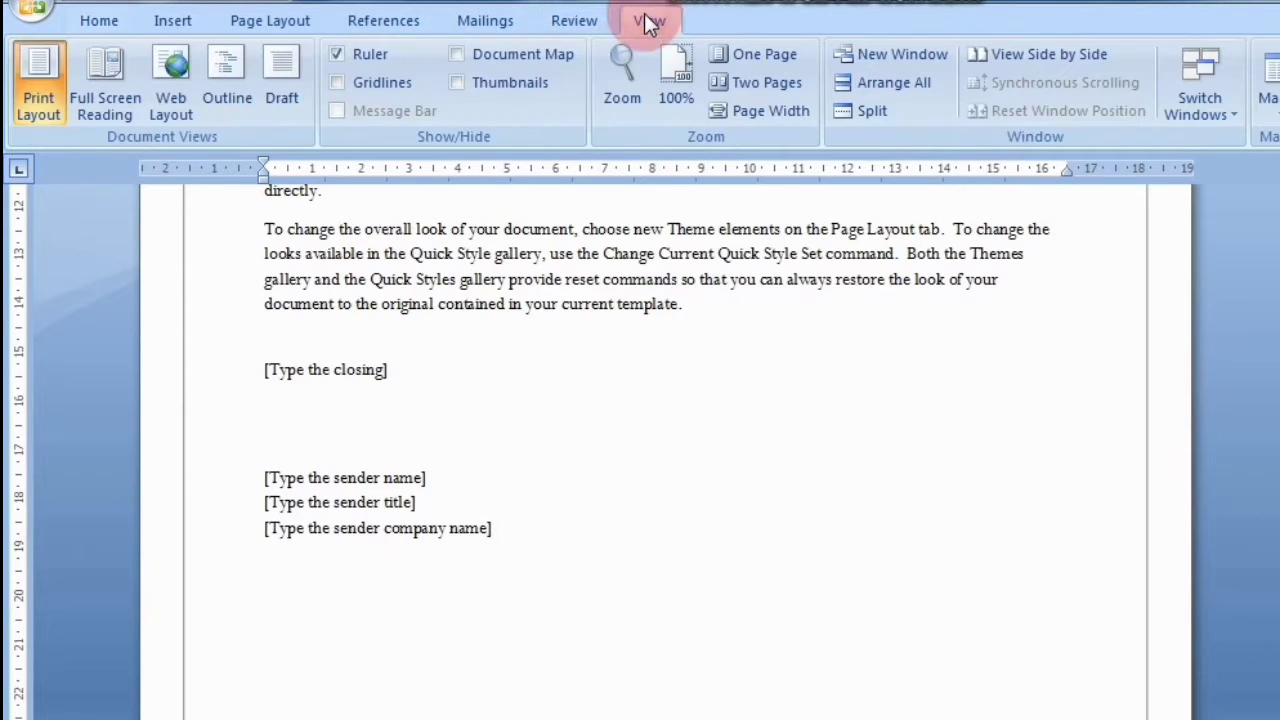
left_click(277, 90)
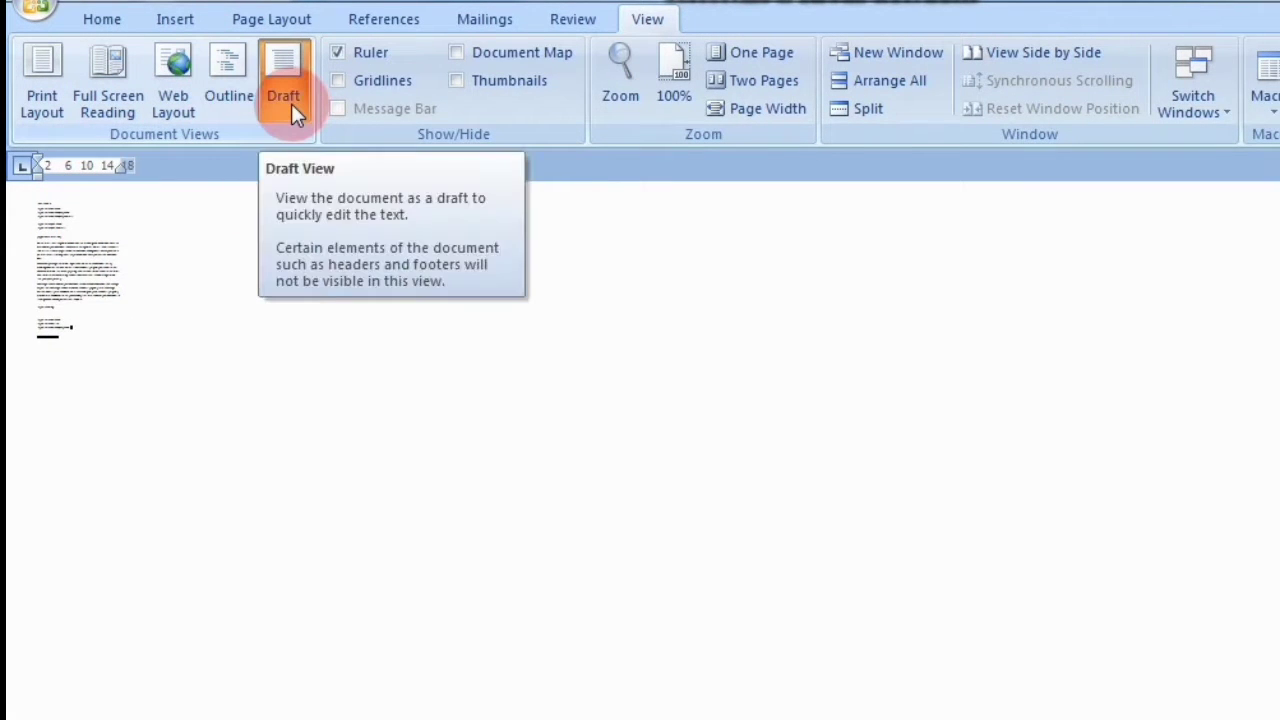
left_click(38, 106)
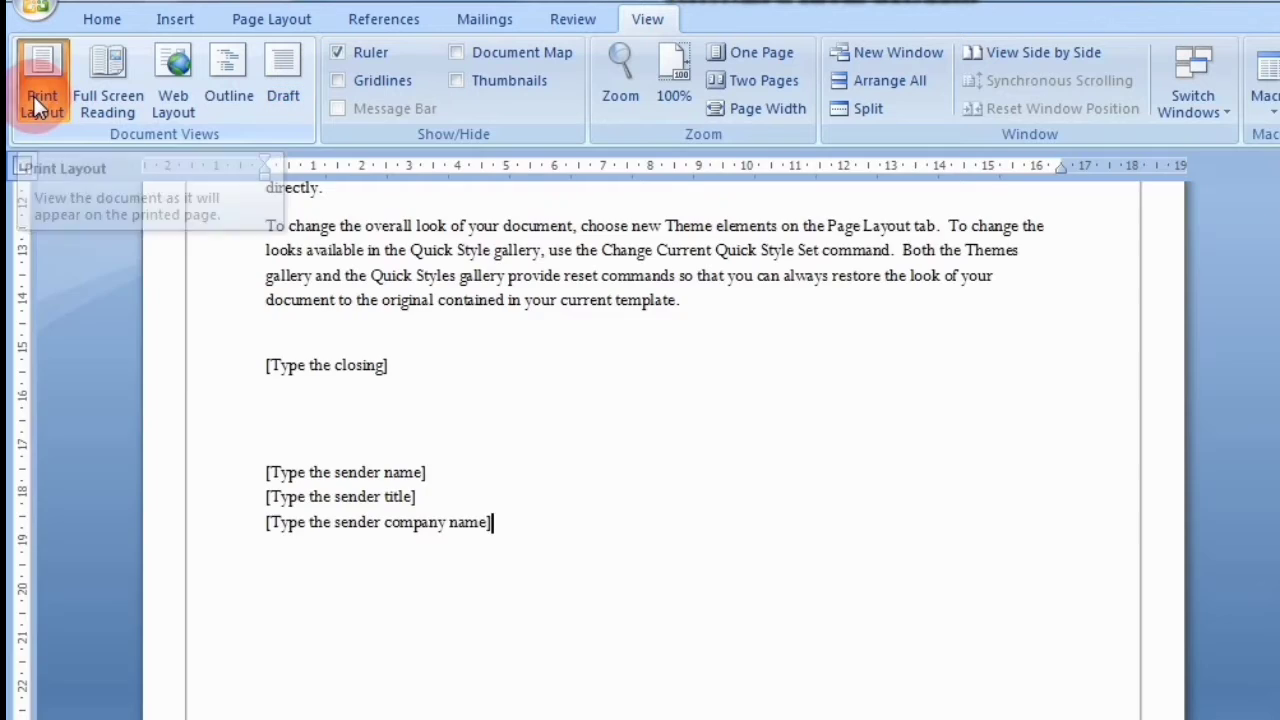
scroll(132, 396, "up", 6)
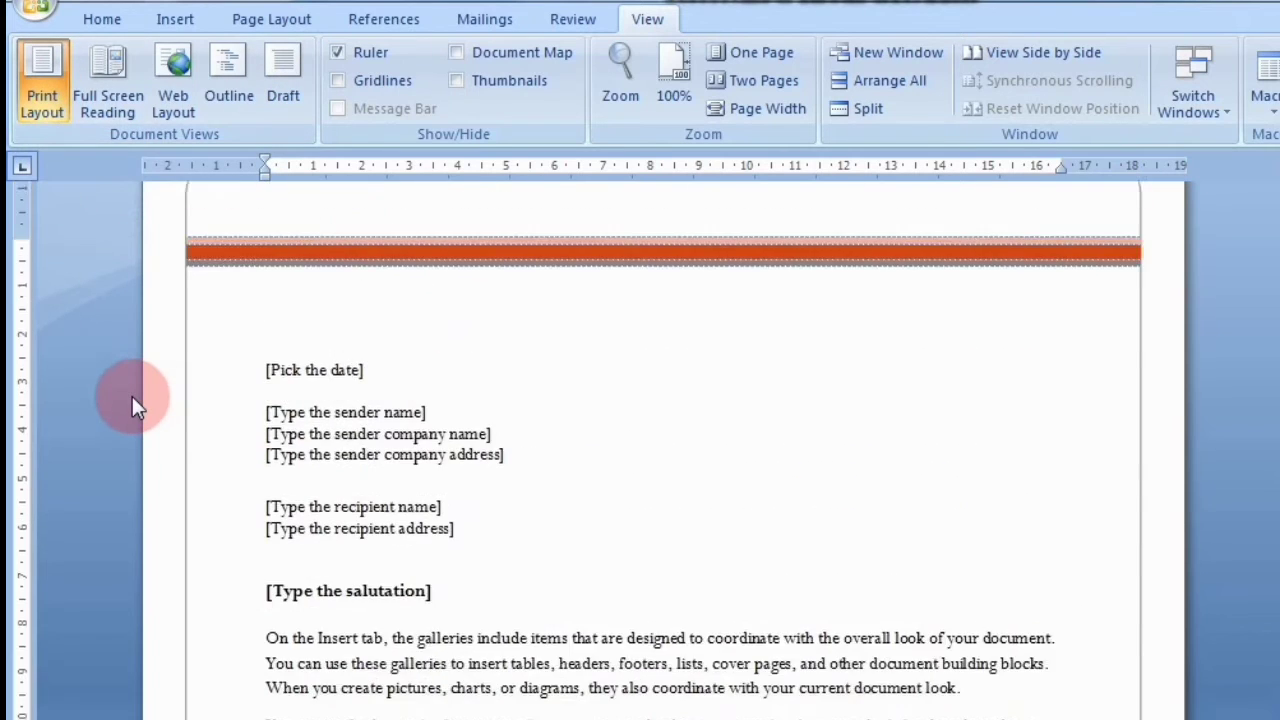
scroll(132, 396, "up", 1)
scroll(132, 396, "down", 4)
scroll(132, 396, "down", 4)
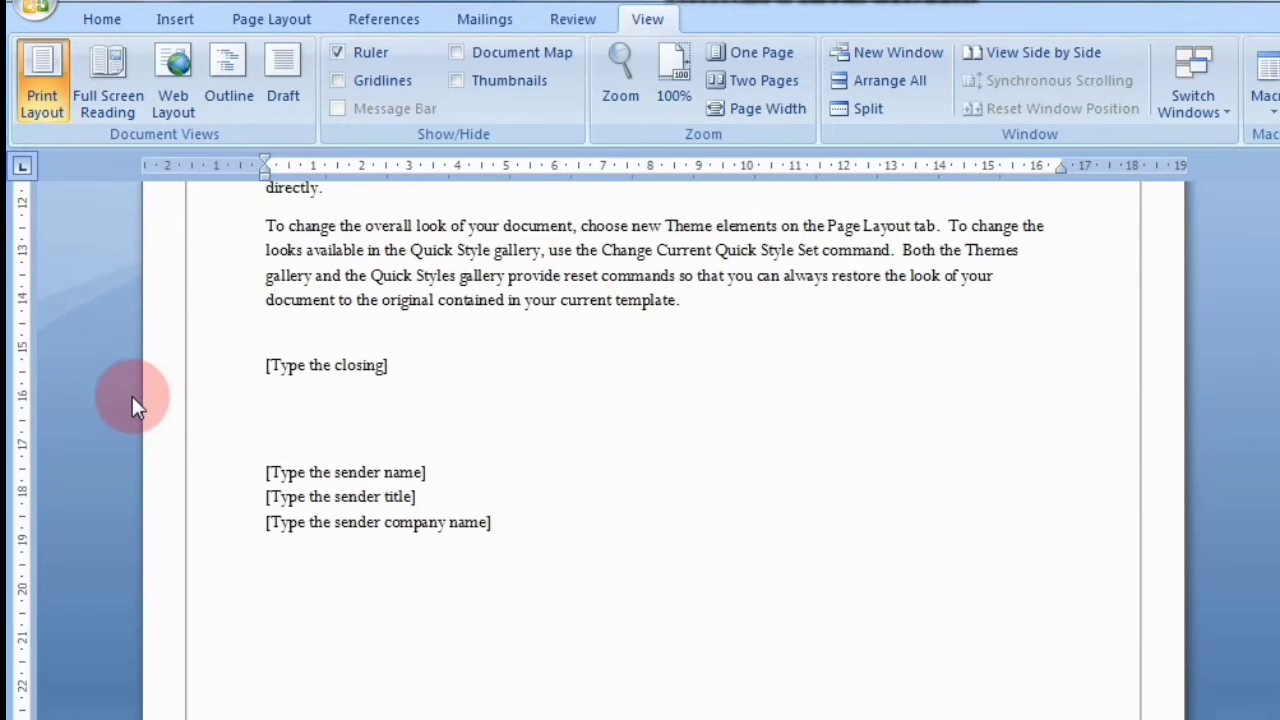
scroll(132, 396, "up", 4)
scroll(132, 396, "up", 3)
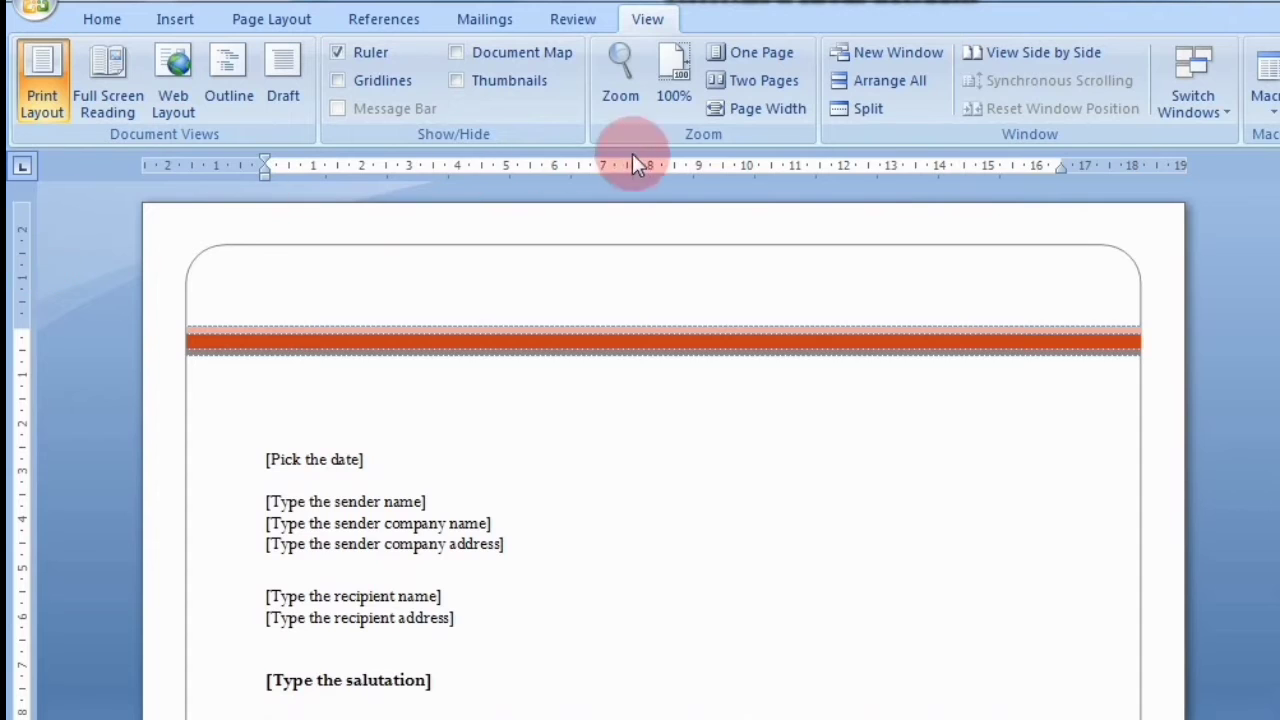
Toggle the rulers off and back on so they frame the letter page
left_click(336, 50)
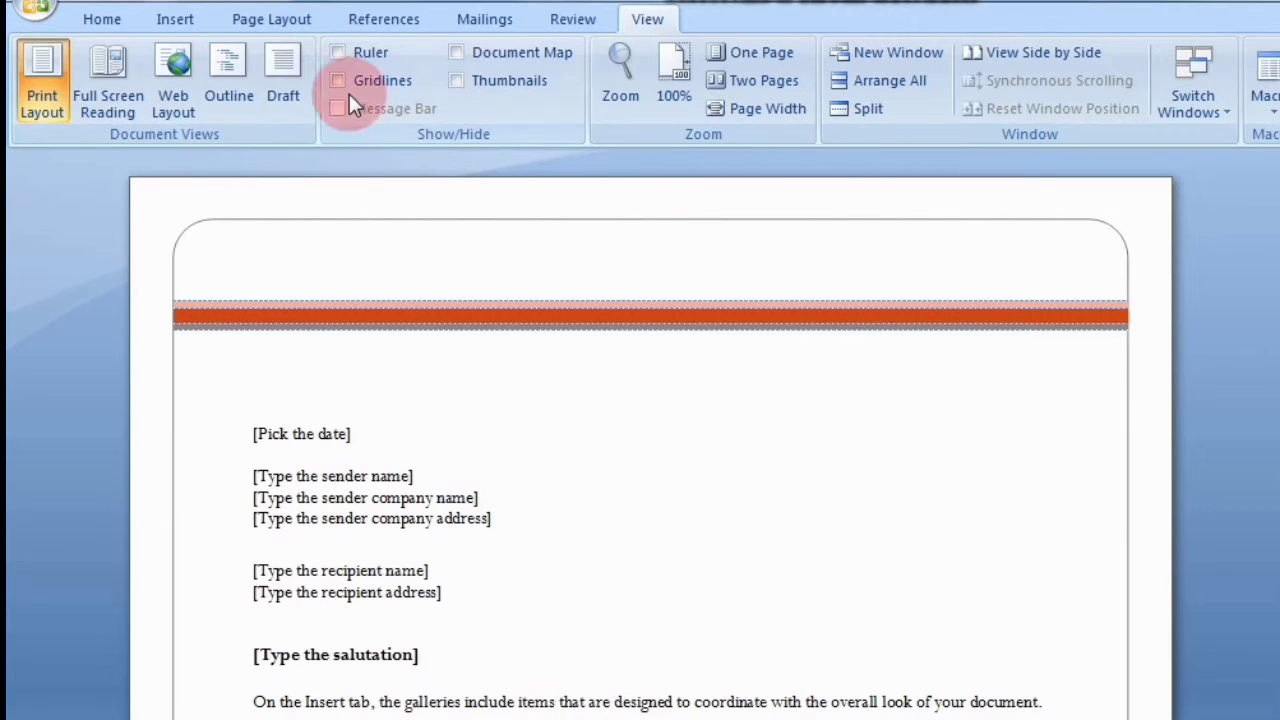
left_click(339, 54)
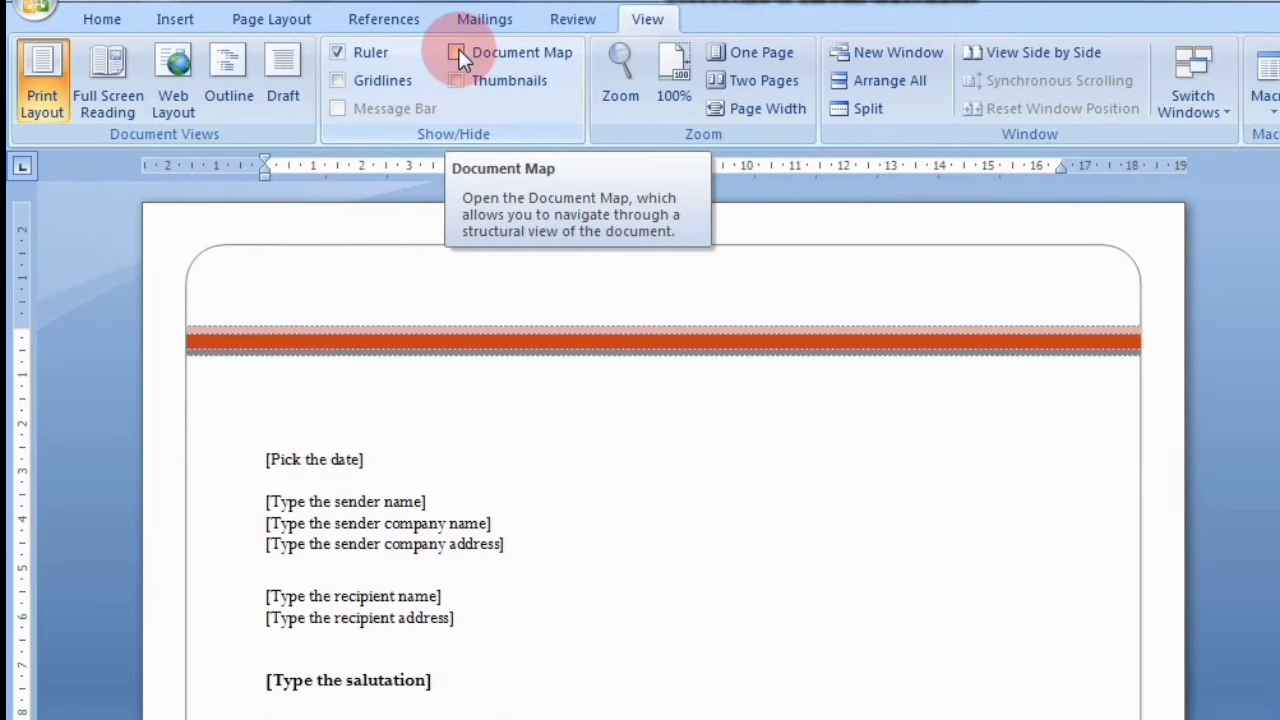
scroll(443, 471, "down", 3)
scroll(449, 543, "down", 6)
scroll(448, 550, "up", 9)
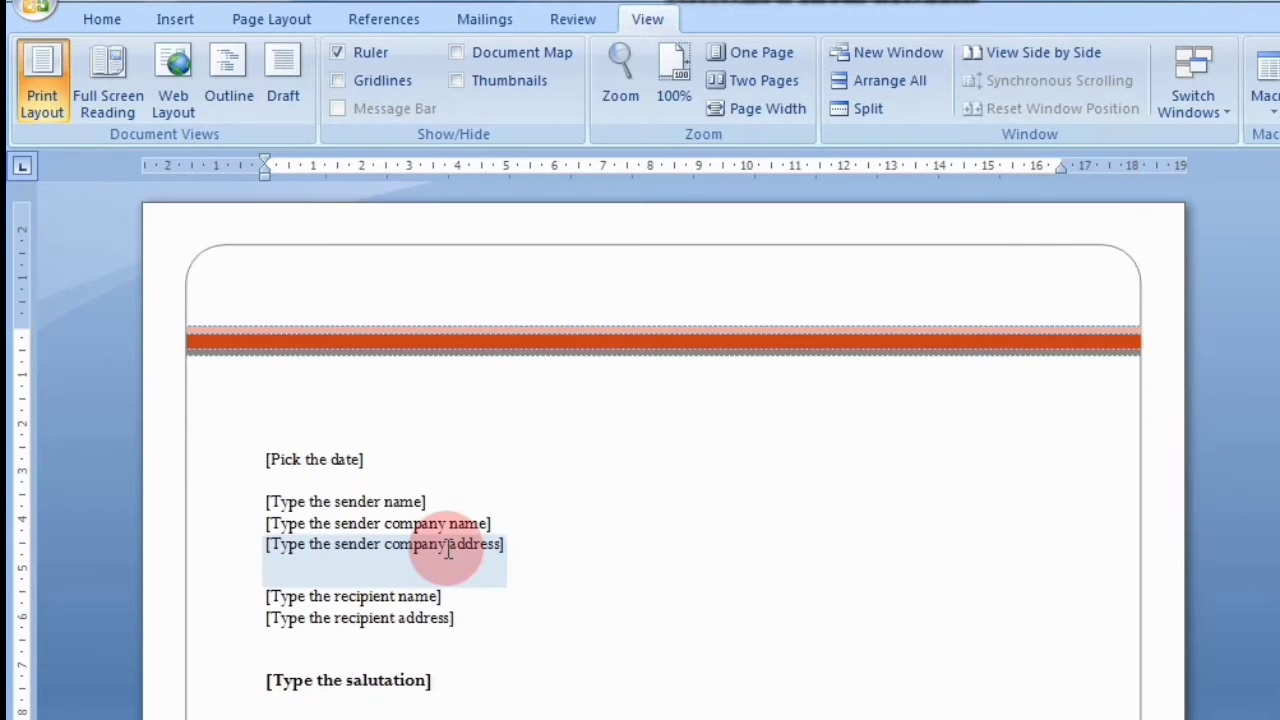
Open the Document Map pane, then close it again
left_click(452, 52)
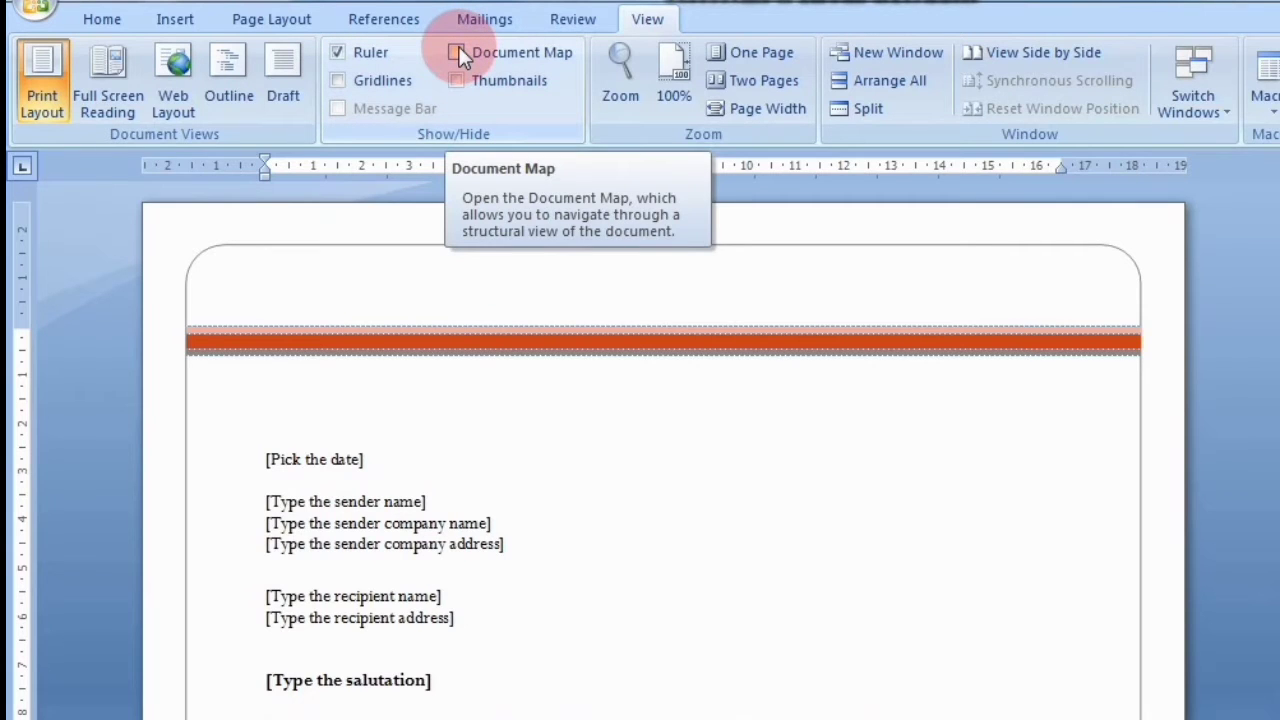
left_click(457, 52)
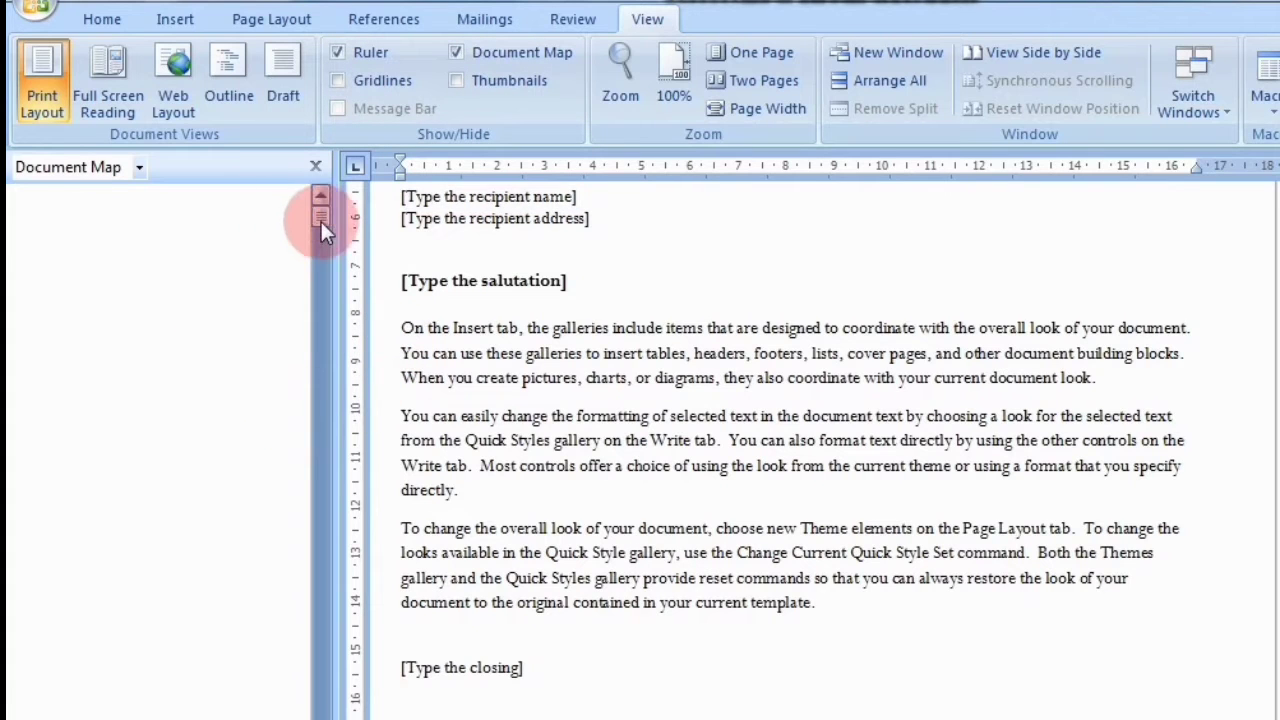
left_click(318, 166)
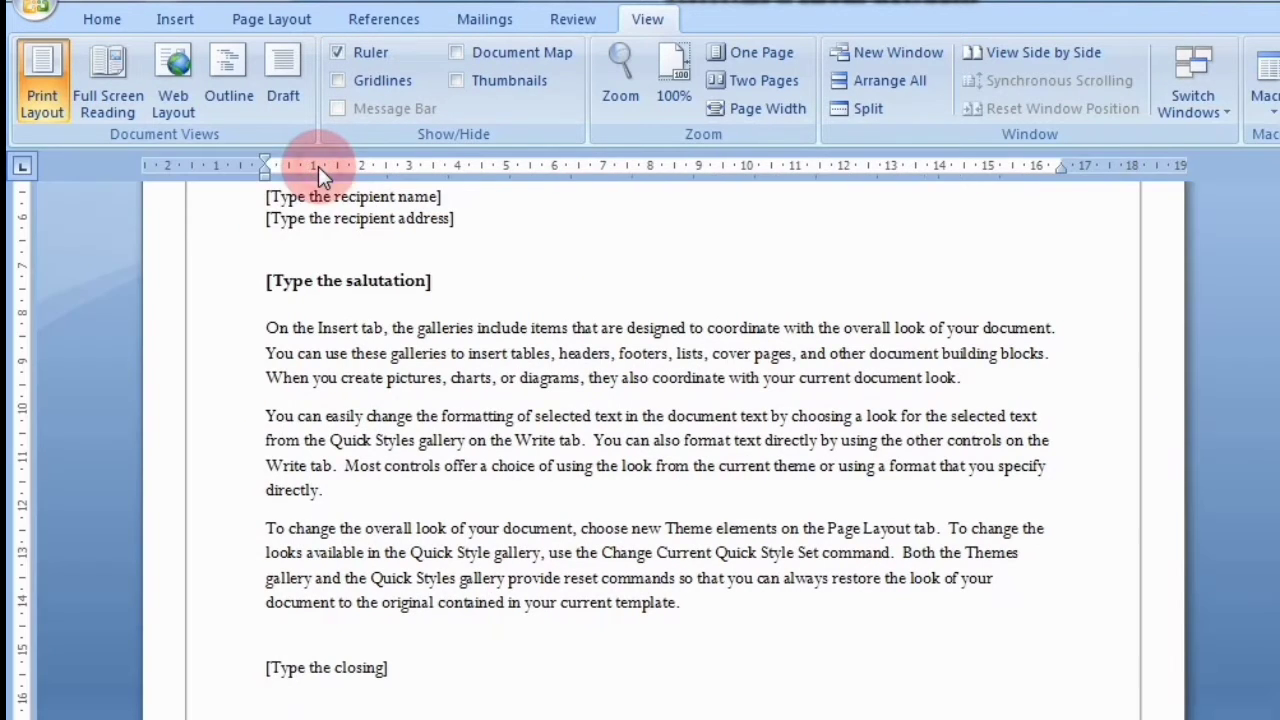
left_click(338, 79)
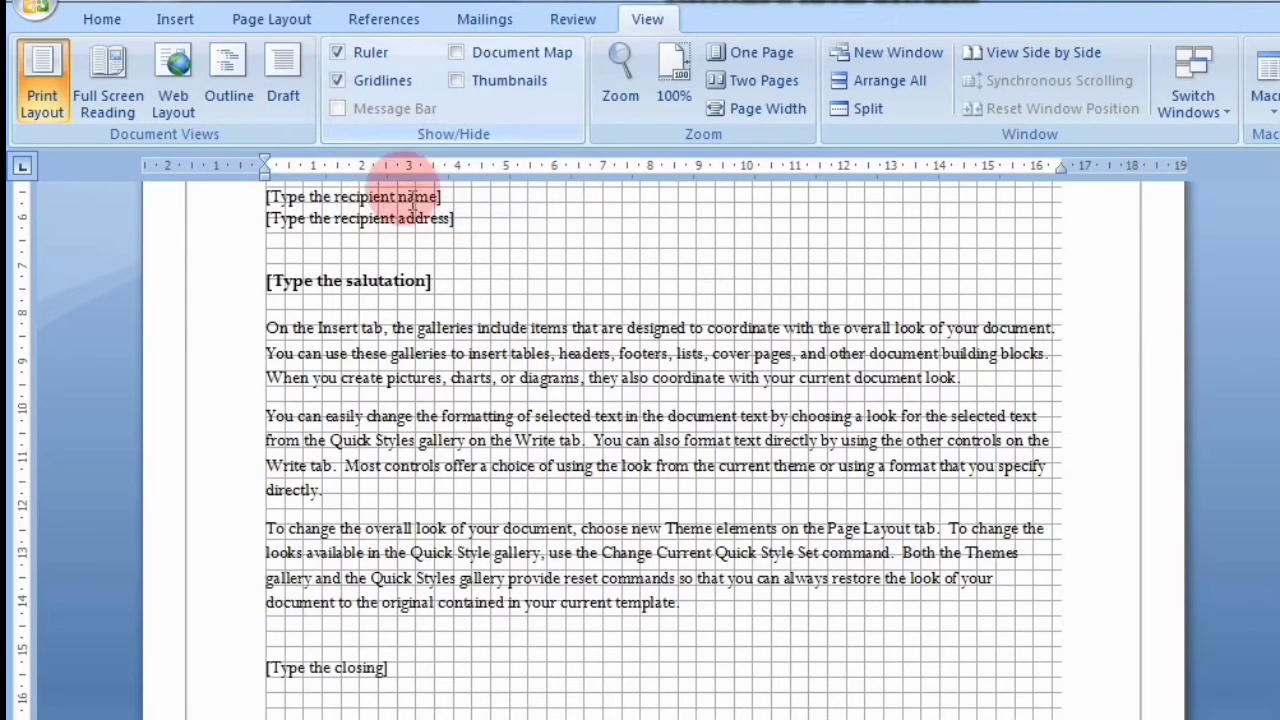
scroll(530, 608, "up", 5)
scroll(530, 608, "up", 1)
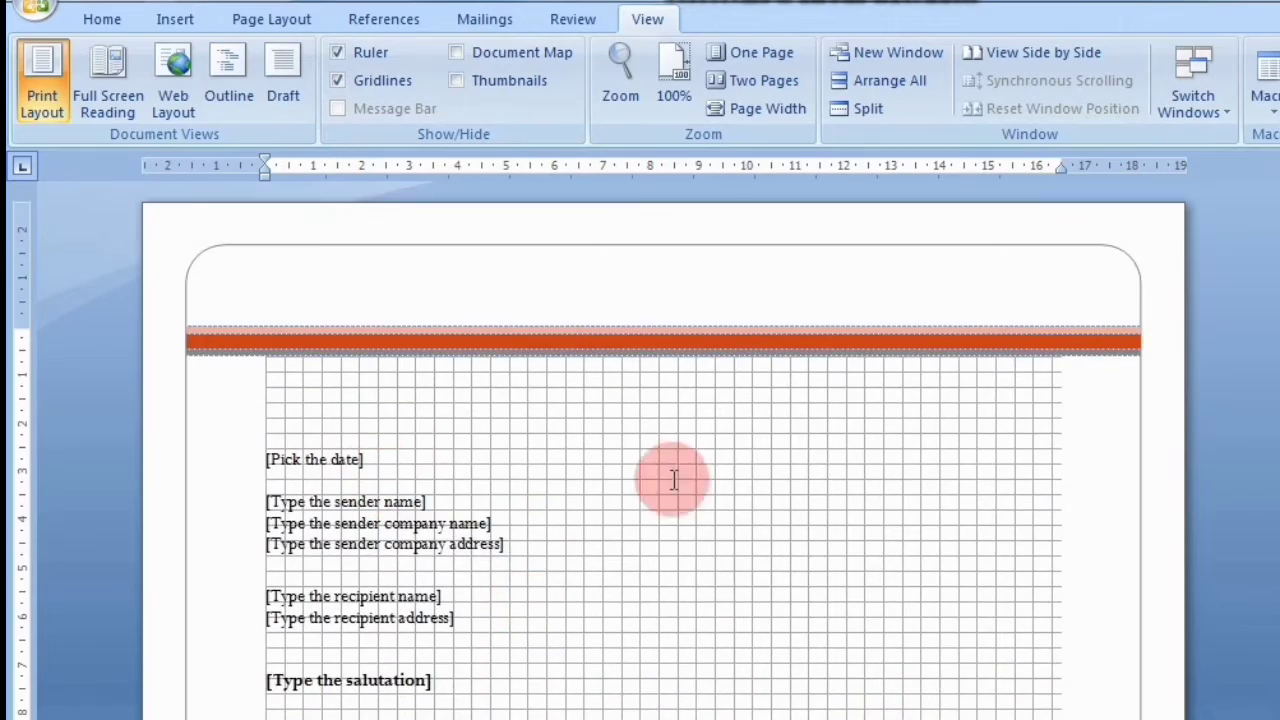
scroll(700, 680, "down", 2)
scroll(718, 695, "down", 3)
scroll(634, 543, "down", 3)
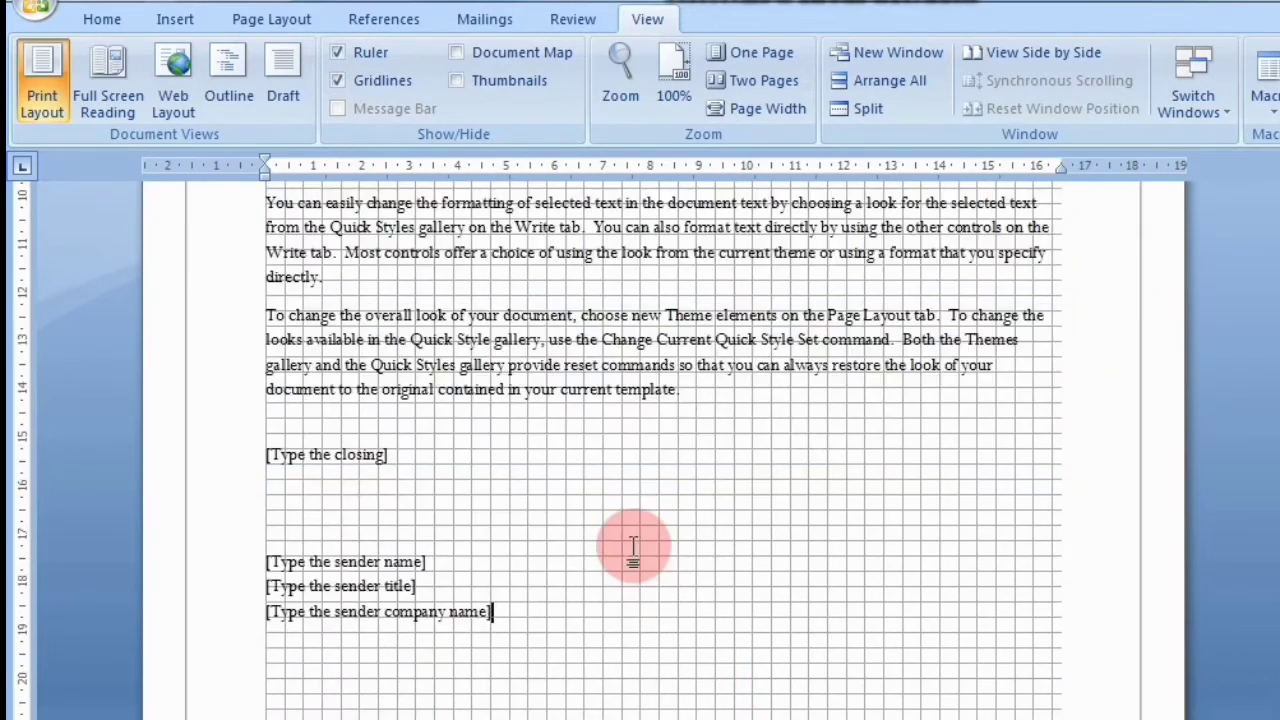
scroll(634, 563, "down", 1)
scroll(635, 560, "up", 5)
scroll(634, 560, "up", 3)
scroll(623, 551, "up", 2)
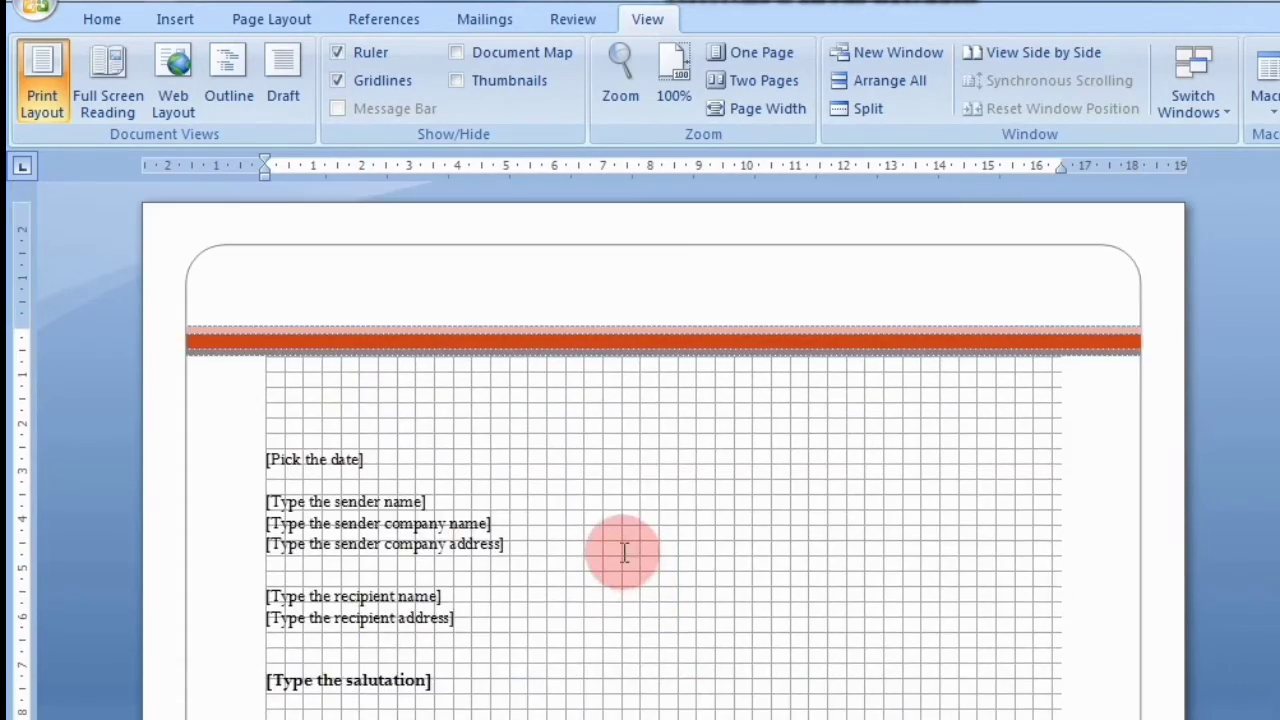
left_click(337, 79)
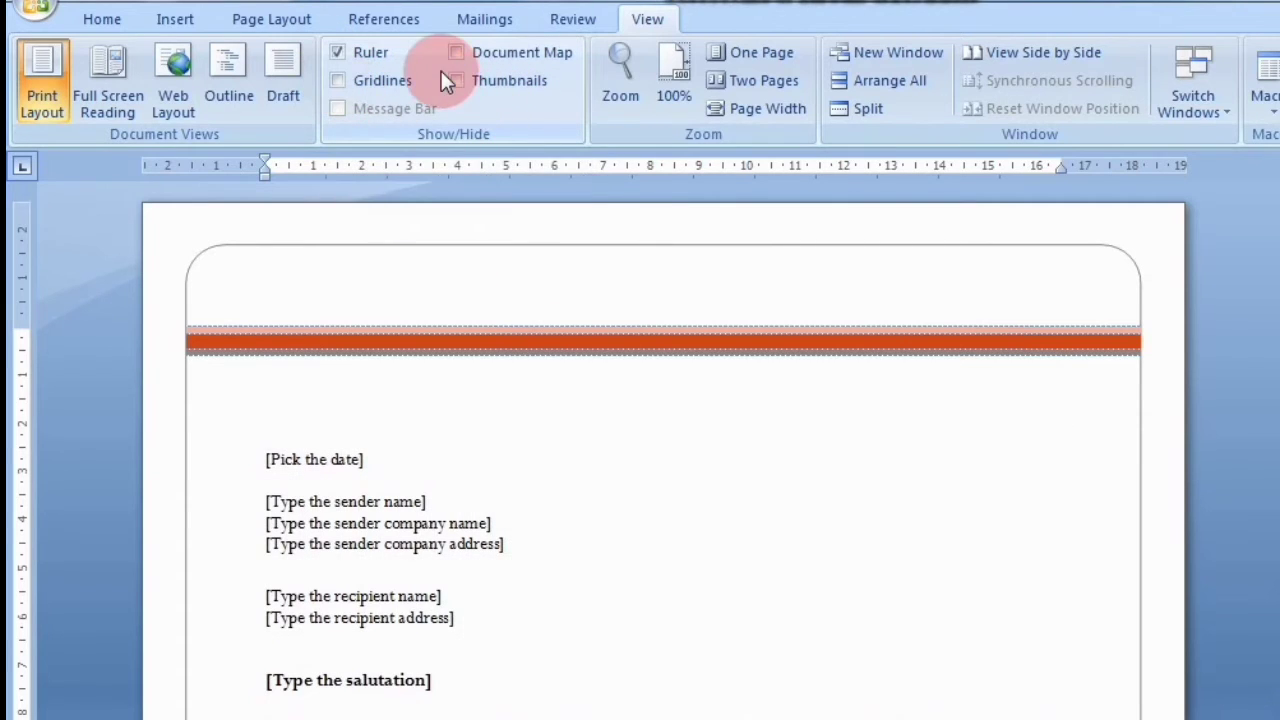
scroll(518, 335, "down", 4)
scroll(521, 350, "down", 3)
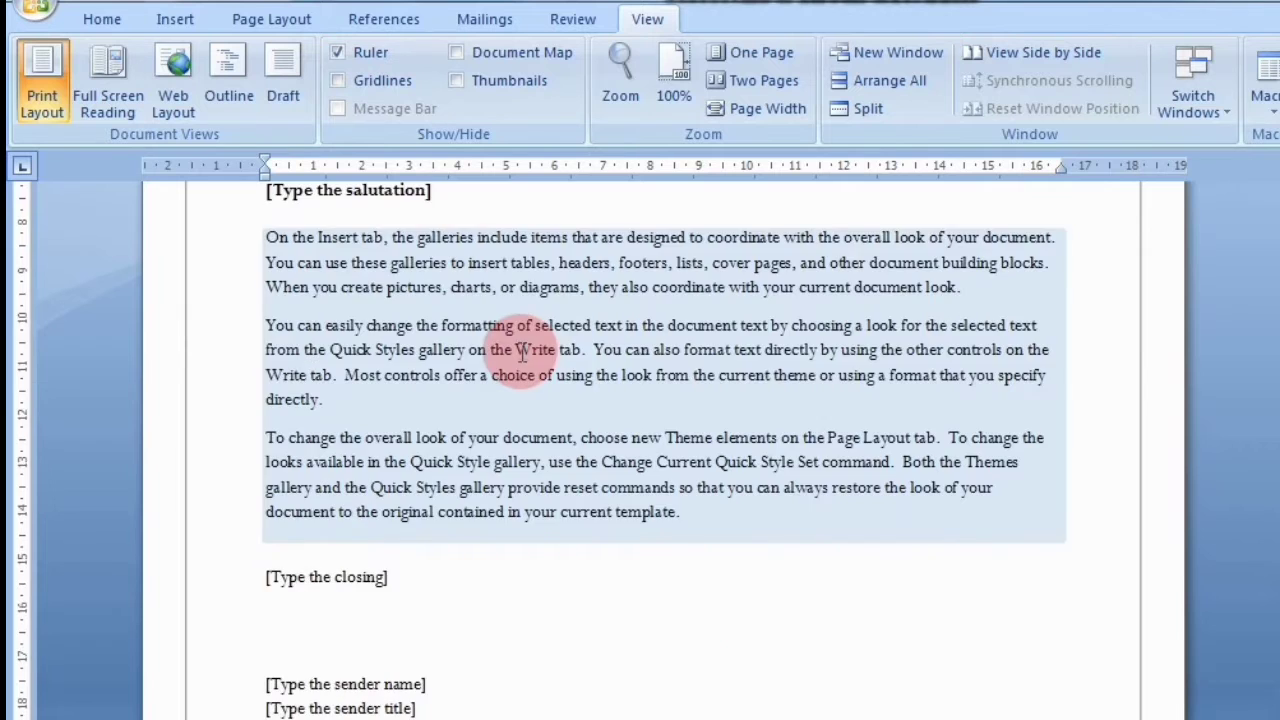
scroll(521, 352, "up", 3)
scroll(520, 351, "up", 3)
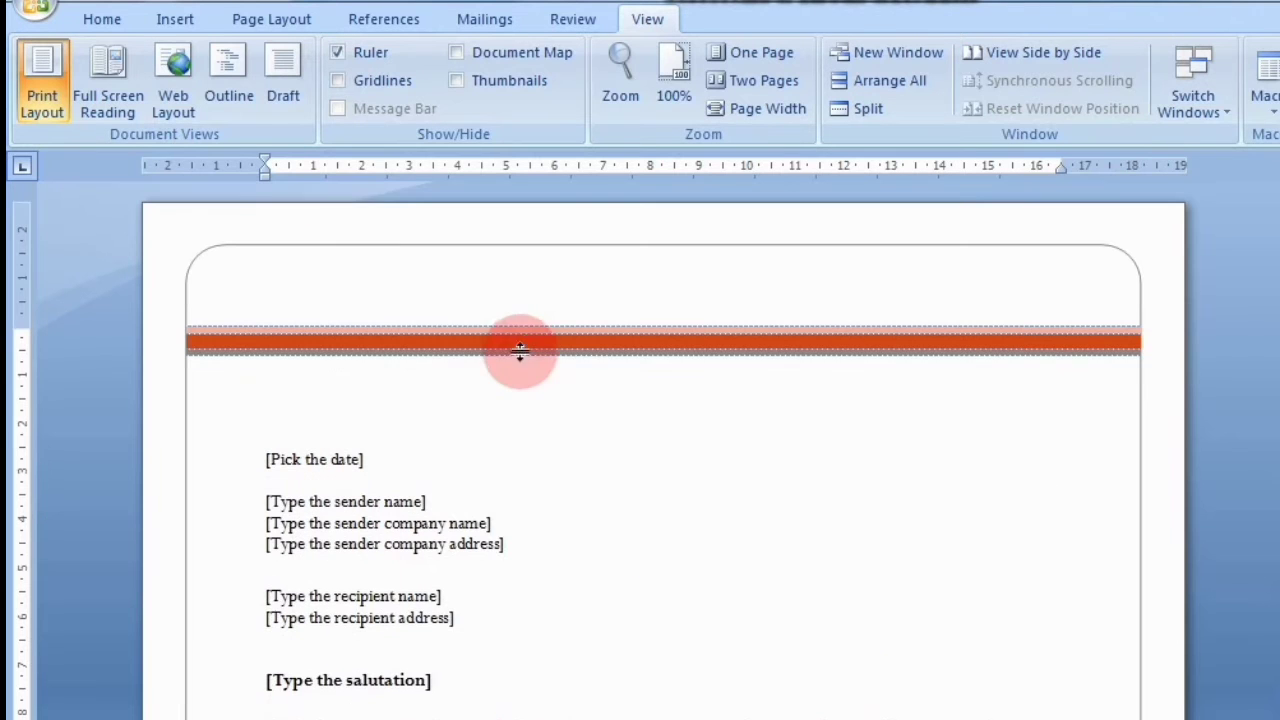
left_click(455, 80)
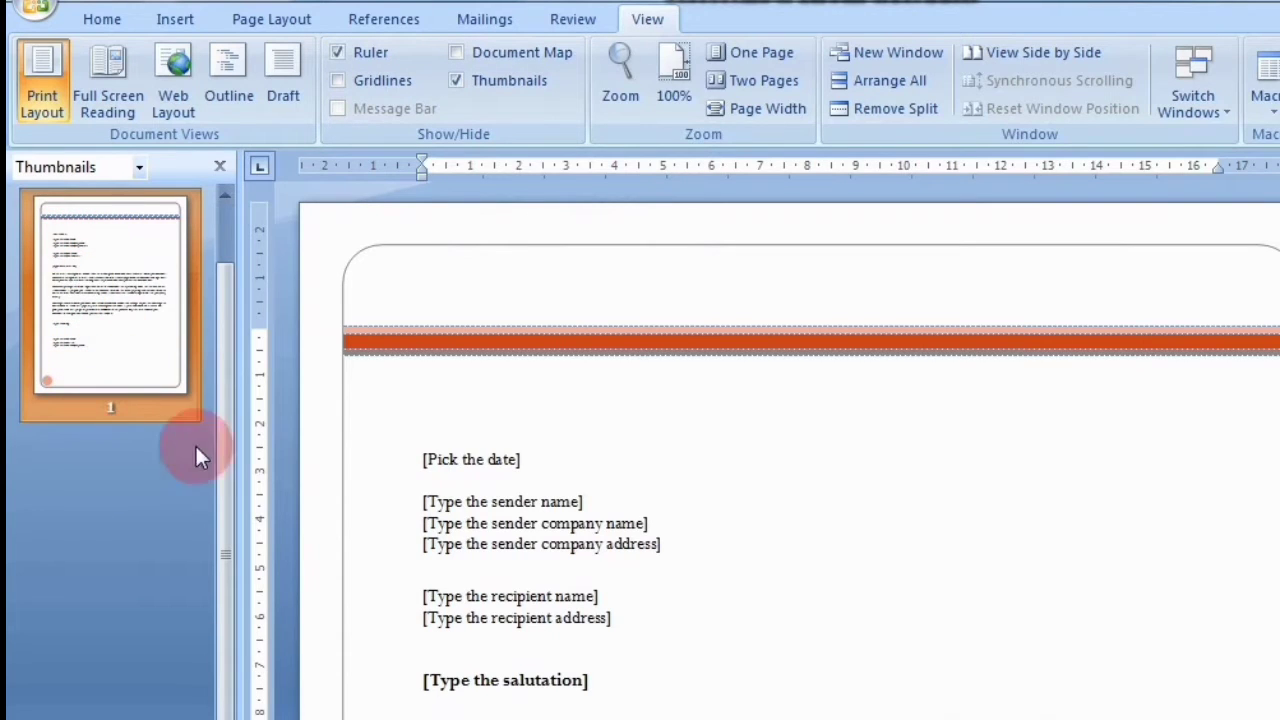
left_click(217, 168)
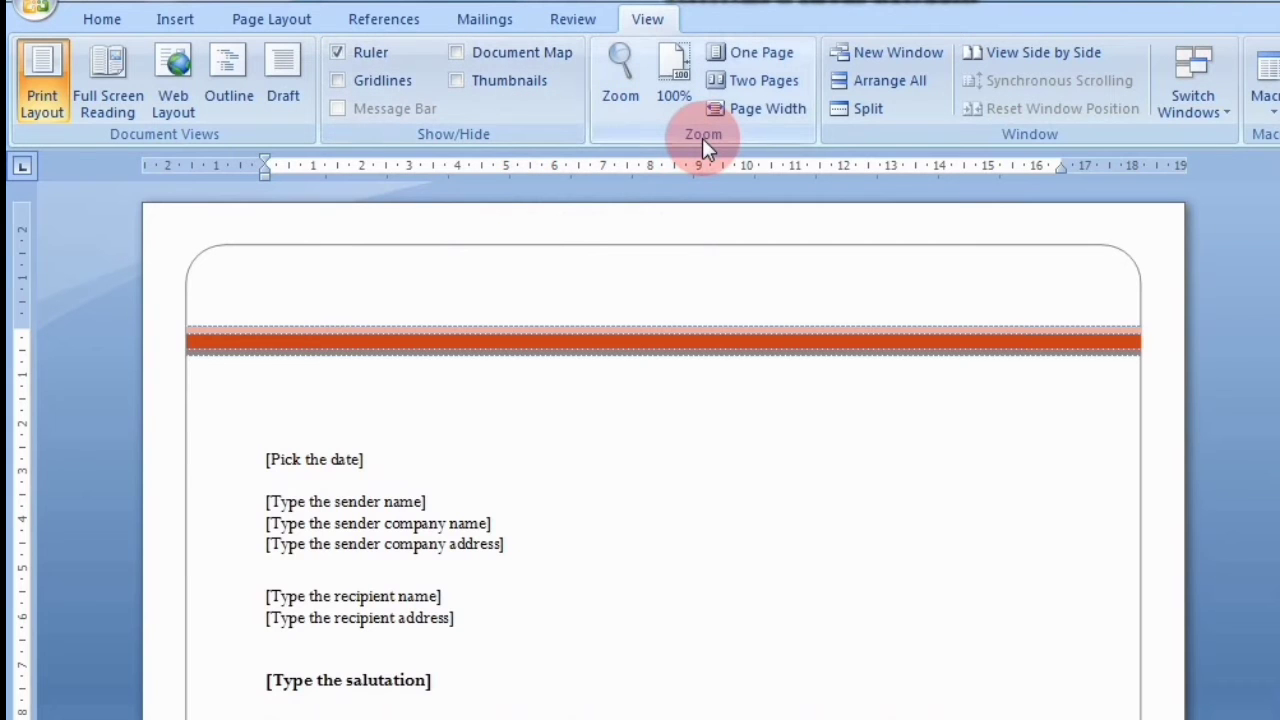
scroll(608, 494, "down", 5)
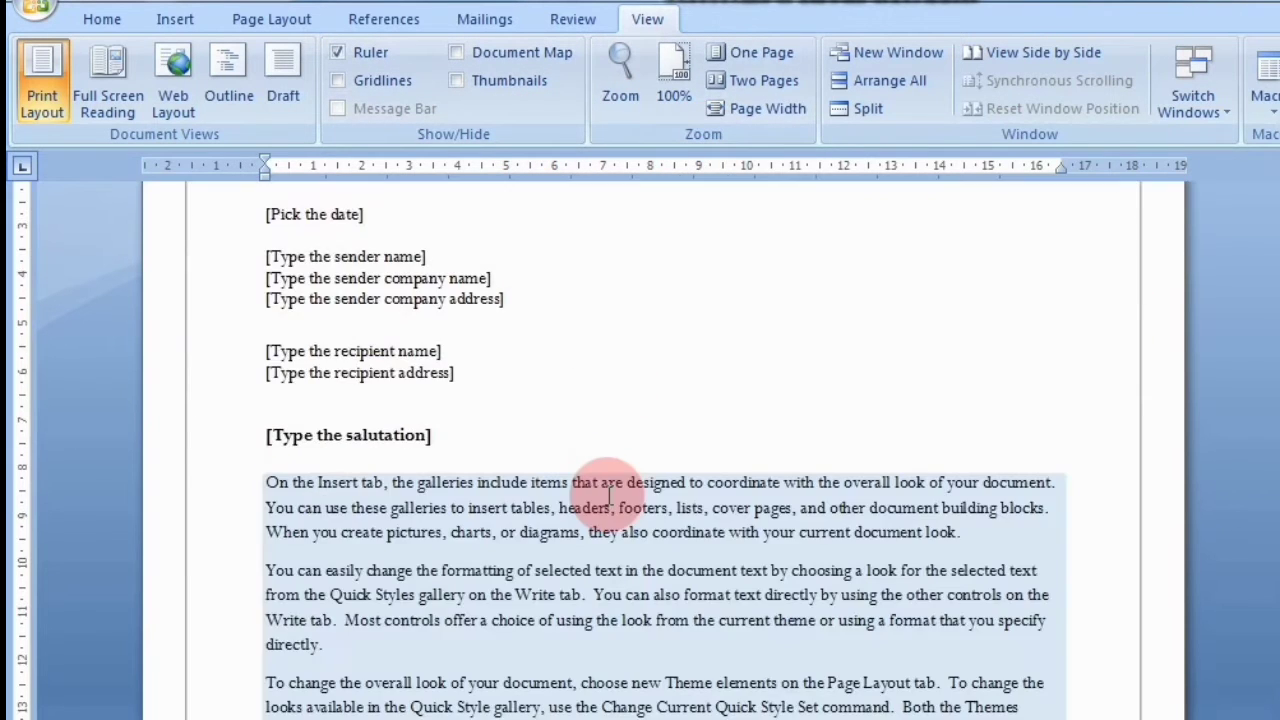
scroll(608, 494, "down", 3)
scroll(608, 494, "up", 8)
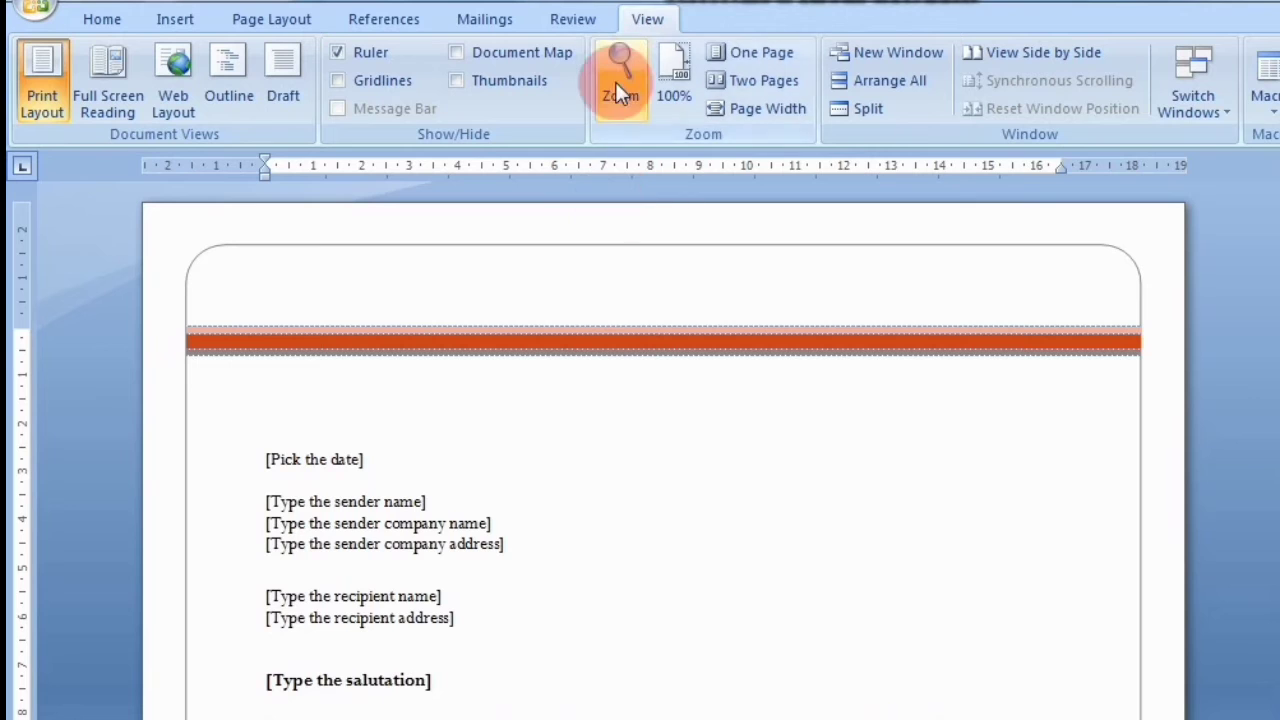
left_click(617, 88)
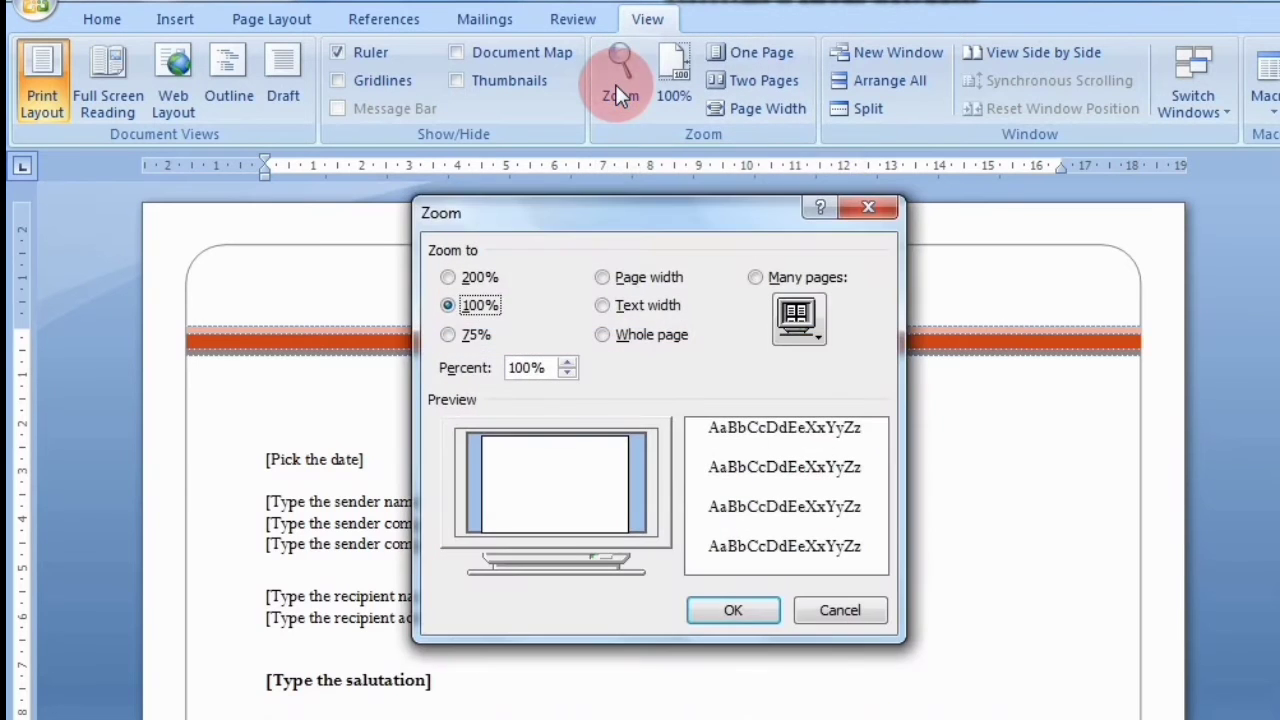
left_click(448, 277)
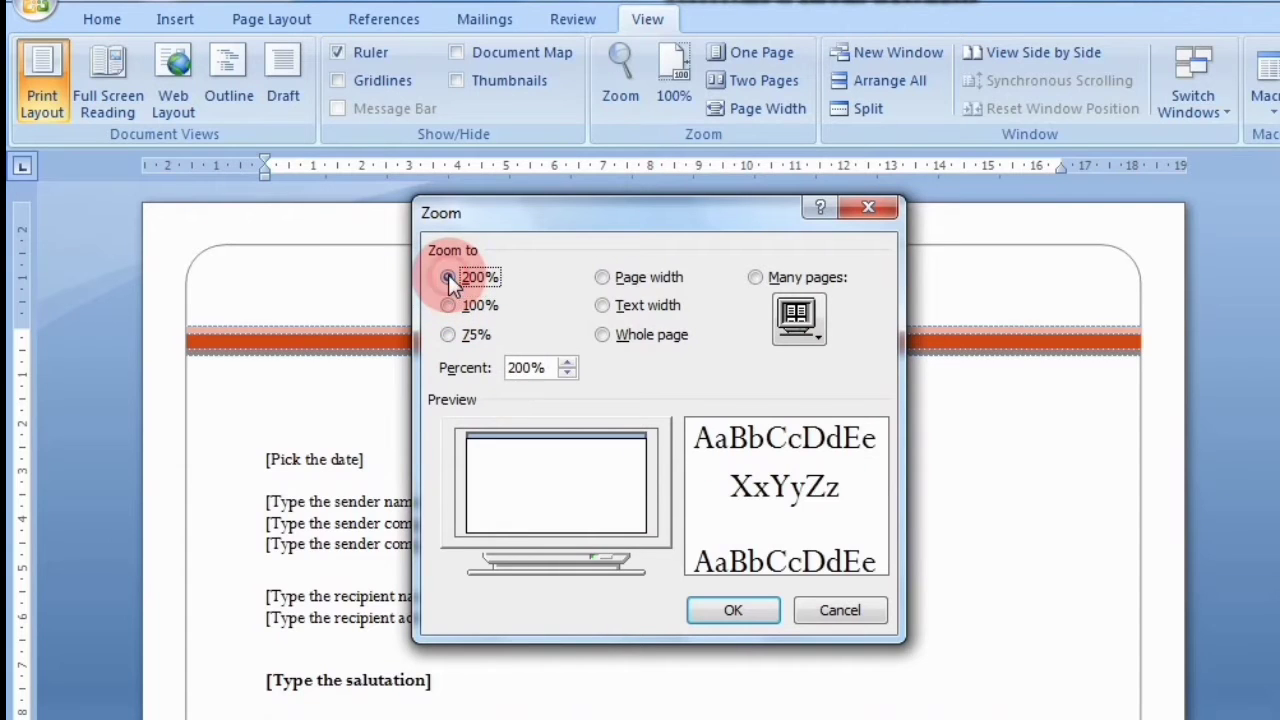
left_click(731, 609)
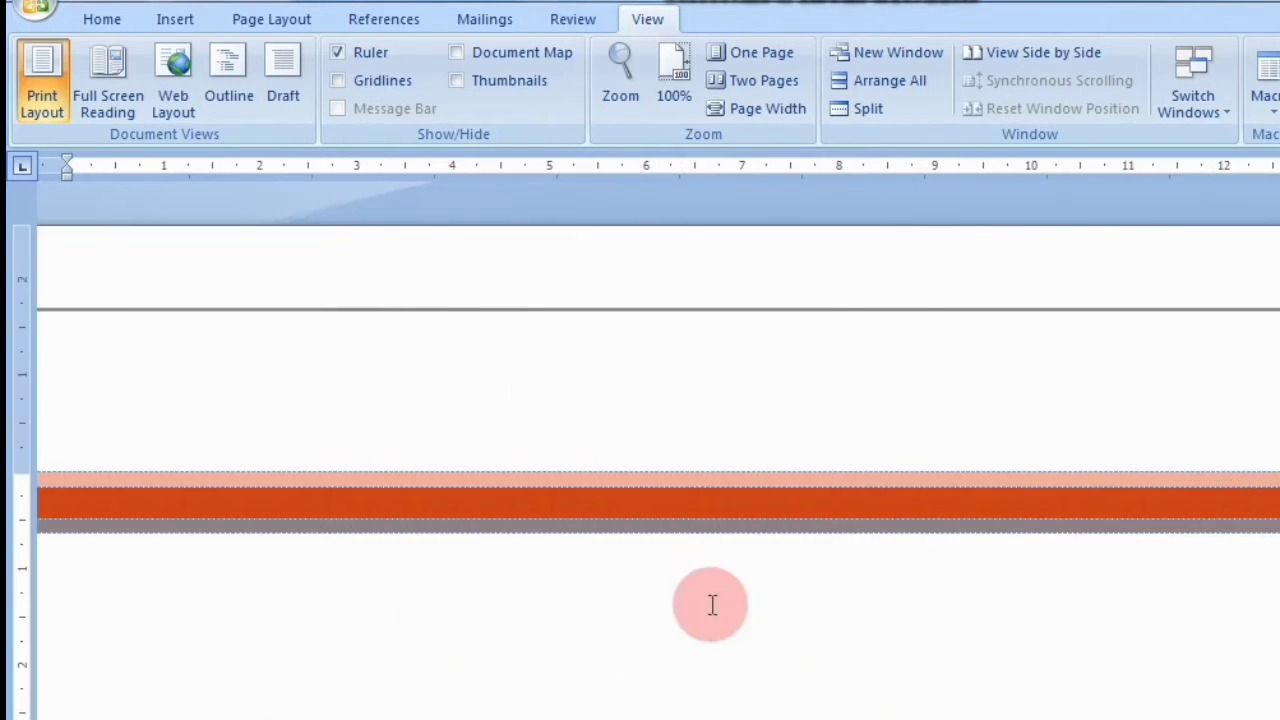
scroll(697, 641, "down", 4)
scroll(694, 640, "down", 8)
scroll(694, 640, "up", 1)
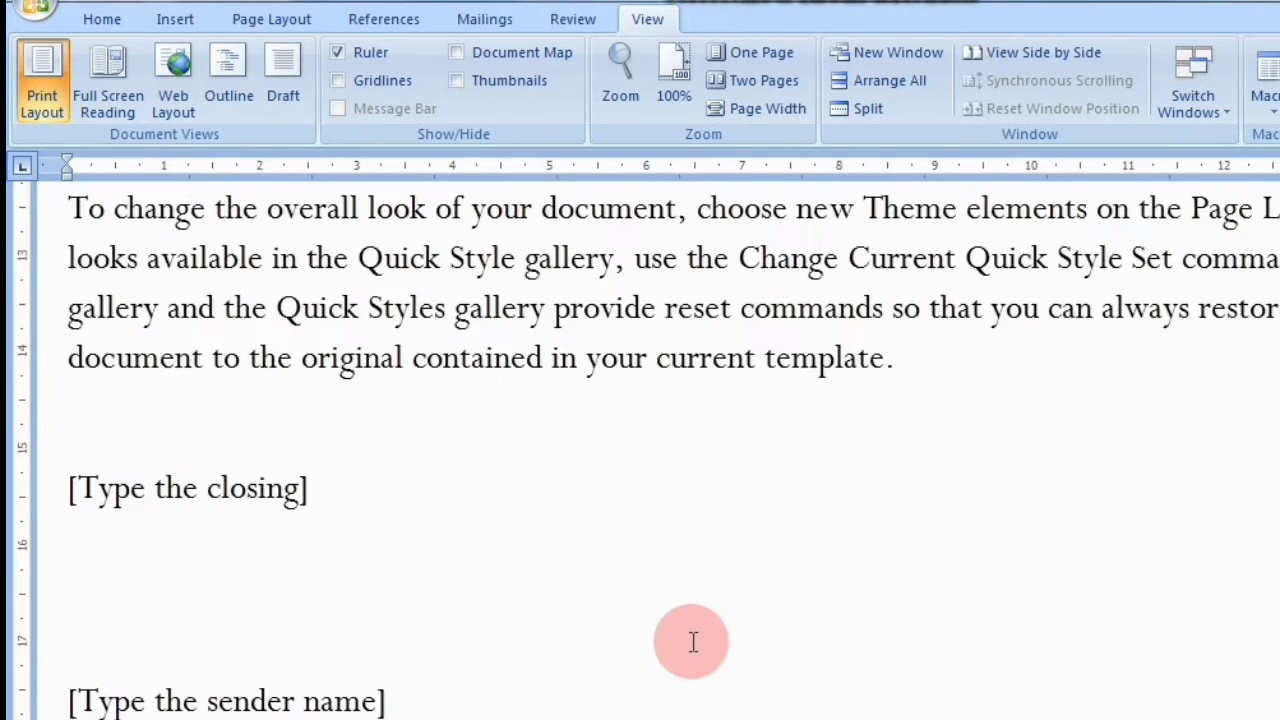
scroll(690, 643, "up", 5)
scroll(684, 643, "up", 5)
scroll(684, 643, "up", 3)
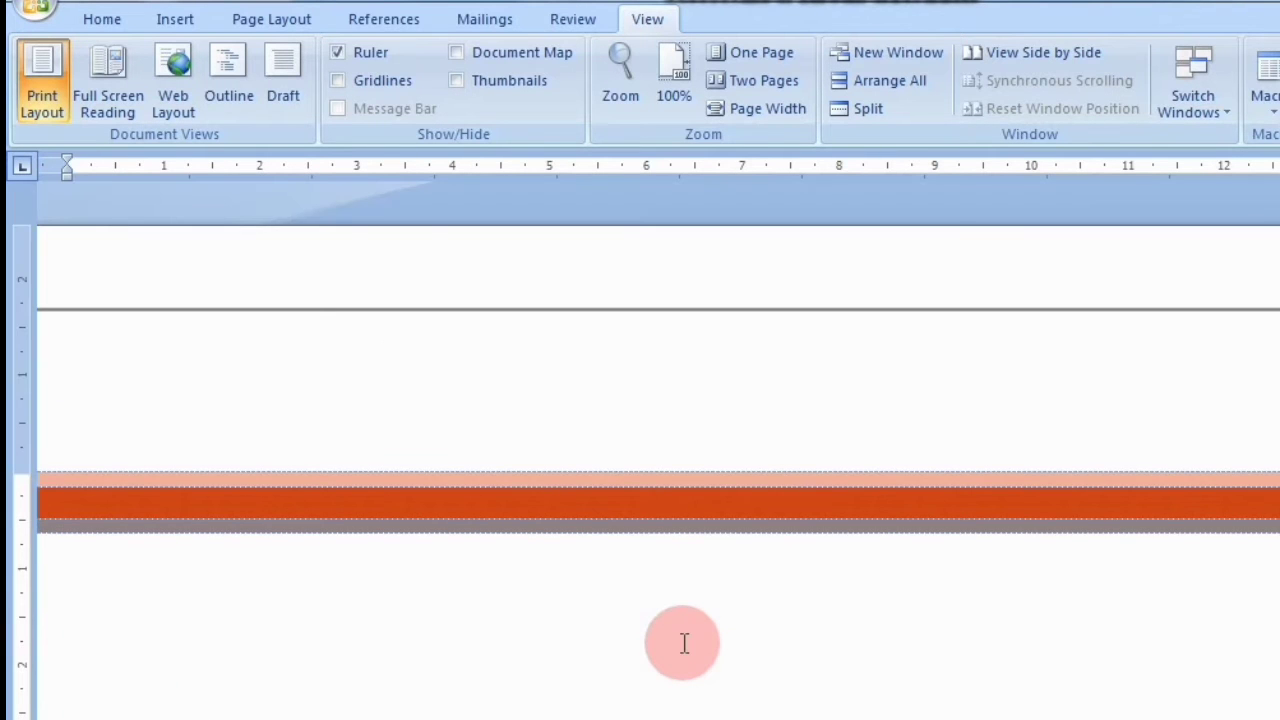
left_click(623, 72)
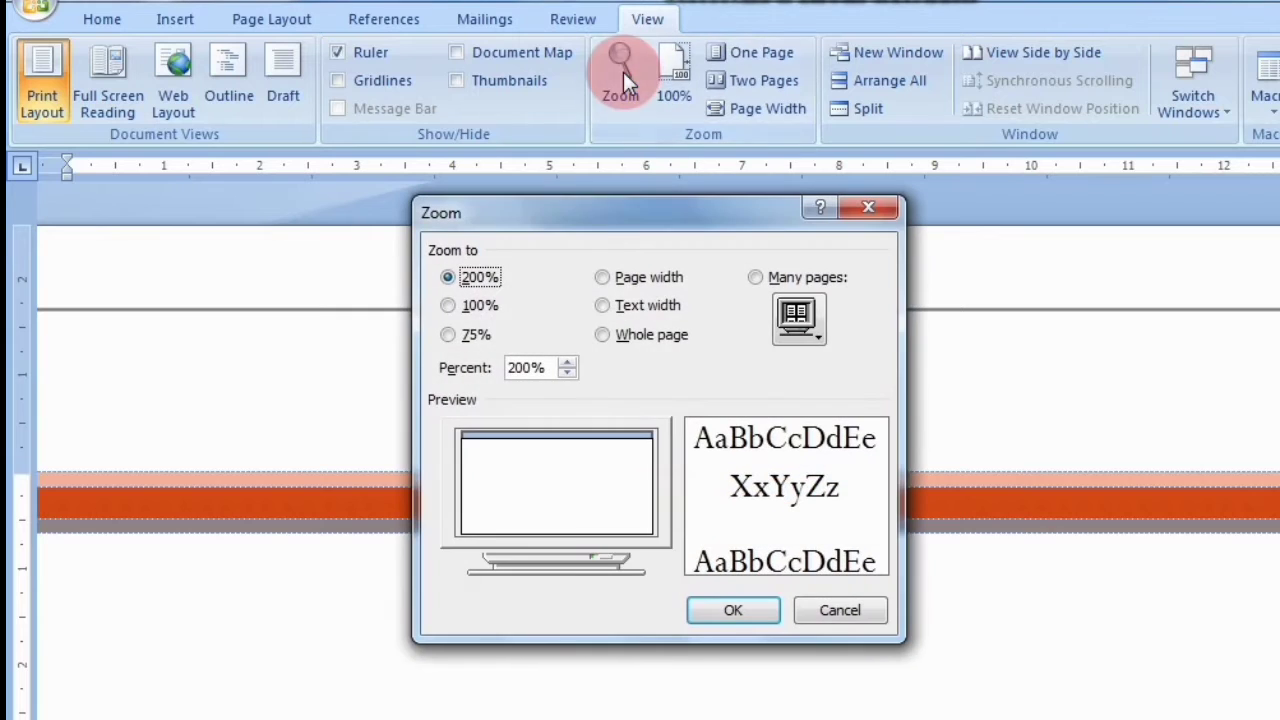
left_click(447, 305)
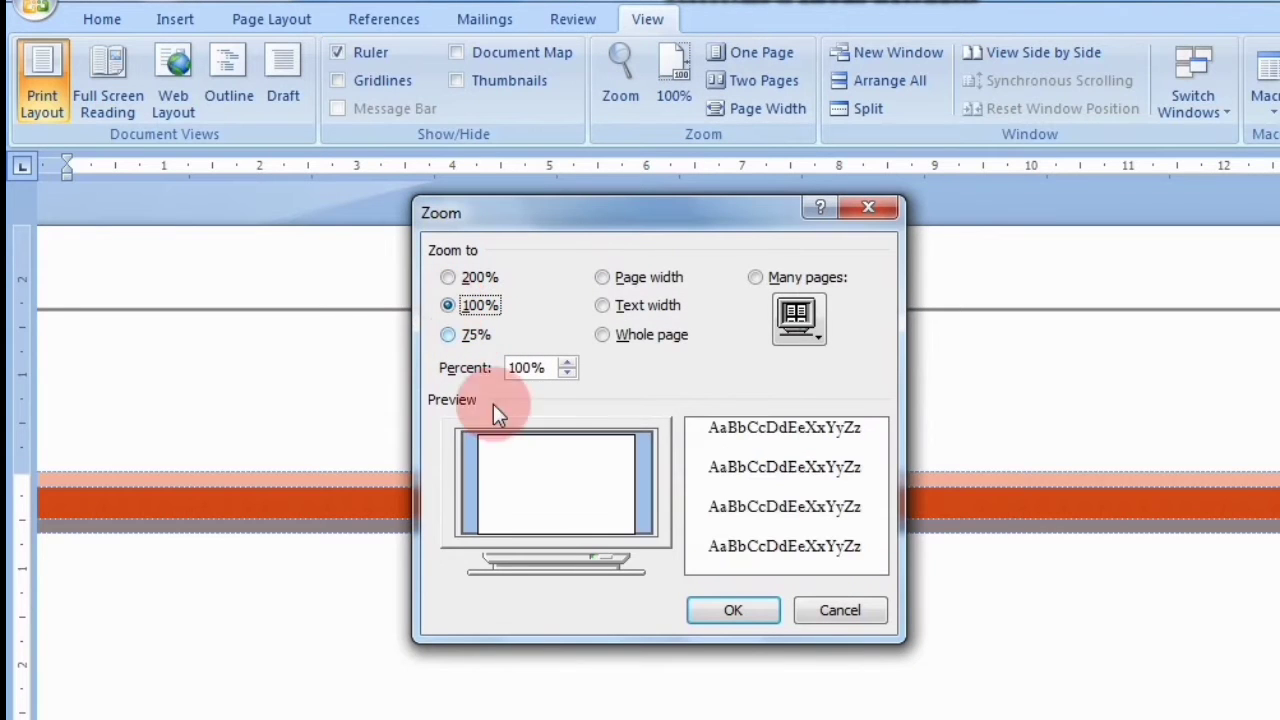
left_click(732, 611)
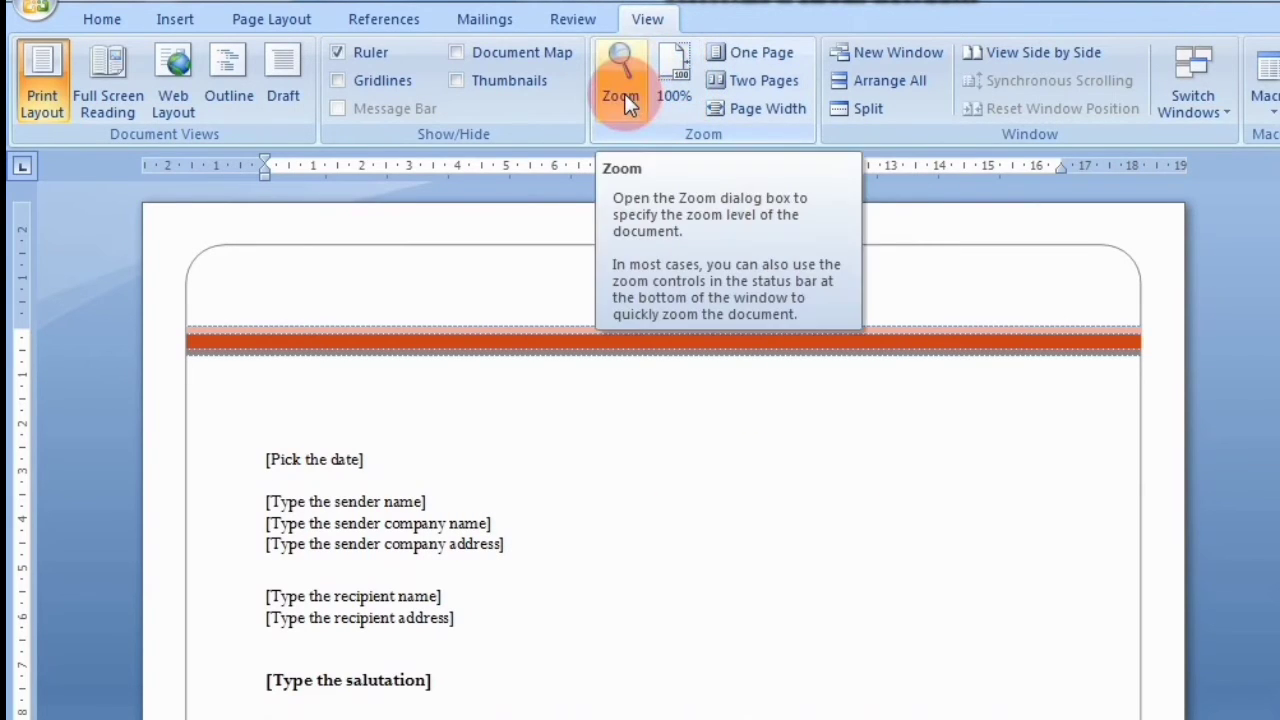
left_click(622, 93)
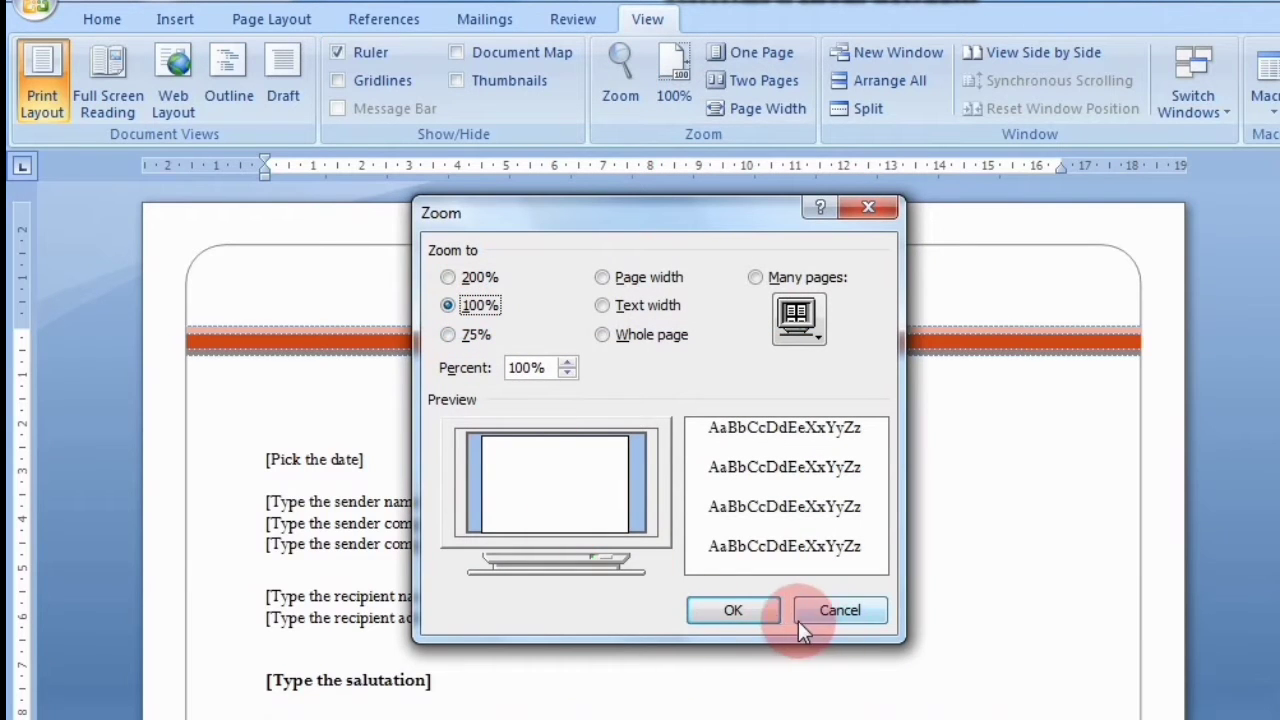
left_click(751, 612)
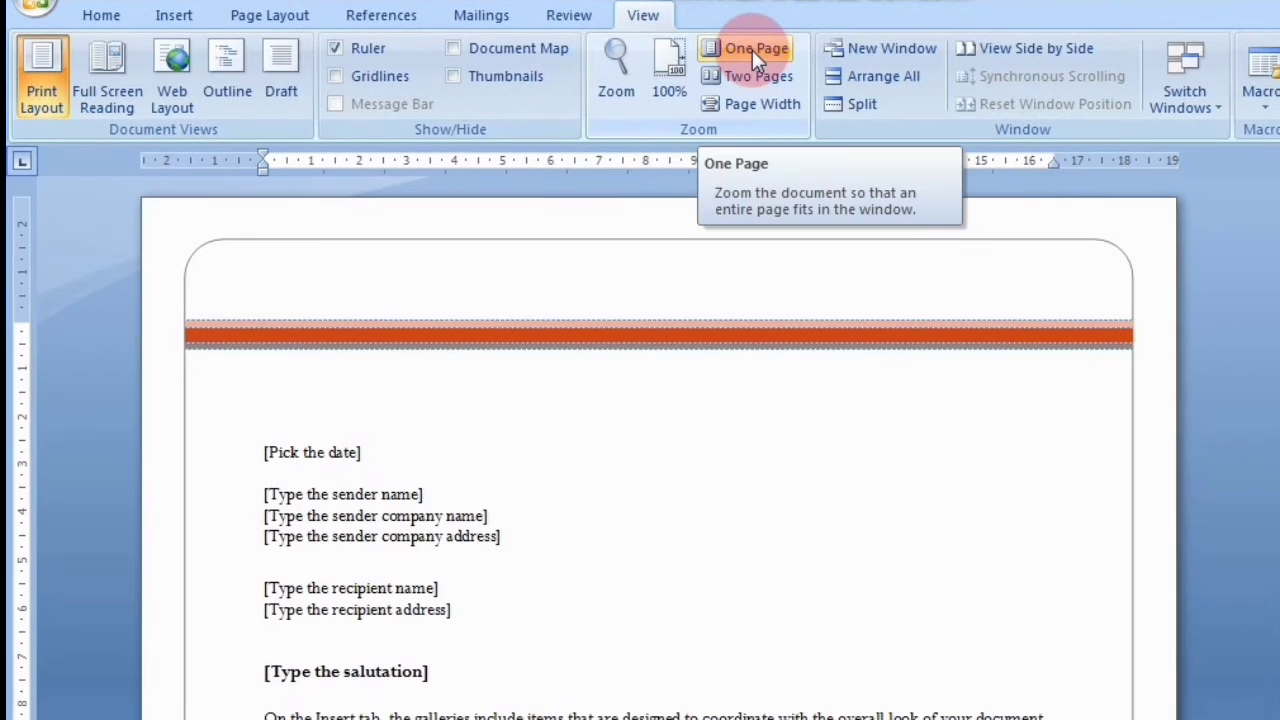
left_click(752, 50)
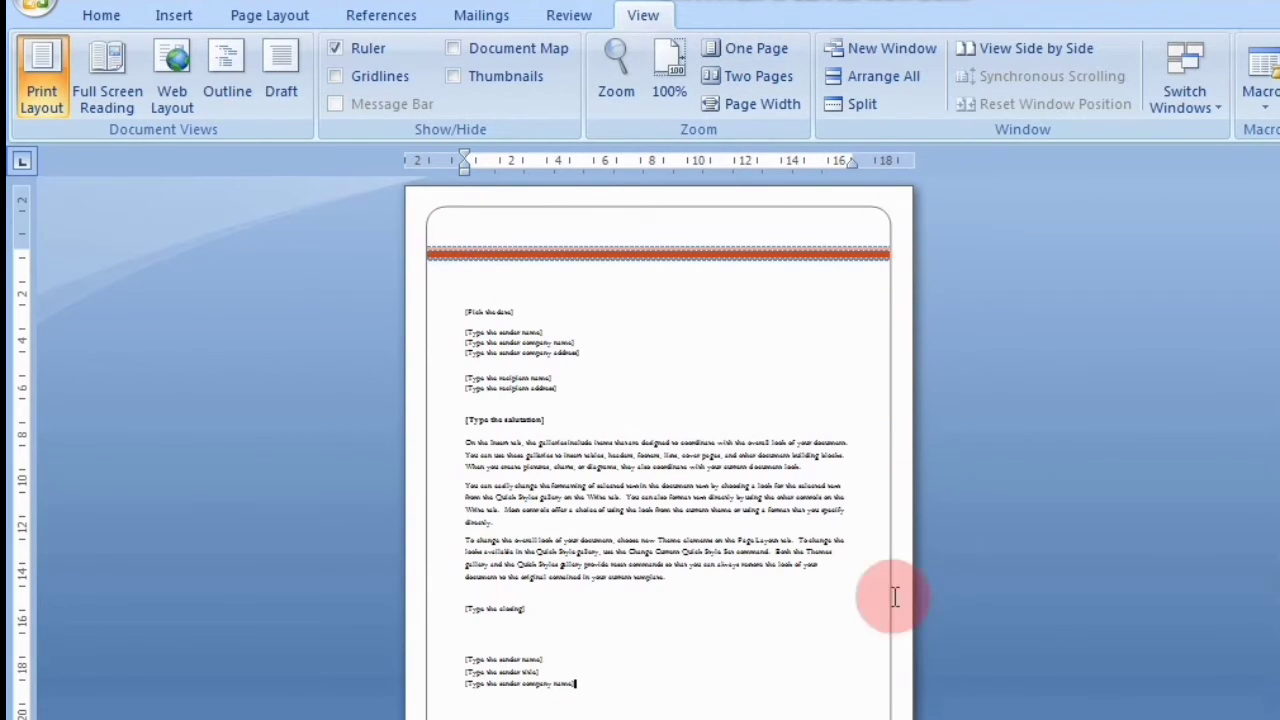
left_click(728, 81)
left_click(507, 483)
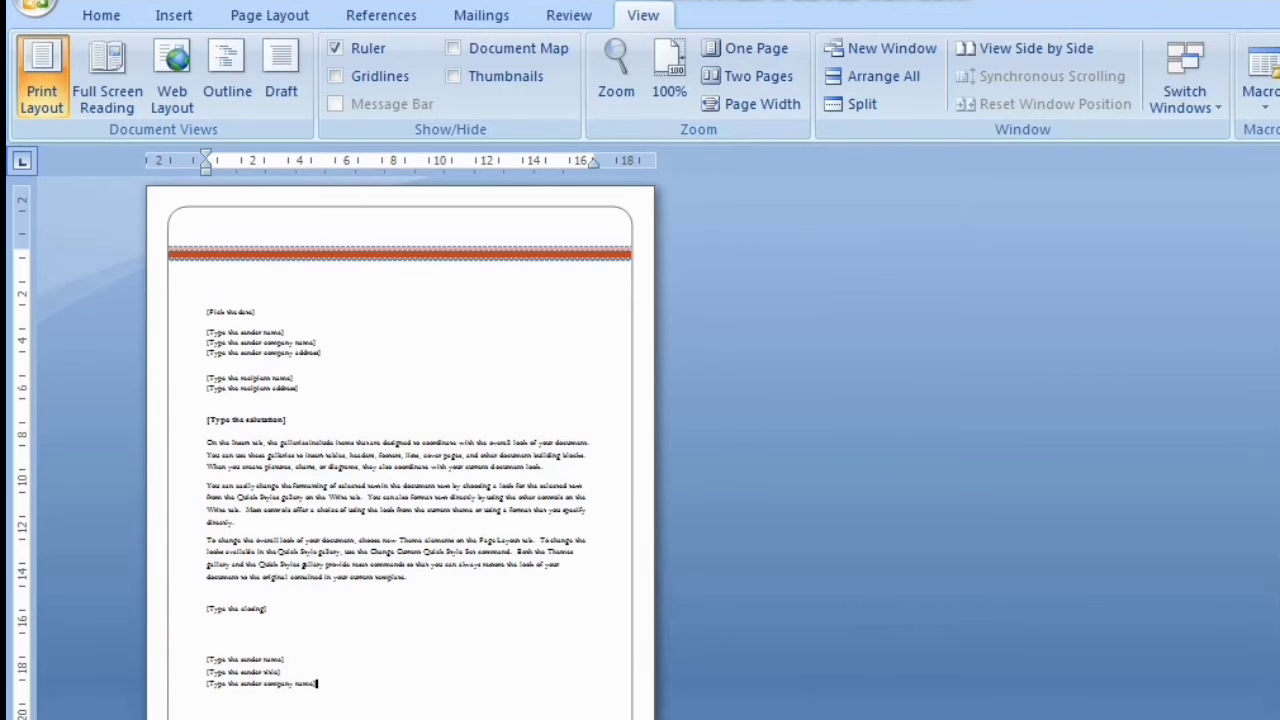
left_click(729, 108)
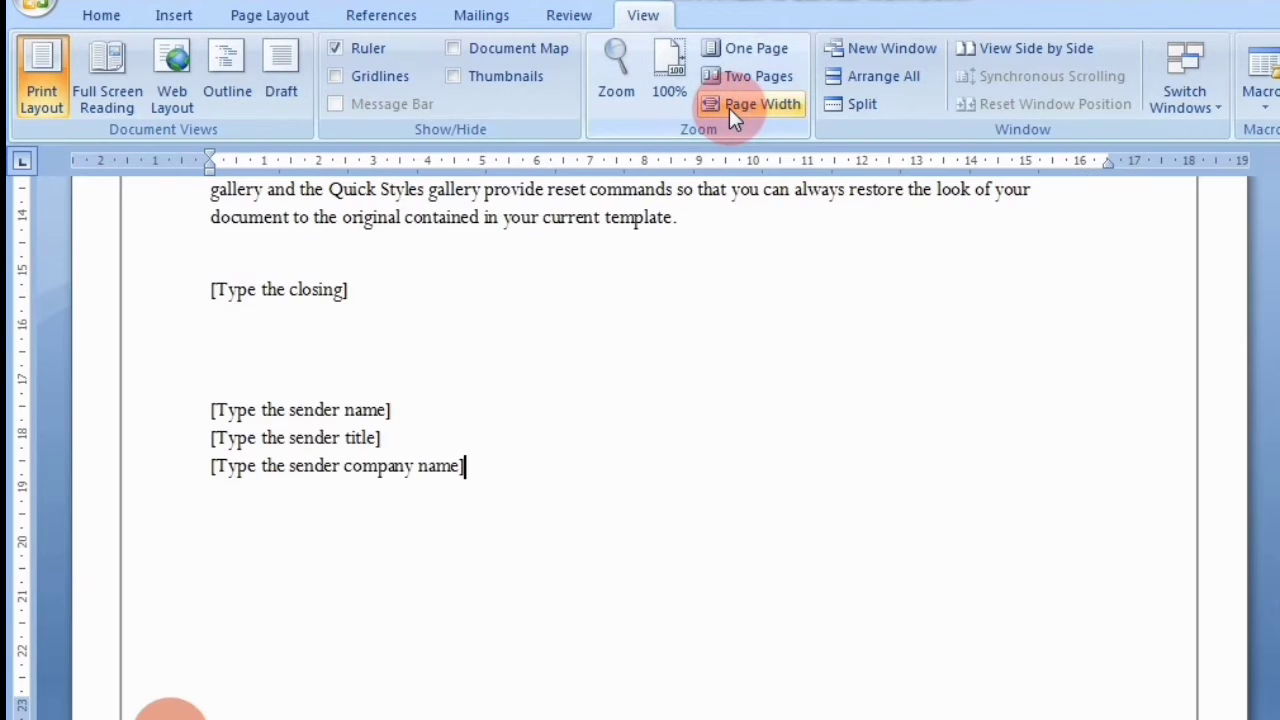
scroll(746, 434, "up", 3)
scroll(739, 447, "up", 5)
scroll(739, 447, "up", 6)
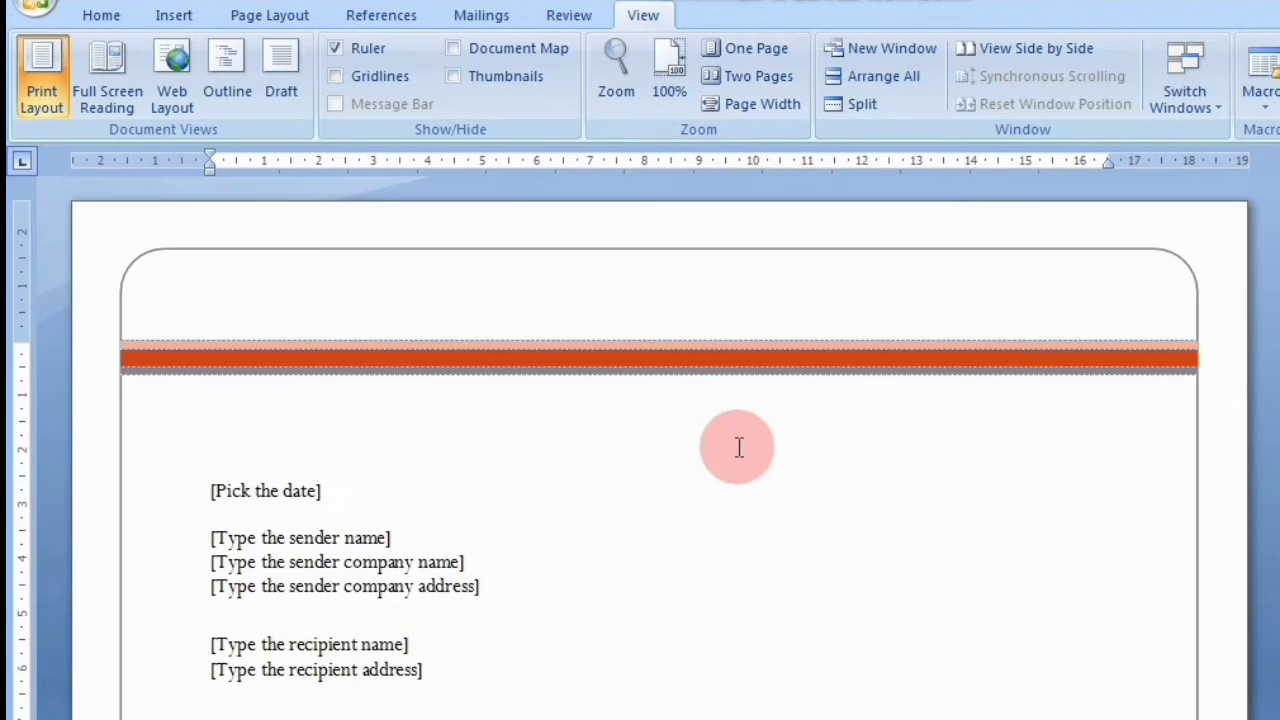
scroll(739, 447, "down", 5)
scroll(739, 447, "down", 8)
scroll(739, 447, "up", 6)
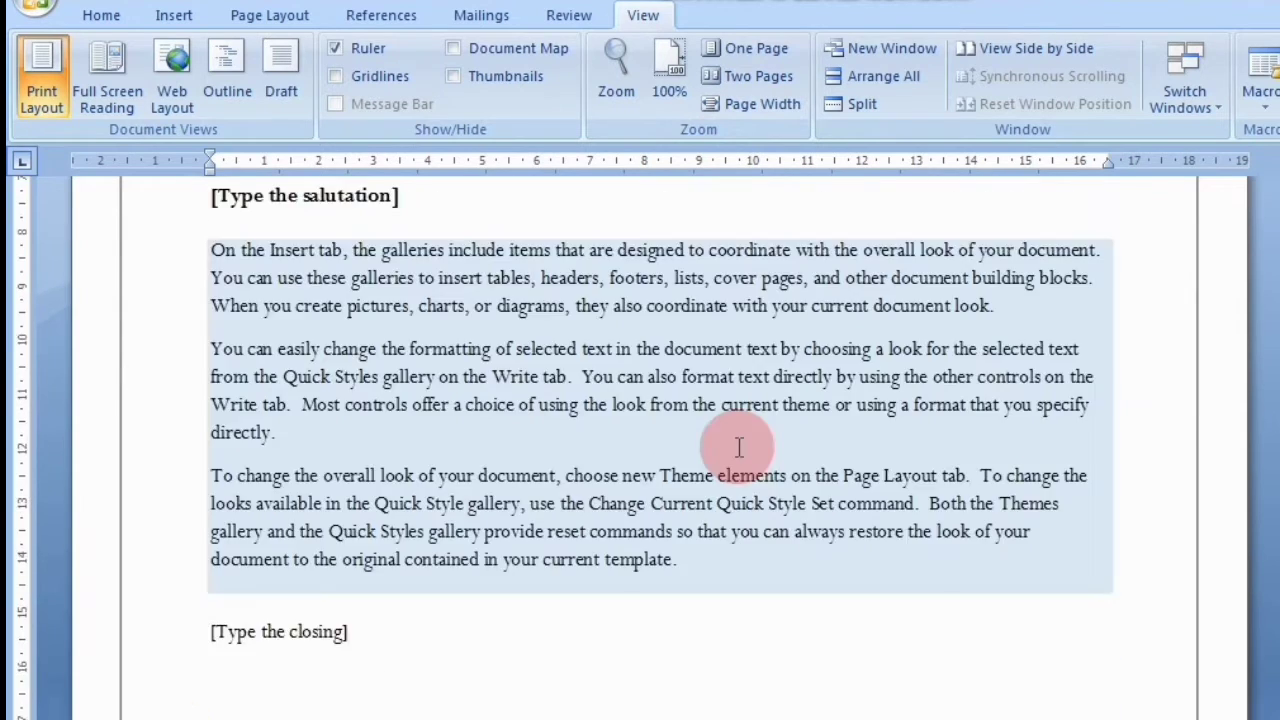
scroll(739, 447, "up", 8)
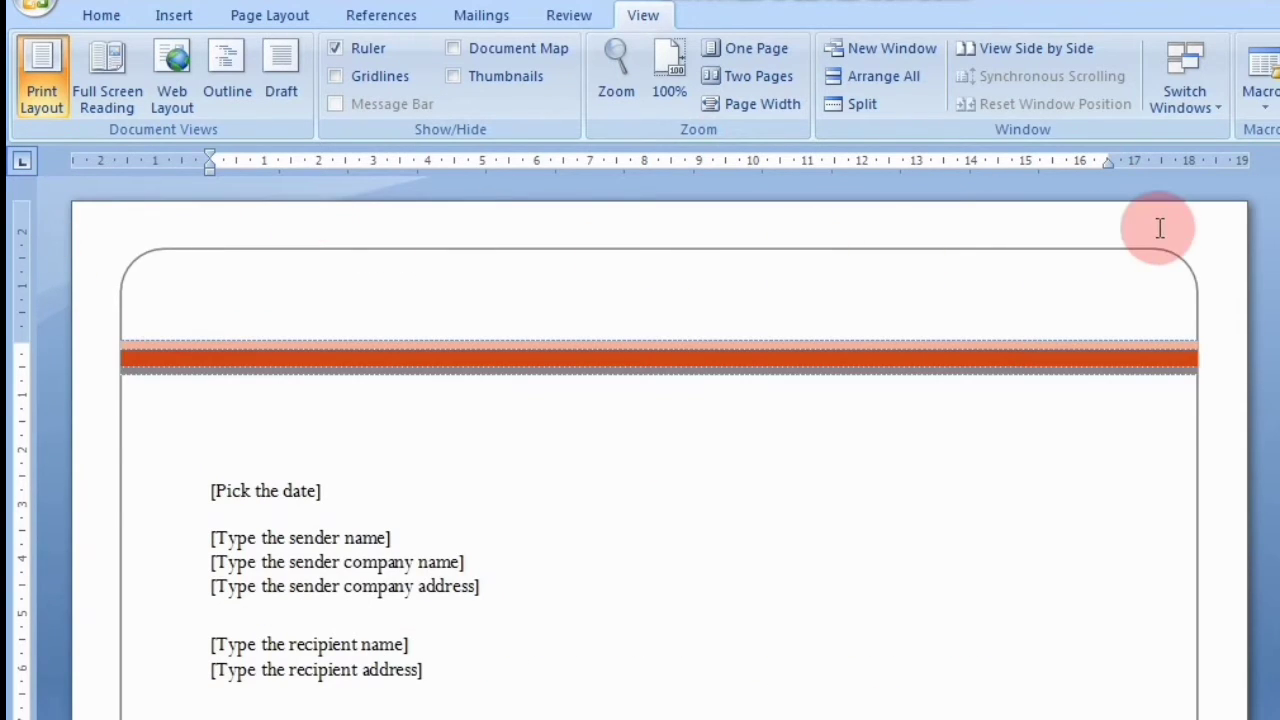
scroll(1126, 363, "down", 5)
scroll(951, 257, "down", 4)
scroll(894, 274, "up", 5)
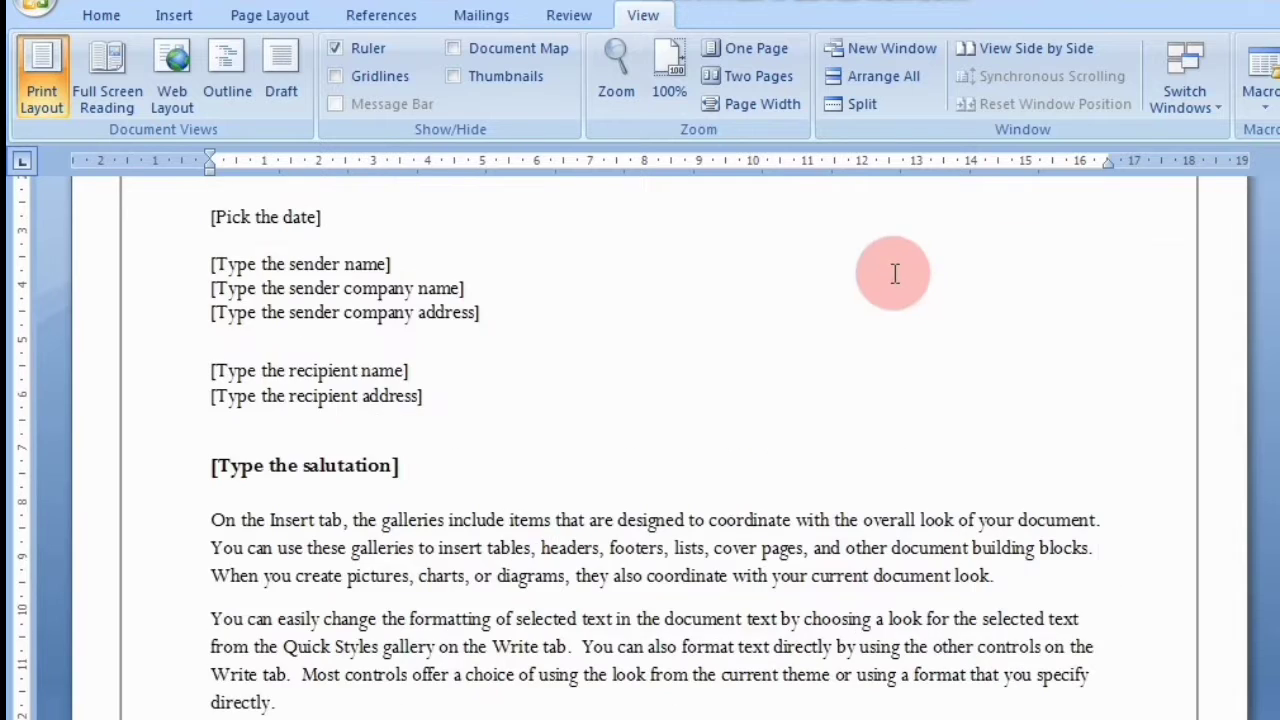
scroll(711, 185, "up", 3)
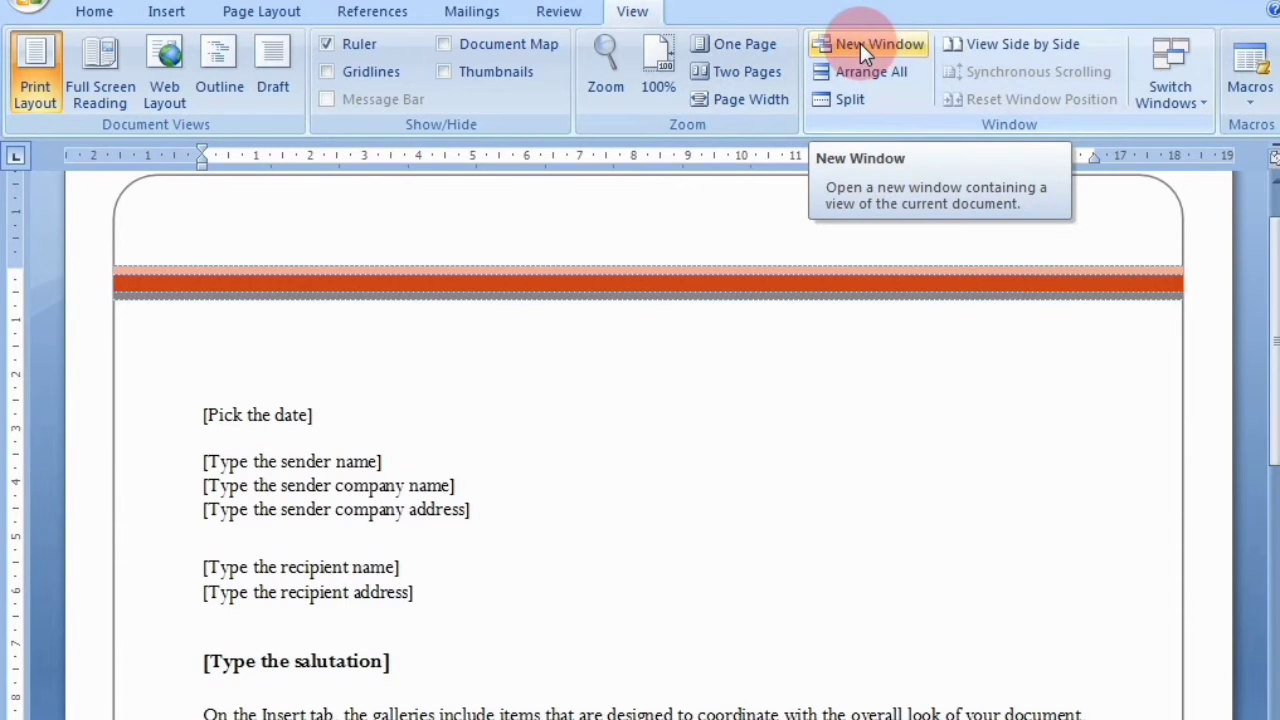
Open the letter in a new window, open another, then close that extra window
left_click(860, 43)
scroll(566, 405, "up", 5)
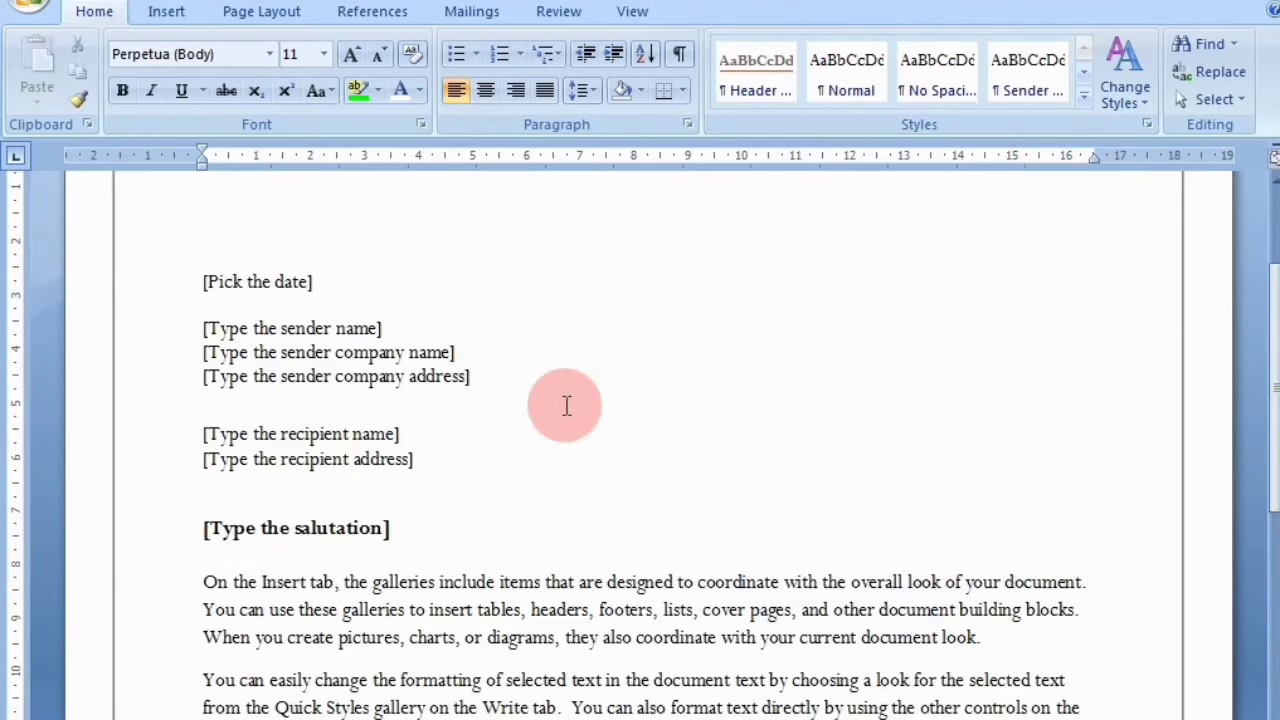
scroll(566, 405, "up", 3)
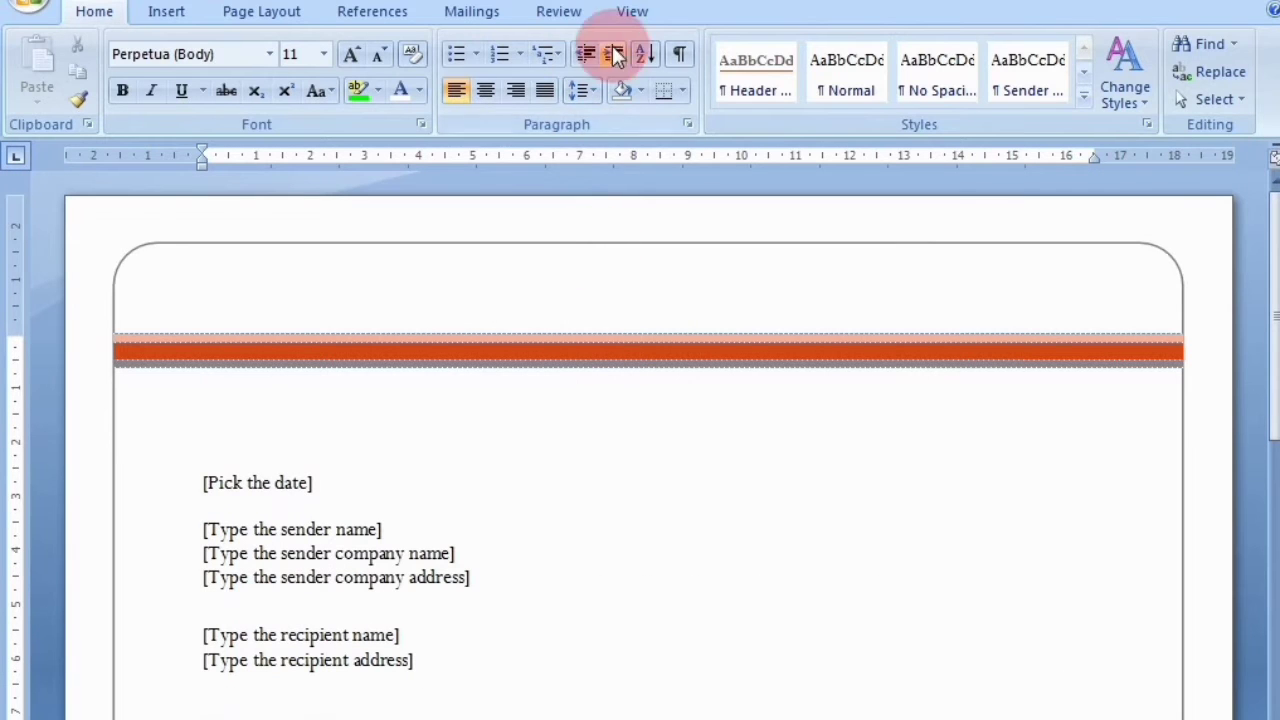
left_click(630, 11)
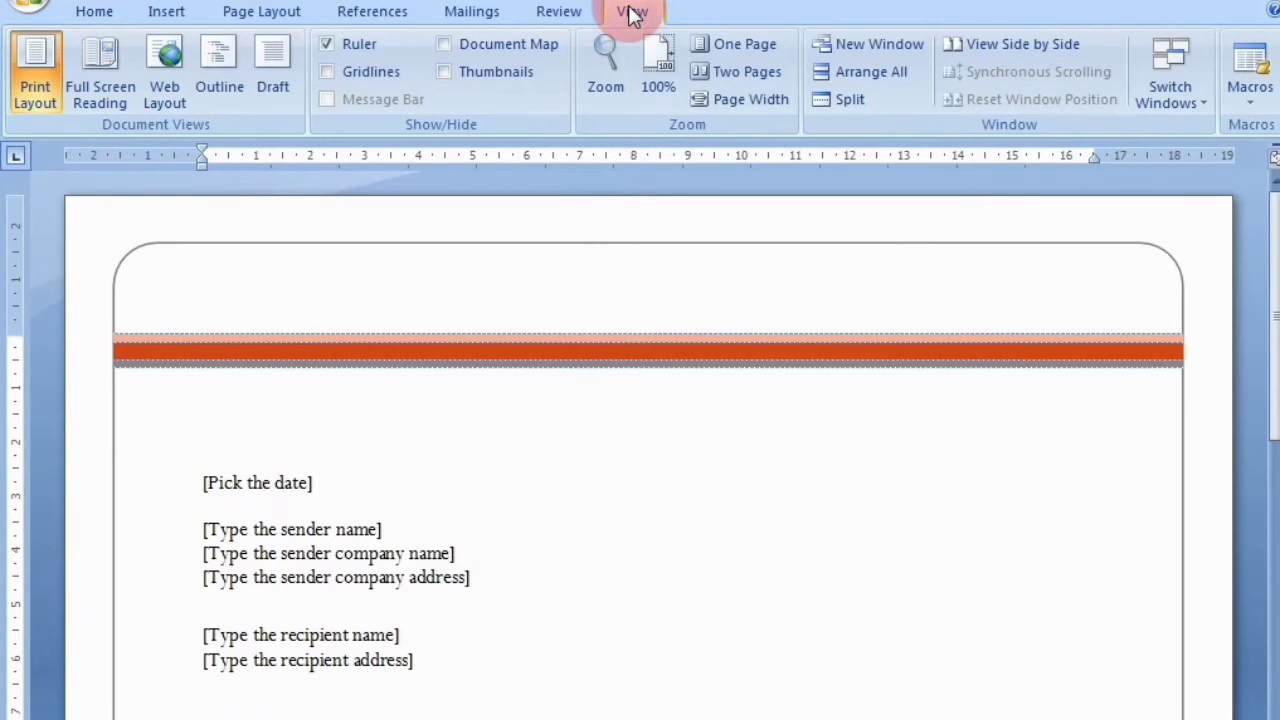
left_click(839, 43)
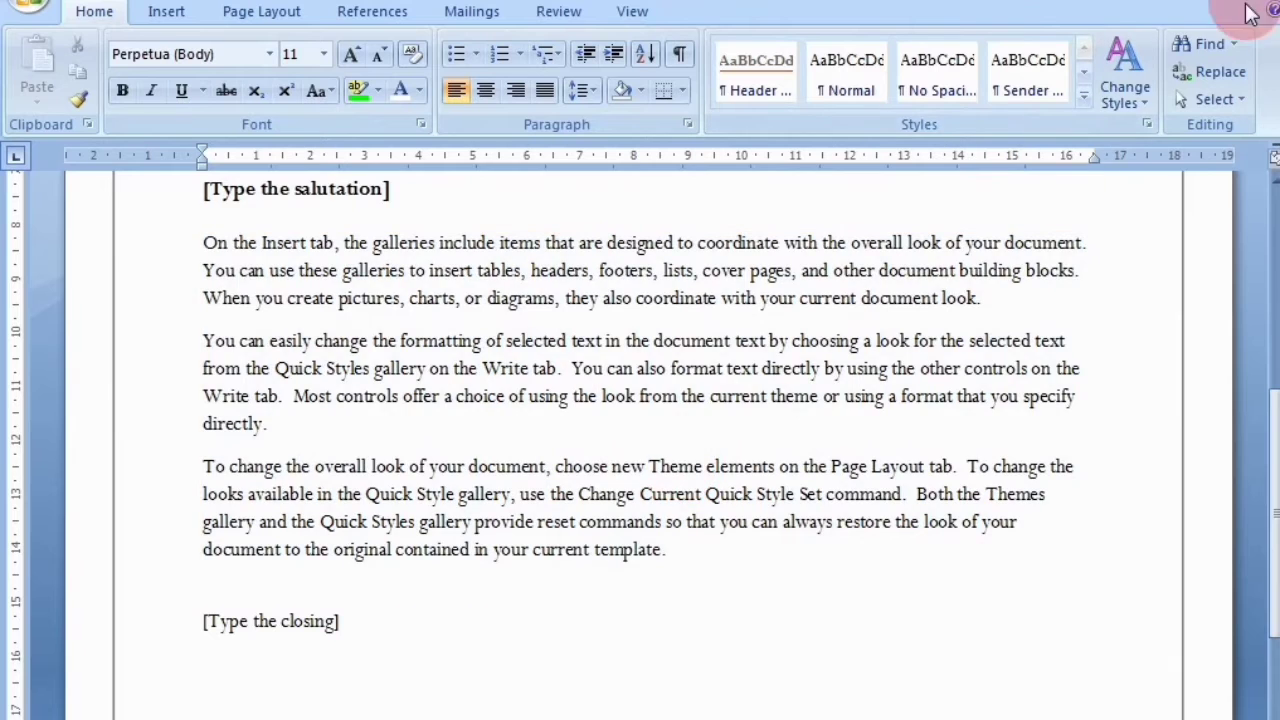
left_click(1262, 4)
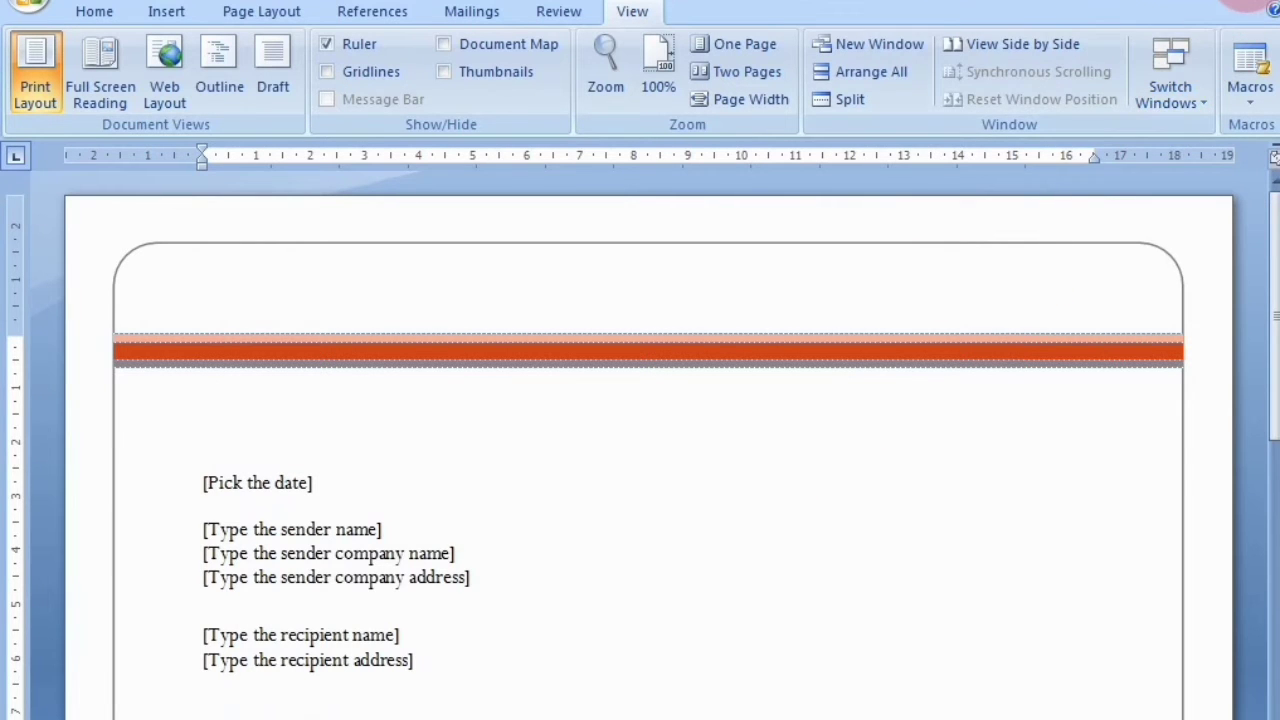
Scroll through the letter and click a command in the View tab's Window group
scroll(819, 487, "down", 4)
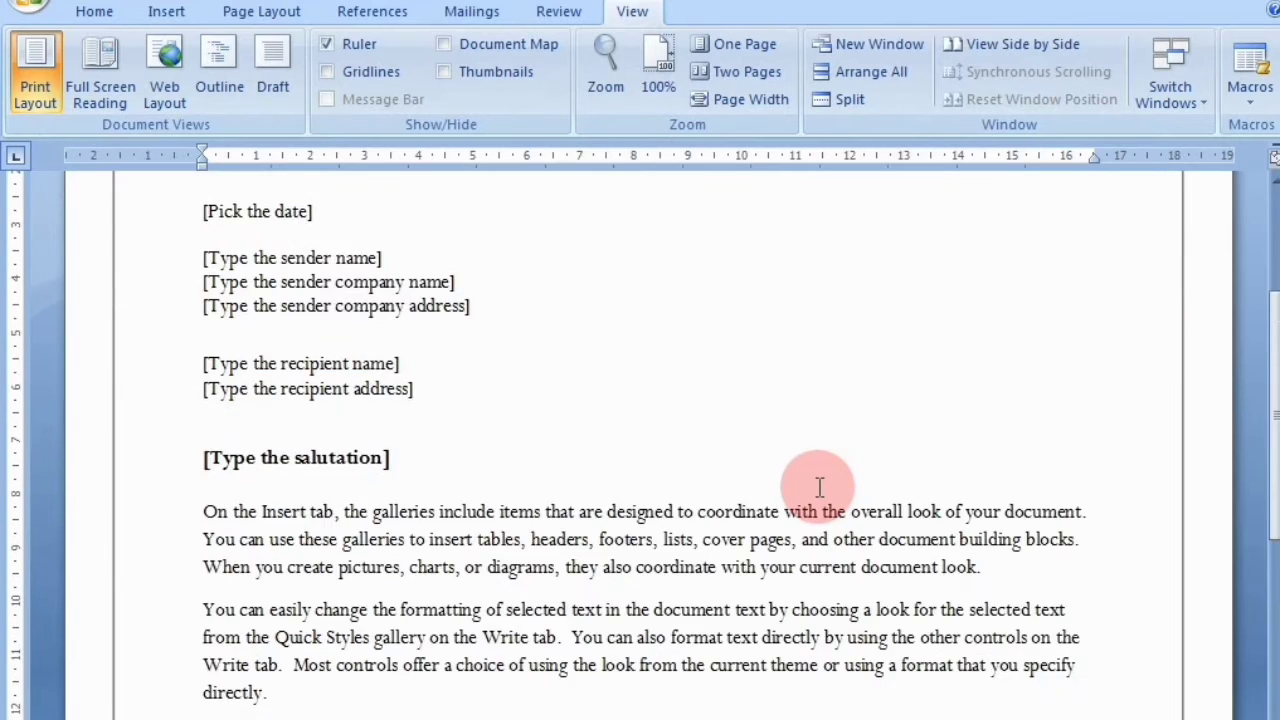
scroll(819, 487, "down", 3)
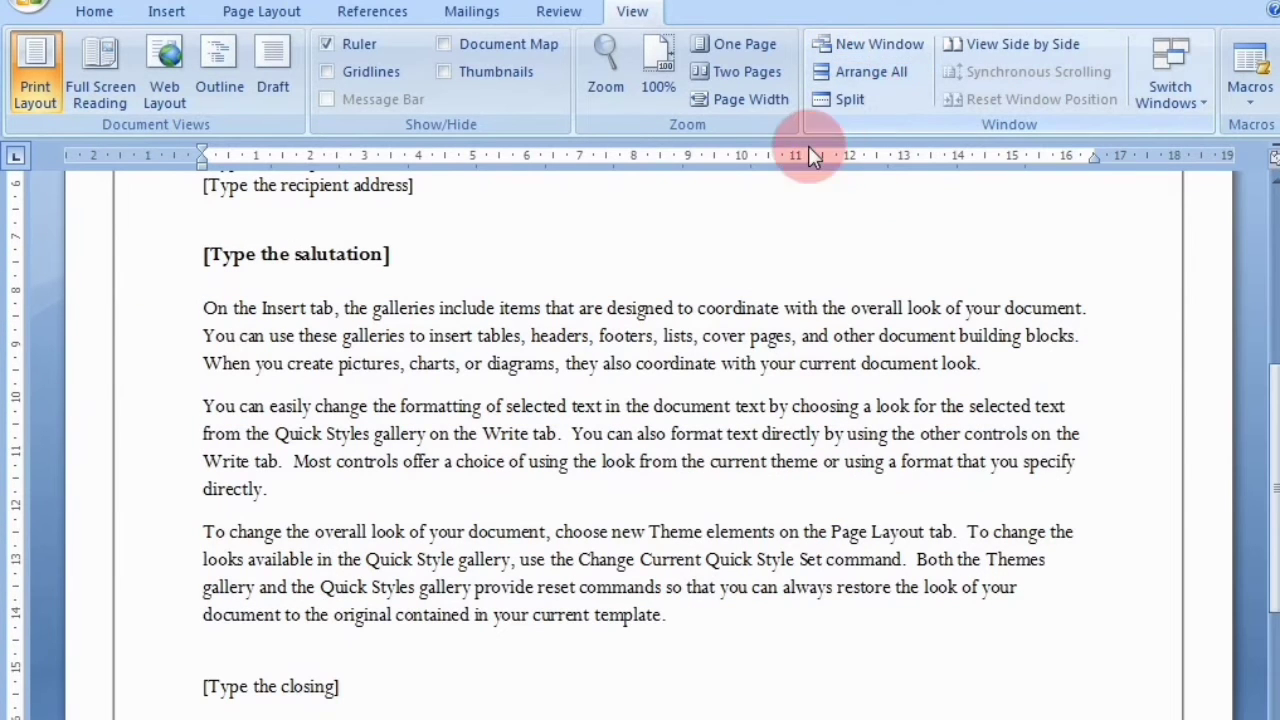
left_click(871, 48)
scroll(714, 400, "up", 3)
scroll(714, 400, "up", 4)
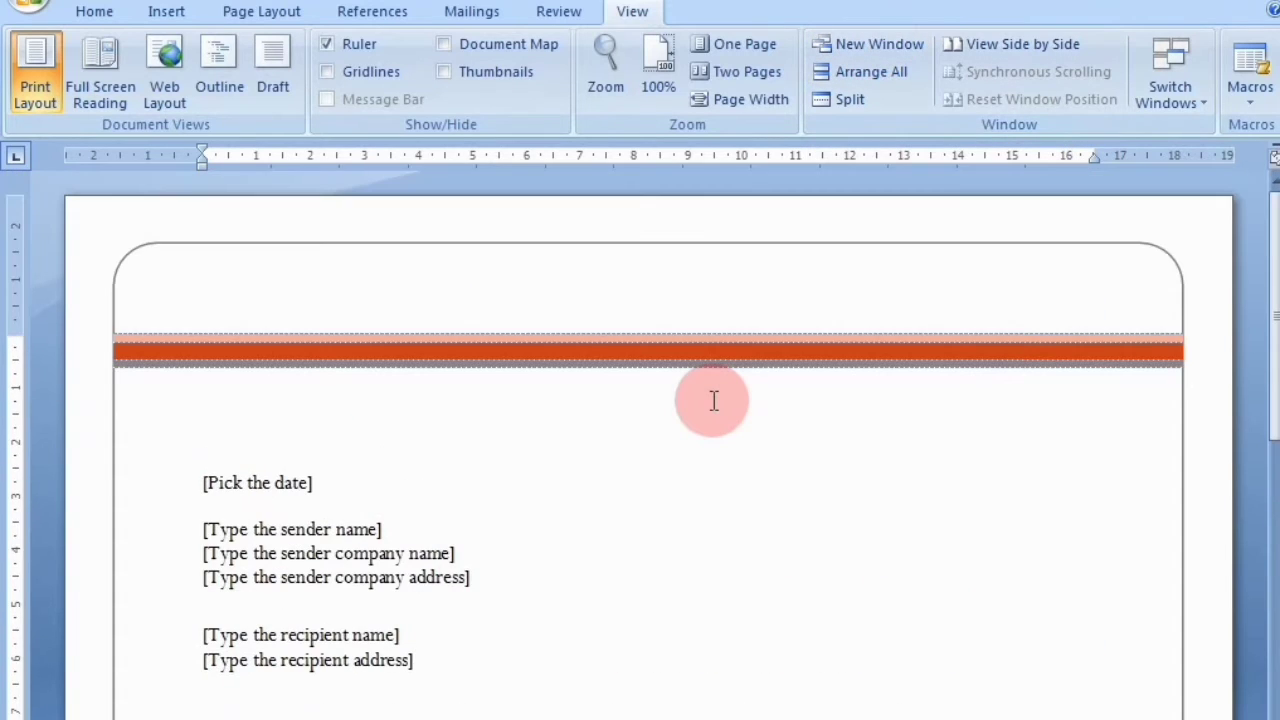
scroll(714, 400, "down", 5)
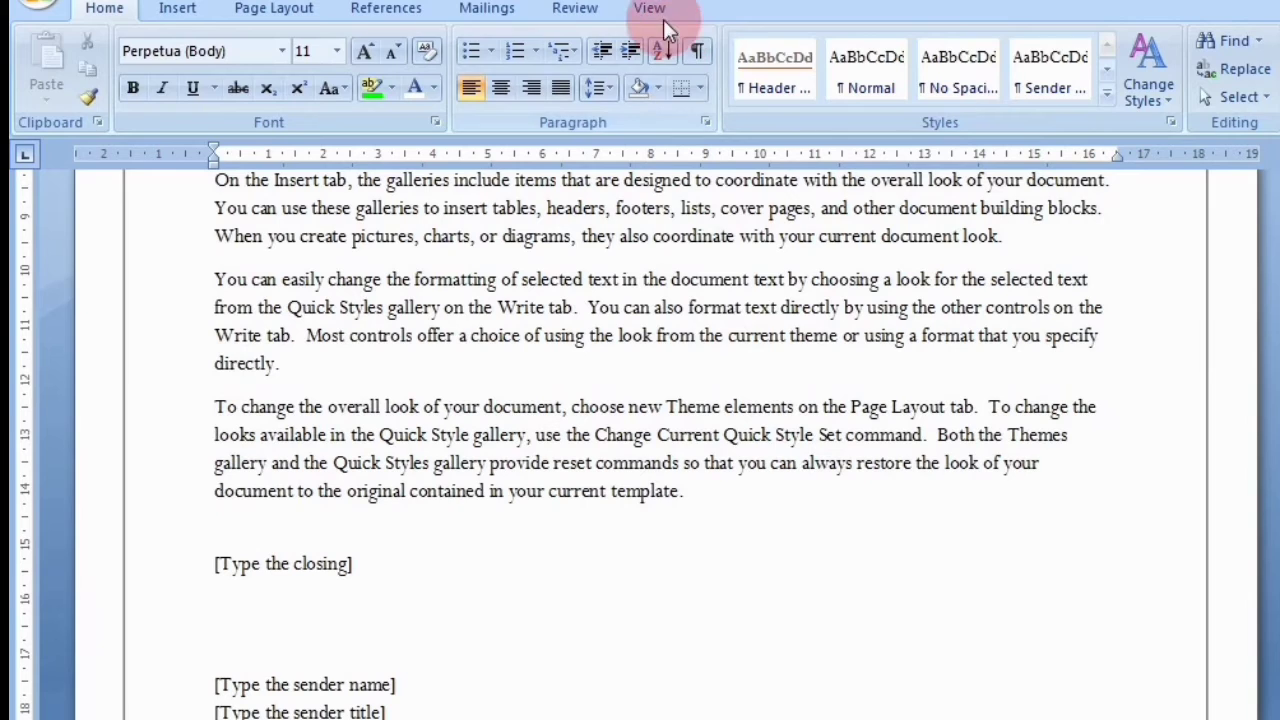
Bring the letter's other window to the front, deselect the body paragraphs, and scroll through it
left_click(658, 15)
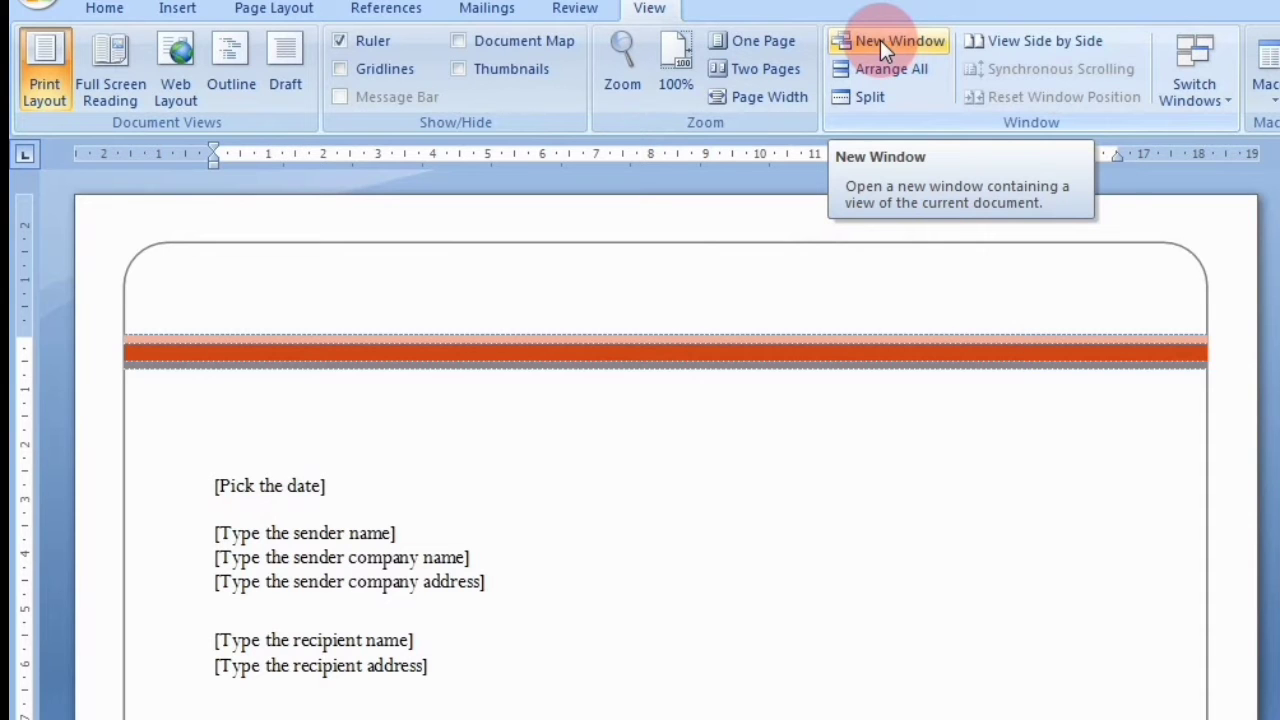
scroll(590, 585, "down", 5)
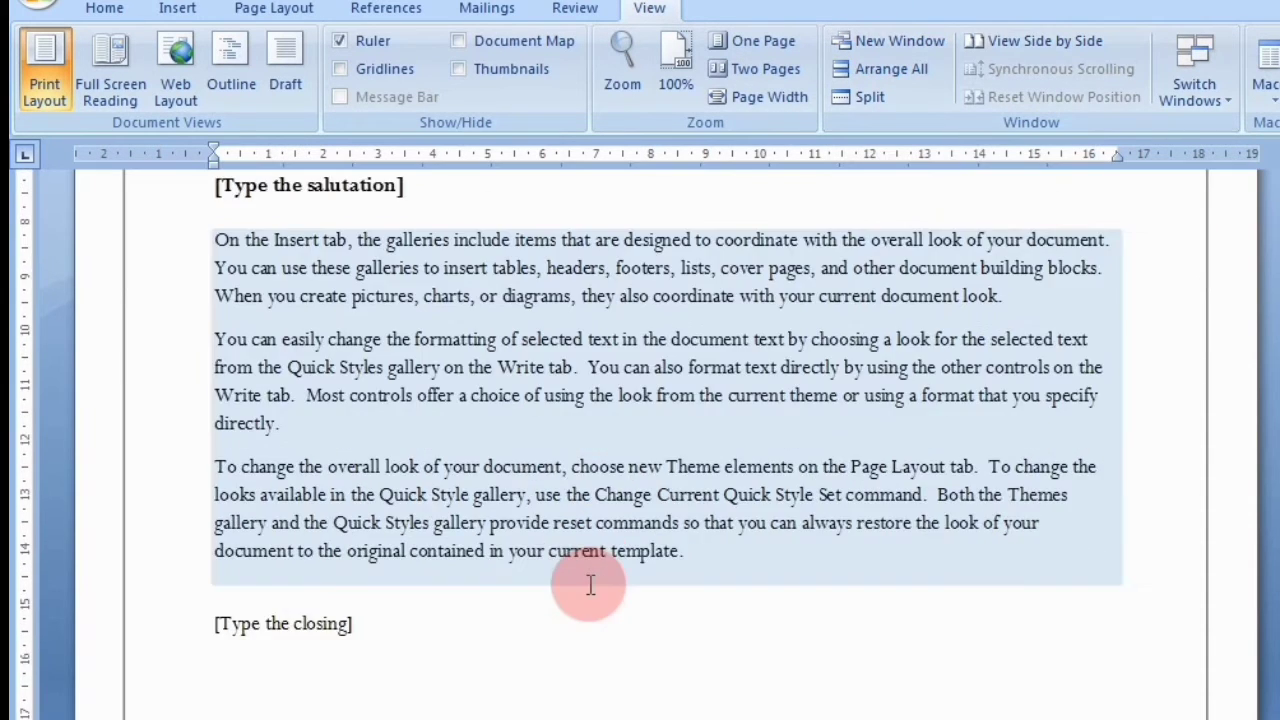
left_click(590, 585)
scroll(590, 585, "up", 8)
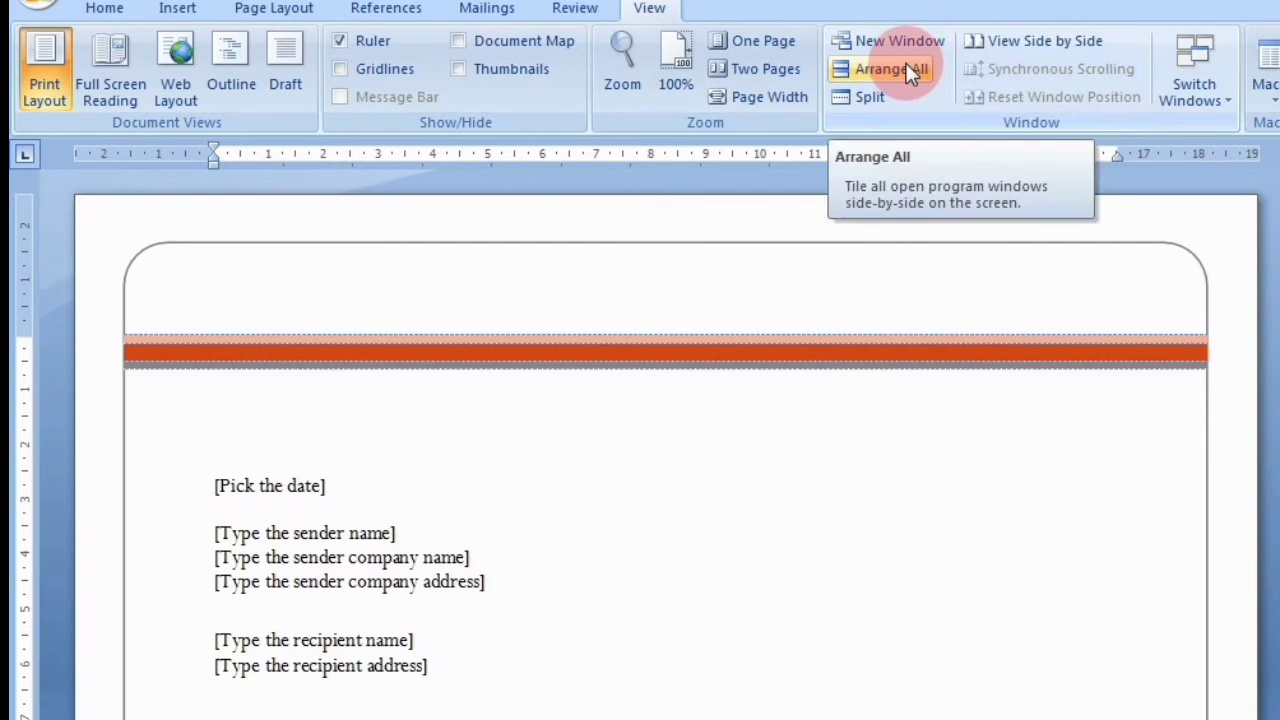
scroll(686, 386, "down", 5)
scroll(694, 480, "down", 4)
scroll(687, 481, "up", 5)
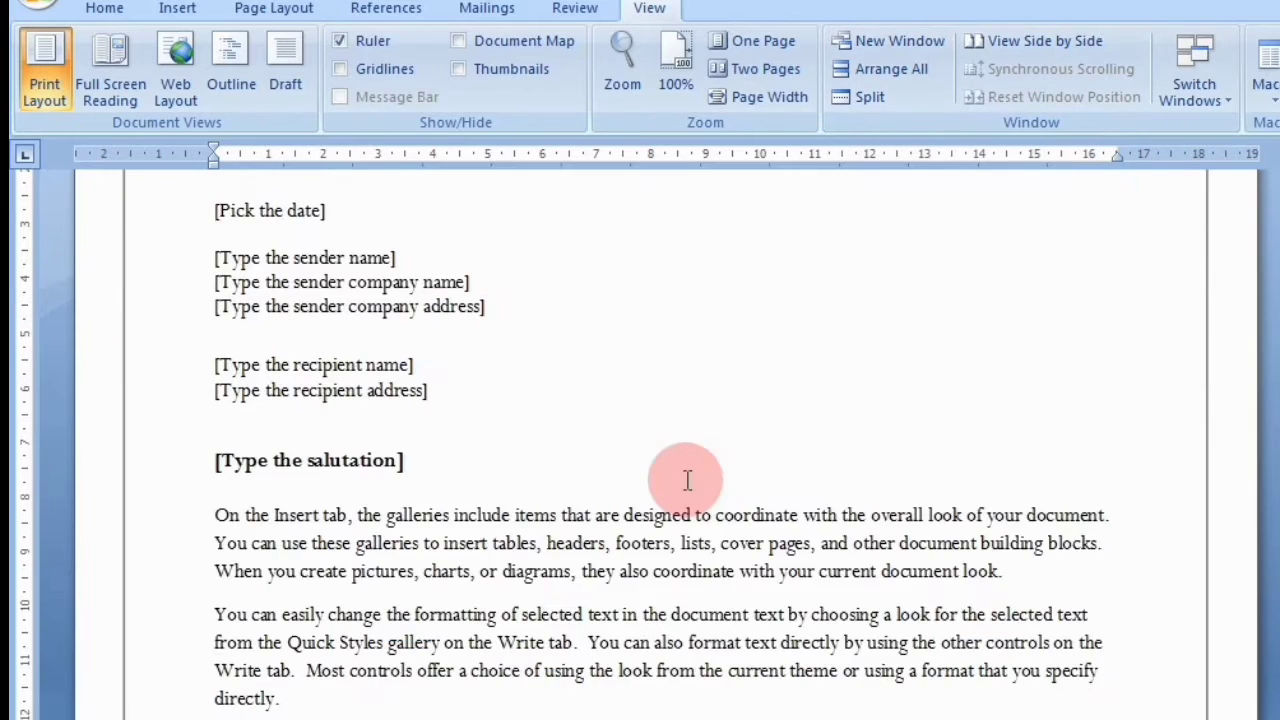
scroll(687, 481, "up", 4)
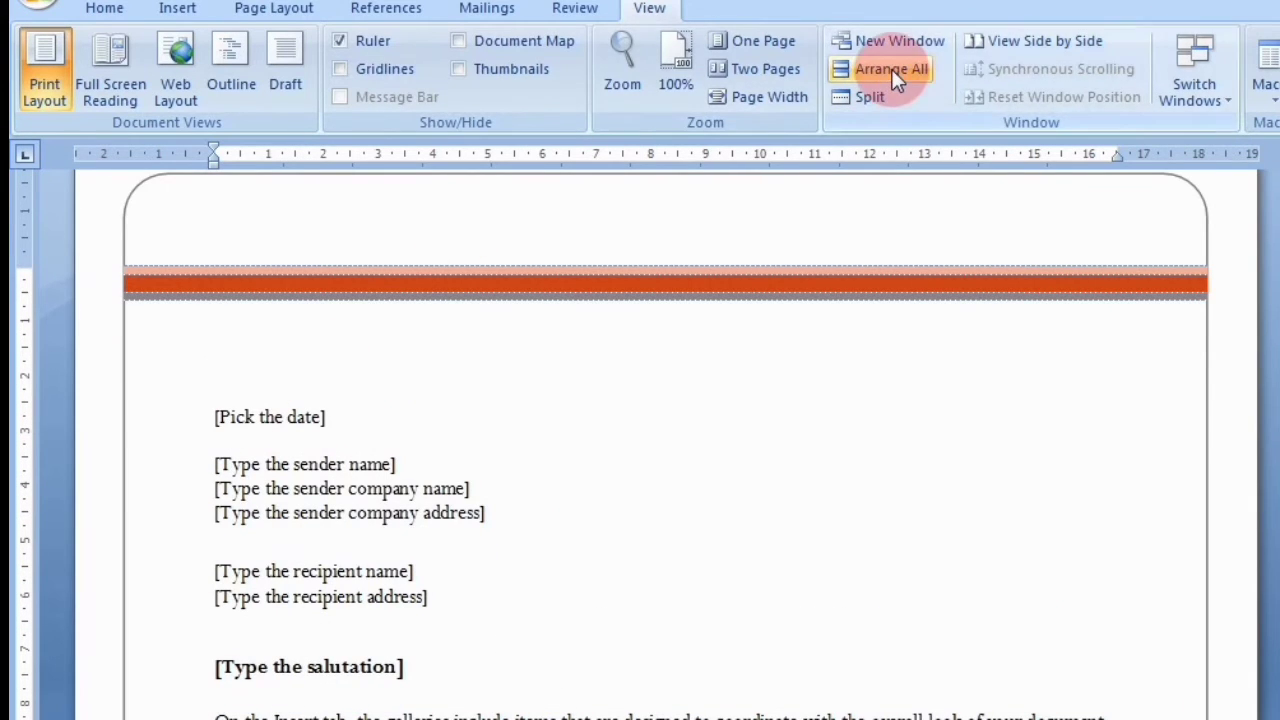
scroll(551, 486, "down", 5)
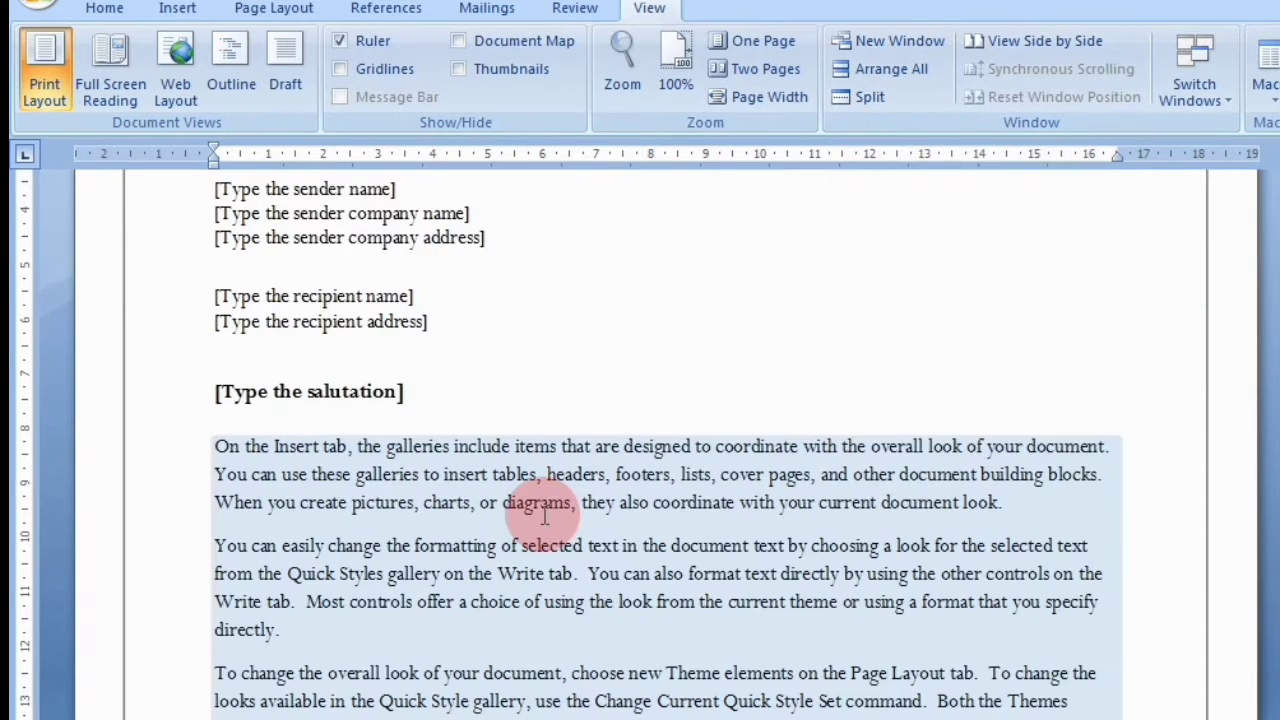
scroll(529, 500, "down", 4)
scroll(543, 515, "up", 10)
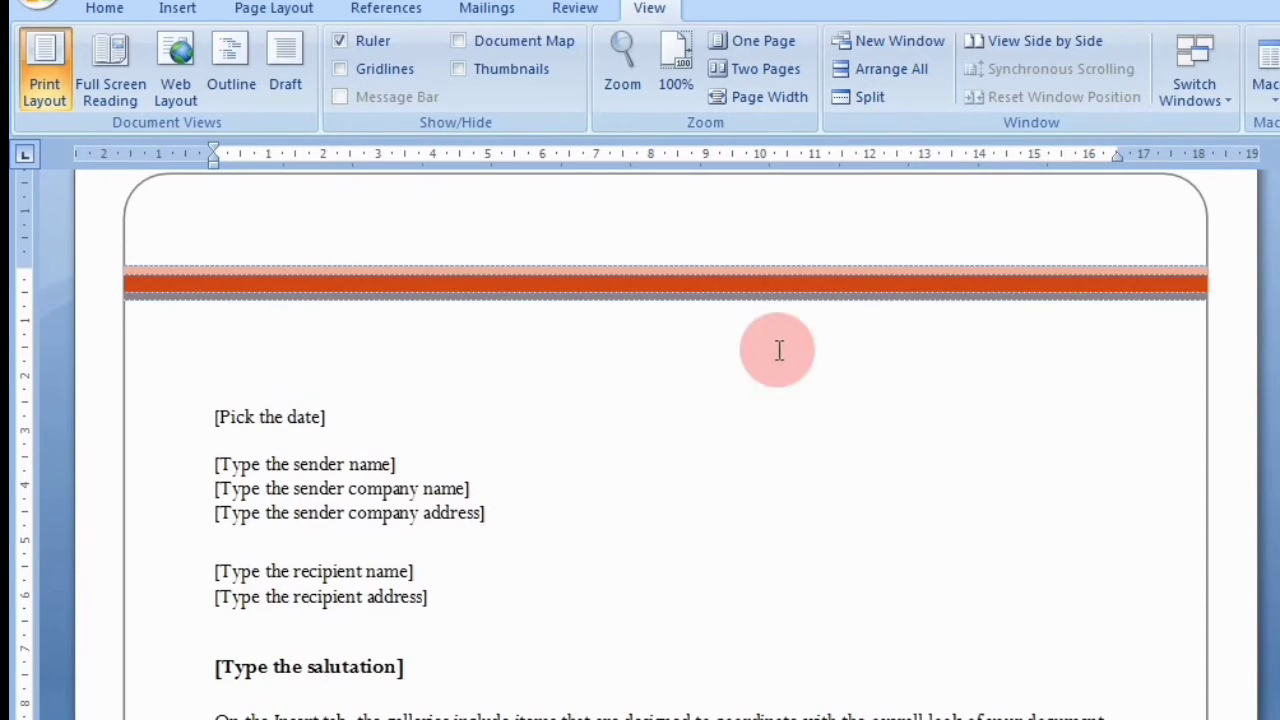
Arrange All to stack the two letter windows, then scroll through them
left_click(885, 68)
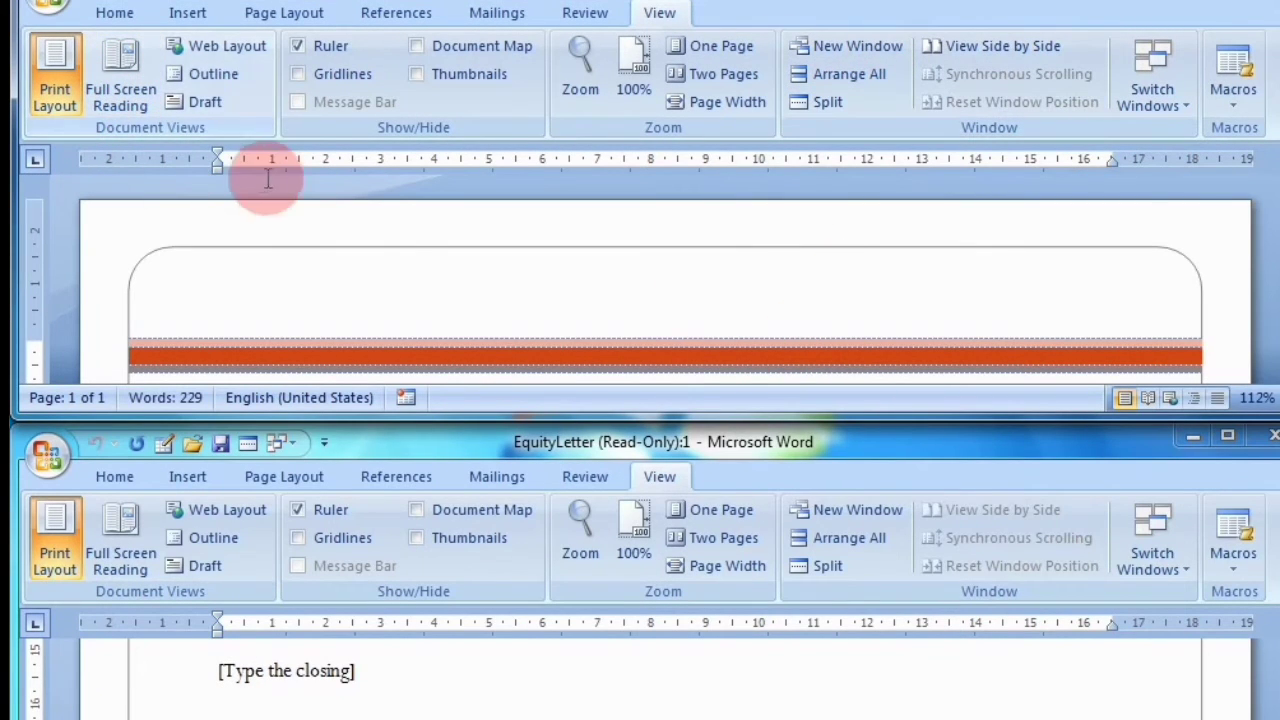
scroll(380, 230, "down", 3)
scroll(380, 230, "down", 4)
scroll(380, 230, "down", 2)
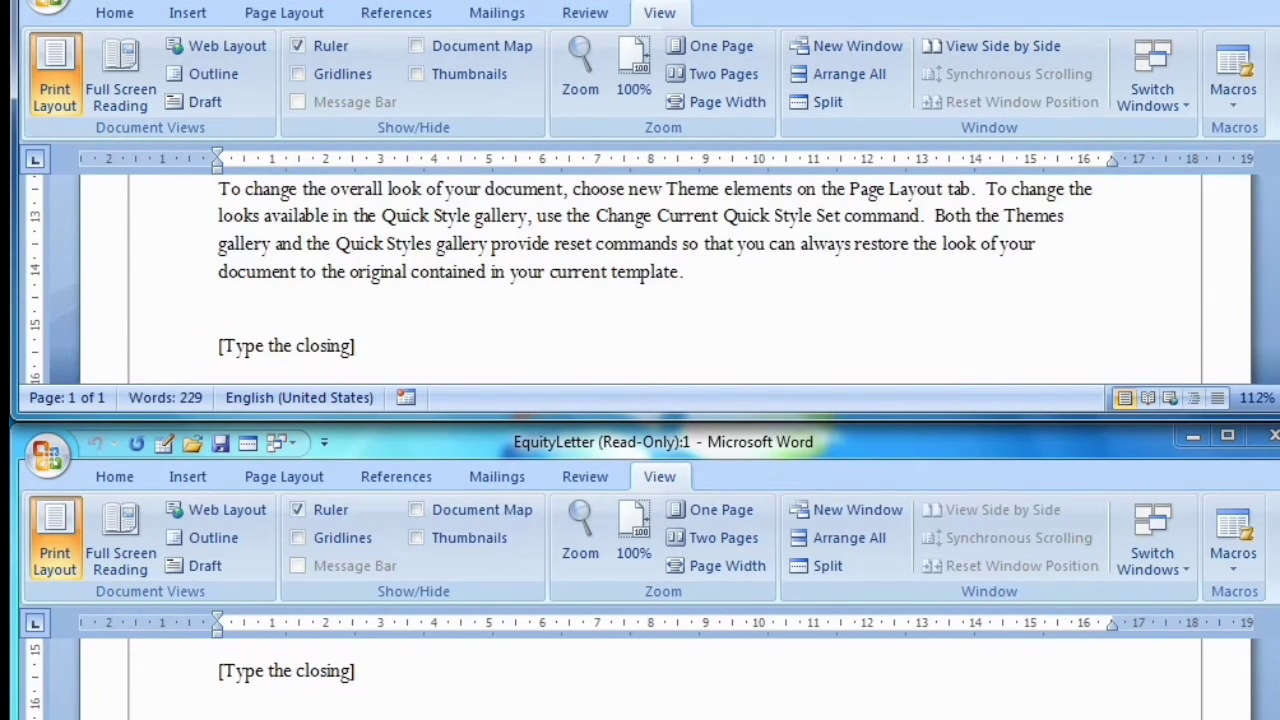
scroll(745, 715, "down", 3)
scroll(745, 715, "down", 2)
scroll(745, 715, "up", 2)
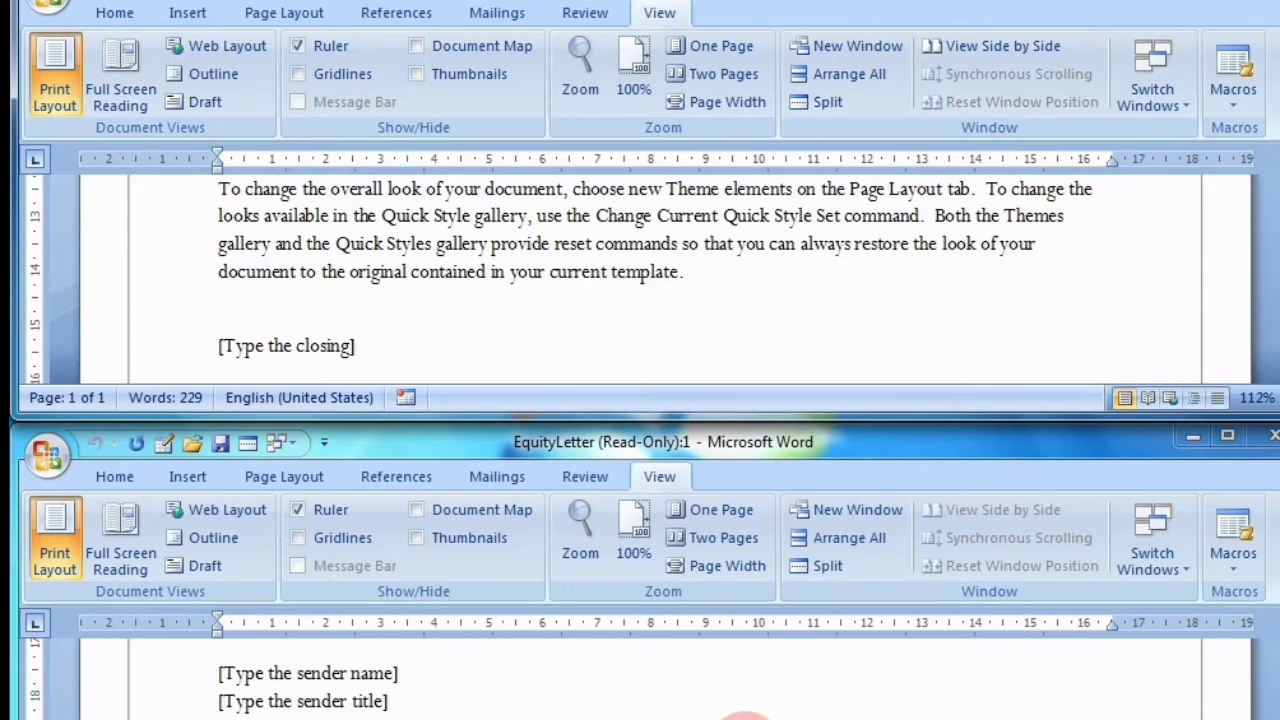
scroll(745, 715, "up", 5)
scroll(745, 712, "up", 3)
scroll(745, 712, "up", 3)
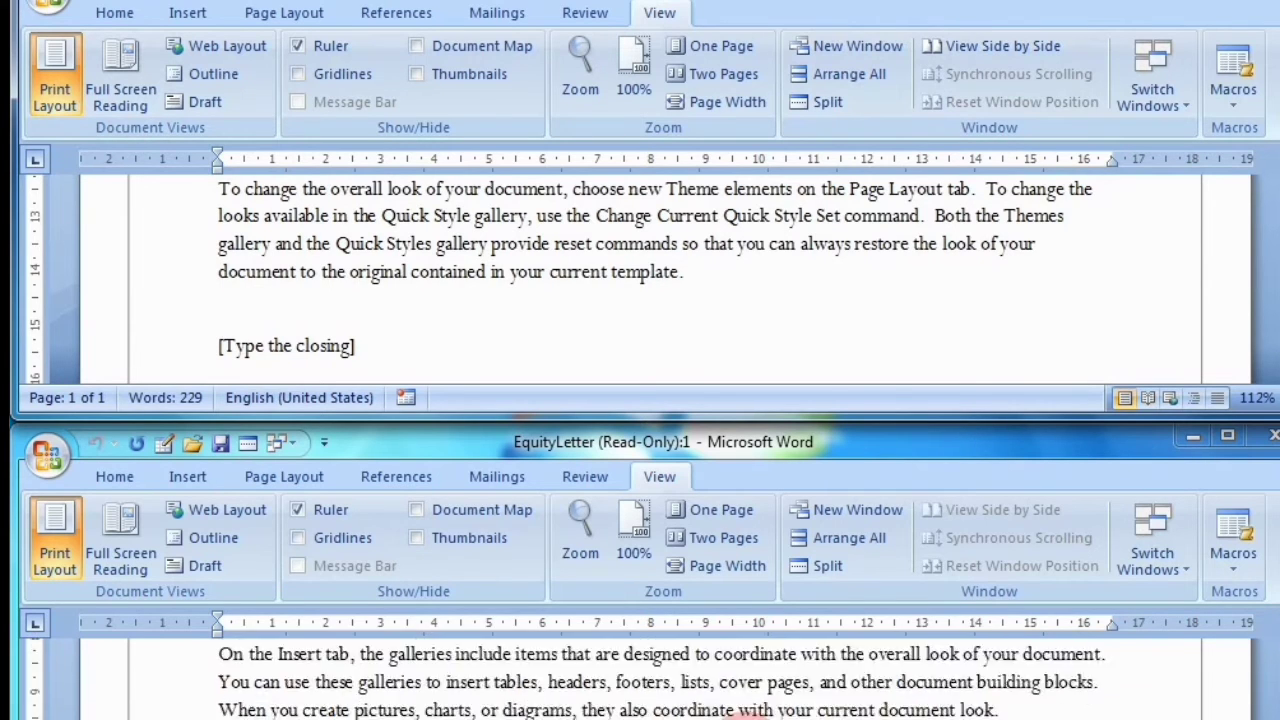
scroll(745, 712, "up", 5)
scroll(745, 712, "up", 2)
scroll(745, 715, "up", 2)
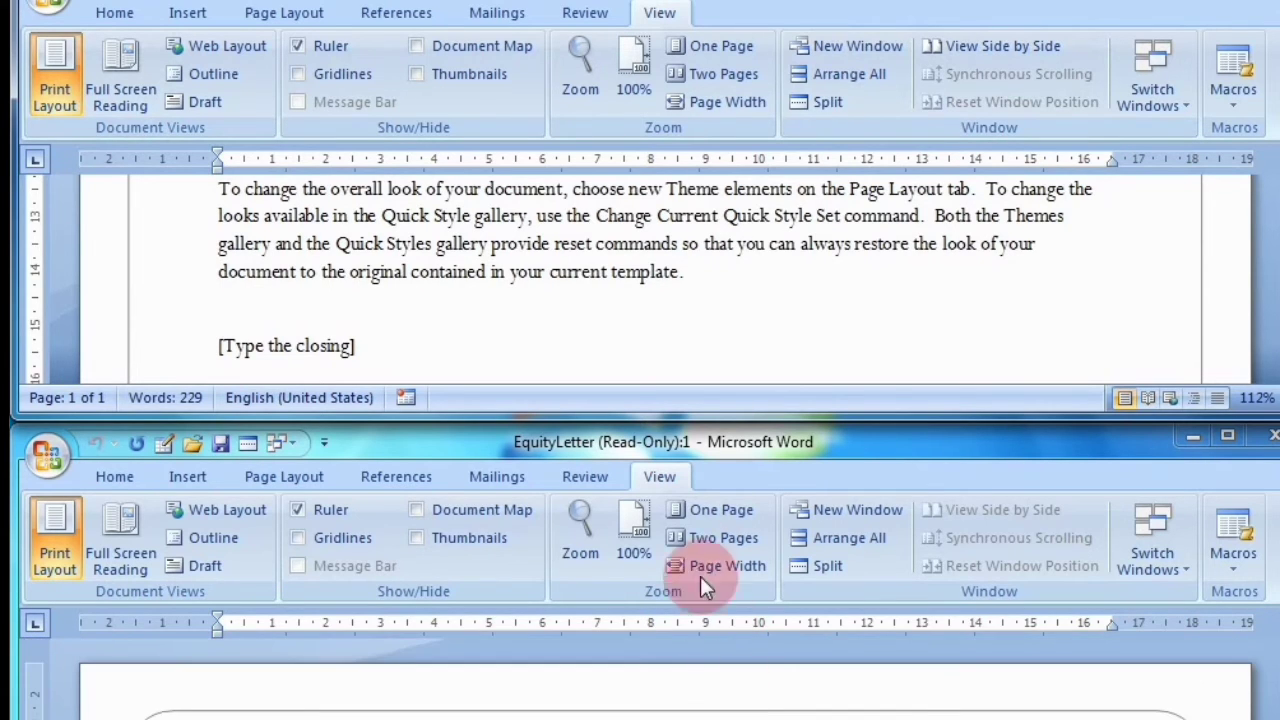
Activate the top window, scroll it, then close the lower read-only letter window
left_click(686, 334)
scroll(690, 320, "down", 1)
scroll(692, 318, "up", 3)
scroll(692, 318, "down", 4)
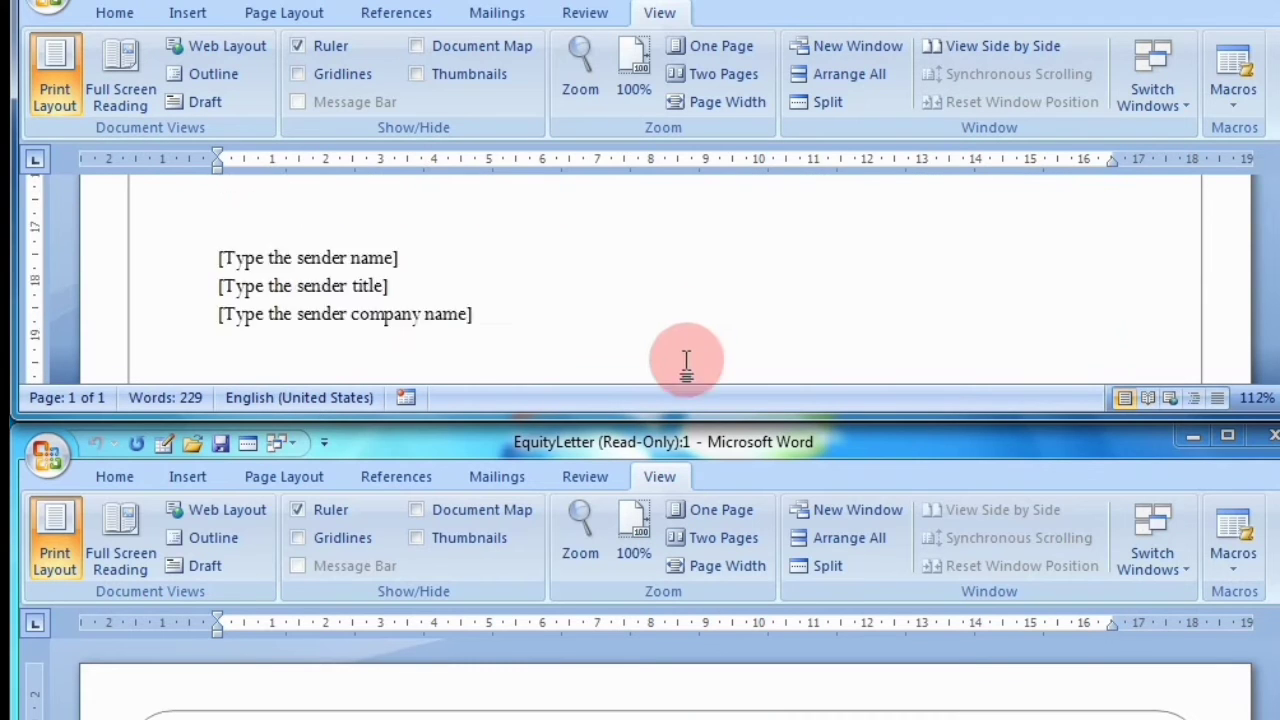
scroll(686, 357, "down", 2)
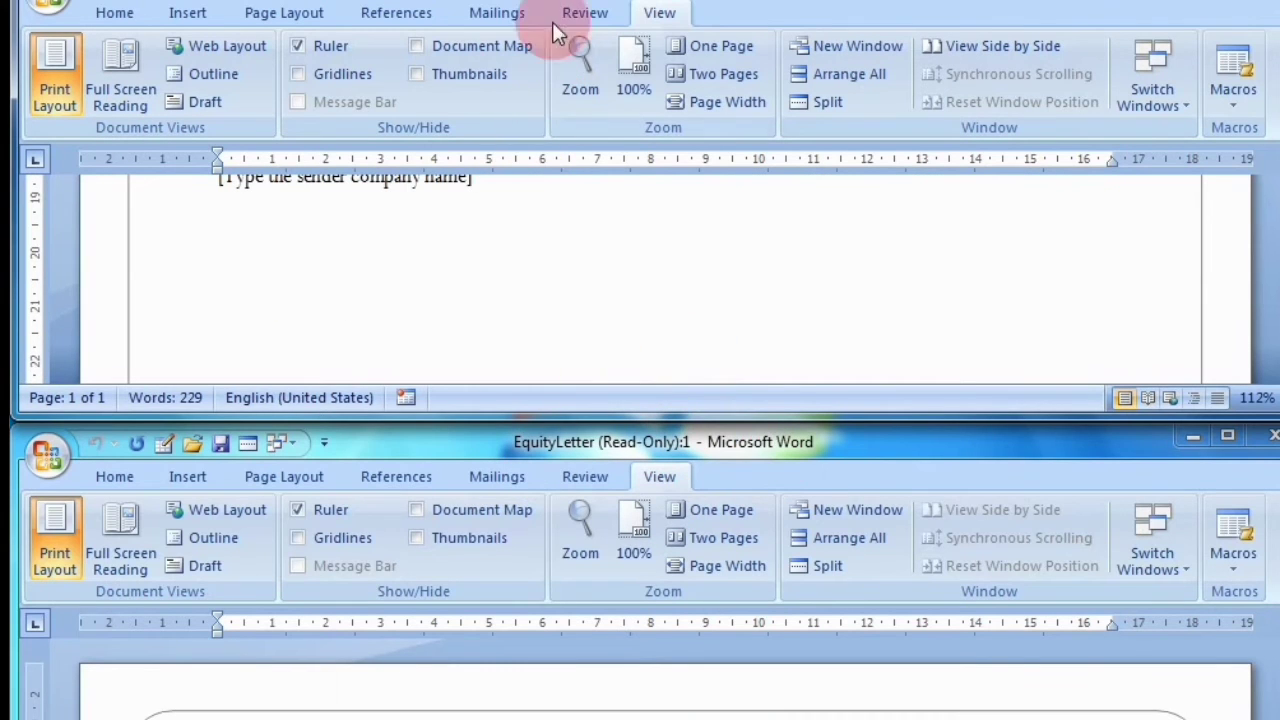
scroll(612, 270, "up", 10)
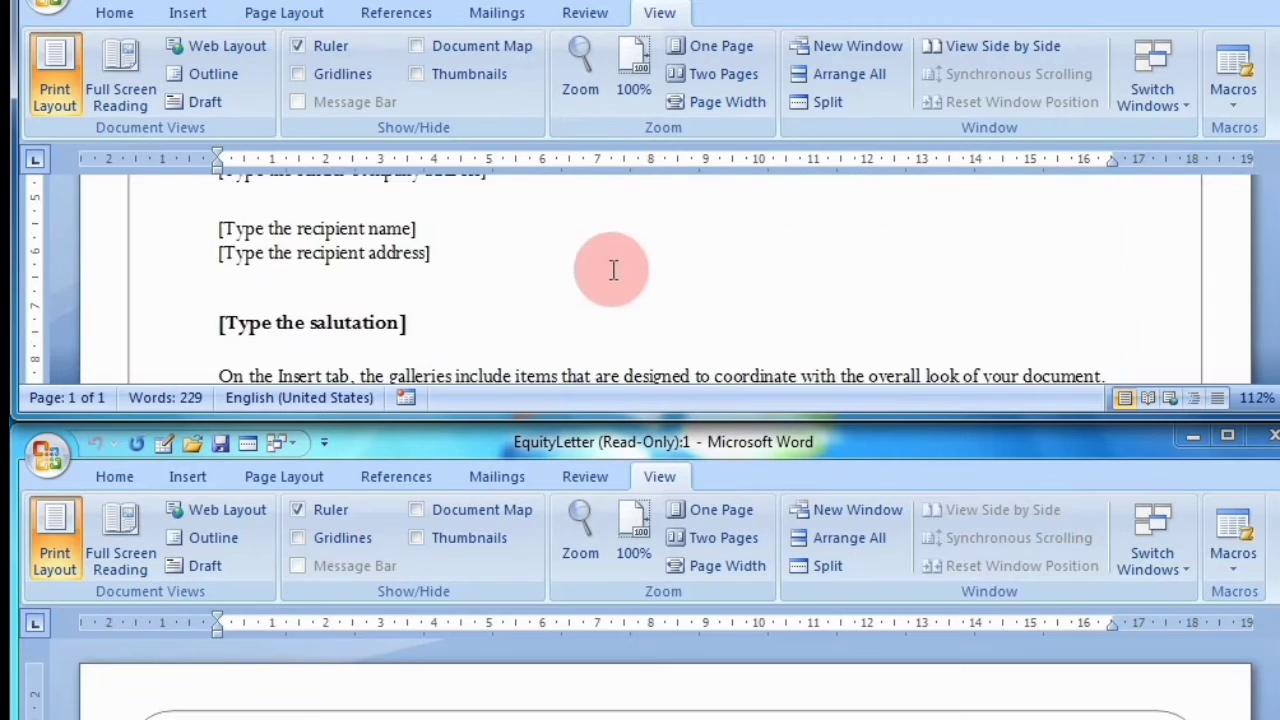
scroll(610, 272, "up", 5)
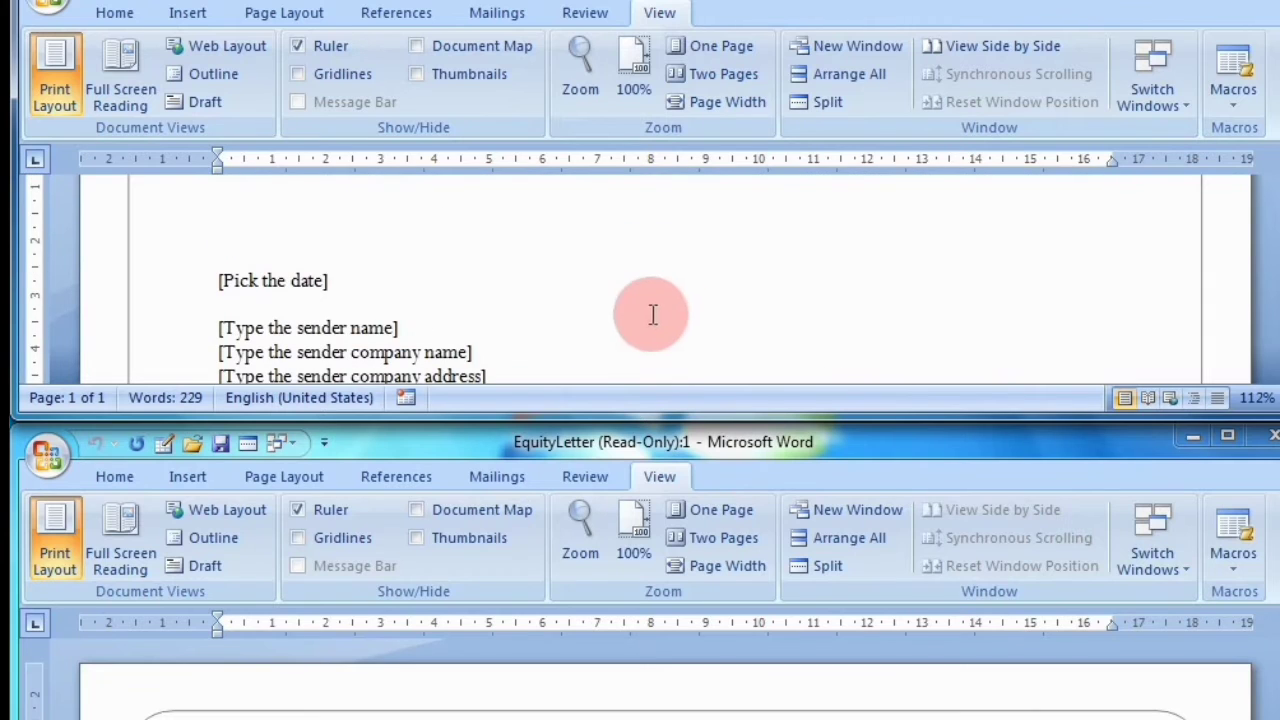
left_click(1272, 436)
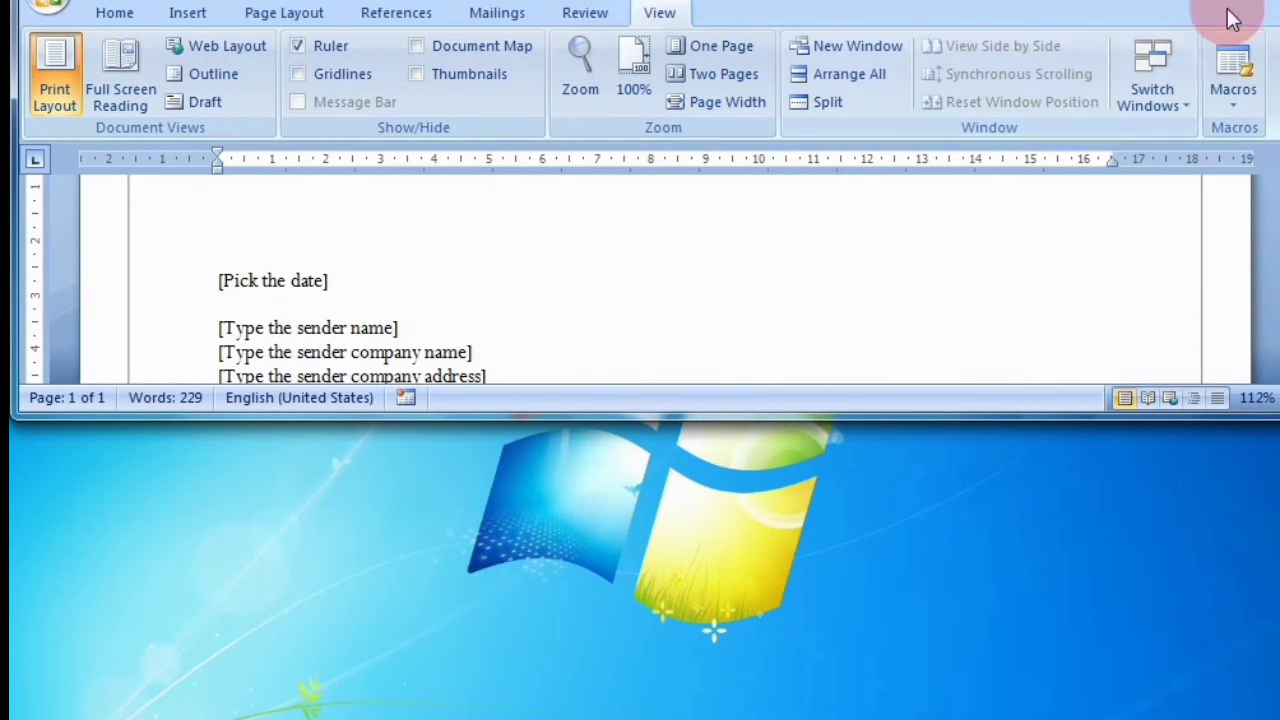
Maximize the remaining letter window and scroll down toward the closing
left_click(1225, 6)
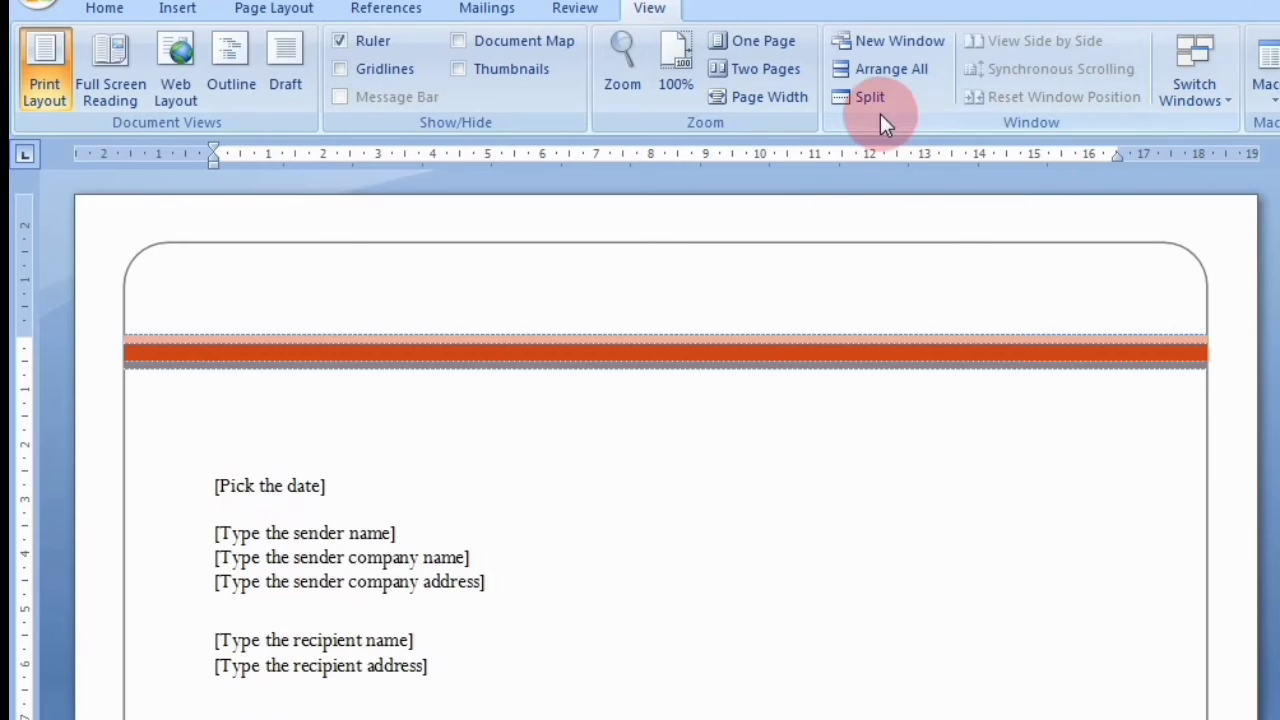
scroll(846, 309, "down", 4)
scroll(845, 312, "down", 4)
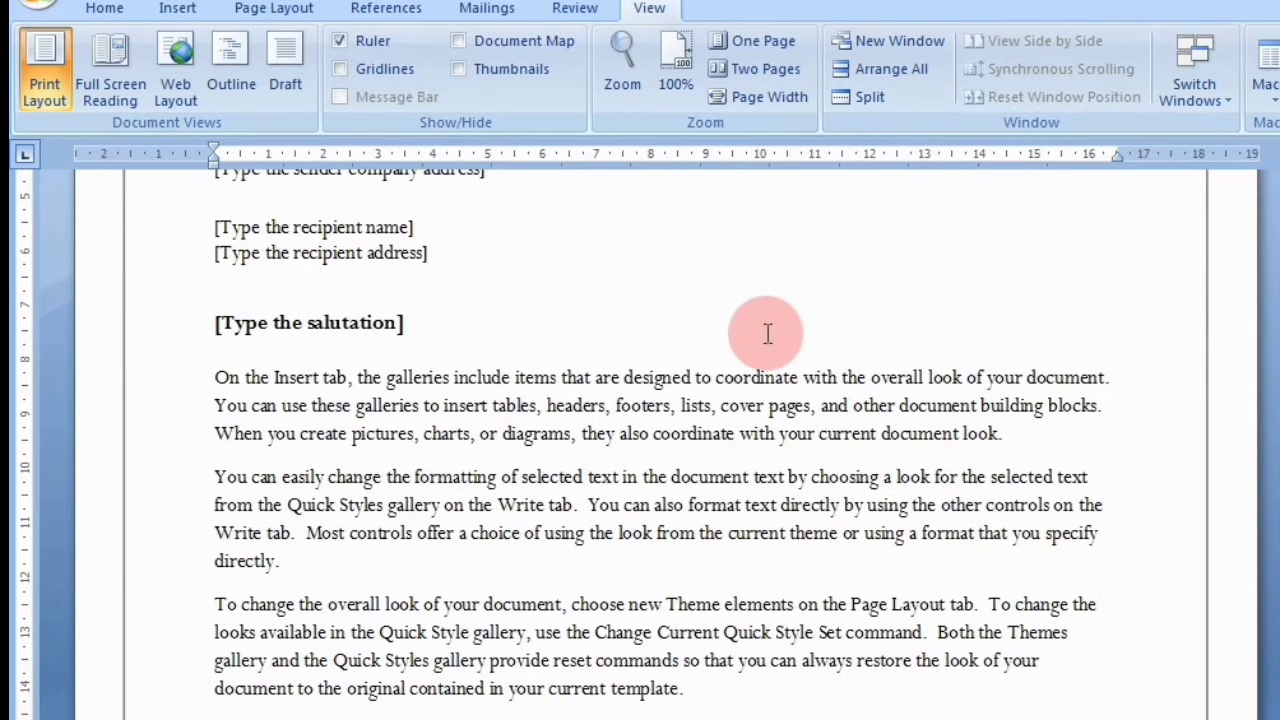
scroll(766, 334, "down", 3)
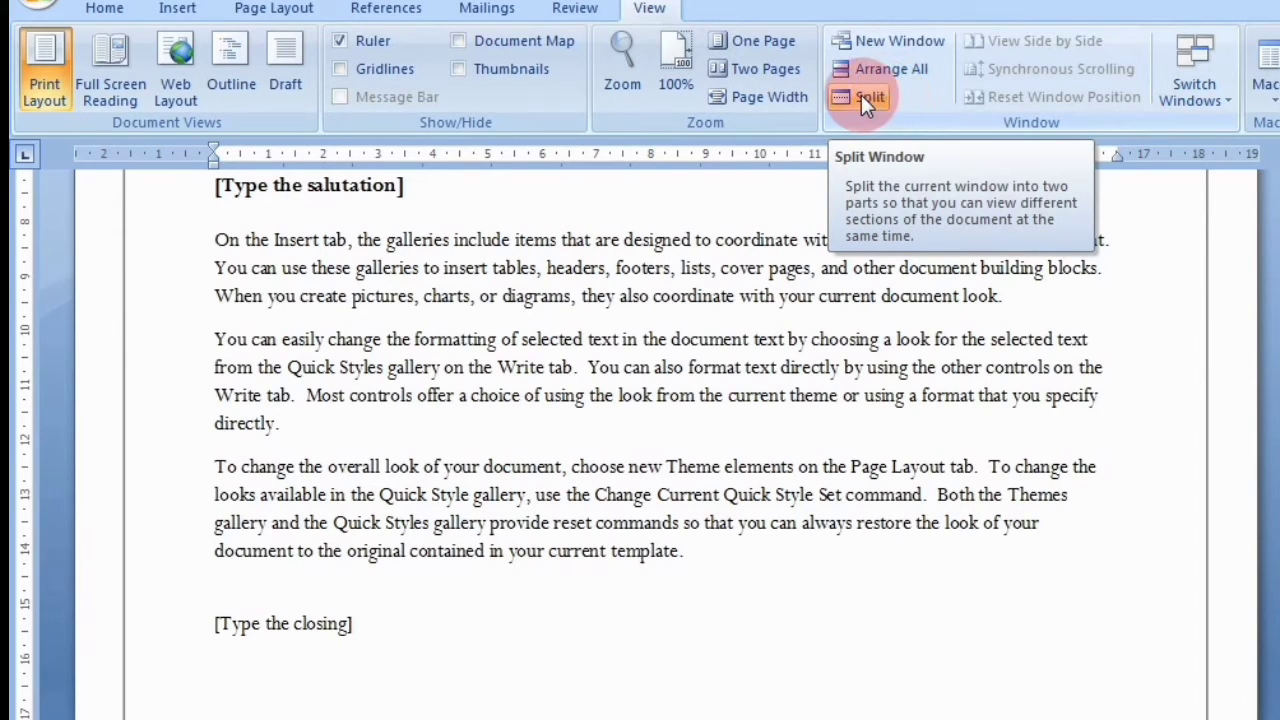
Split the window into two panes with the divider just above [Type the closing]
left_click(861, 95)
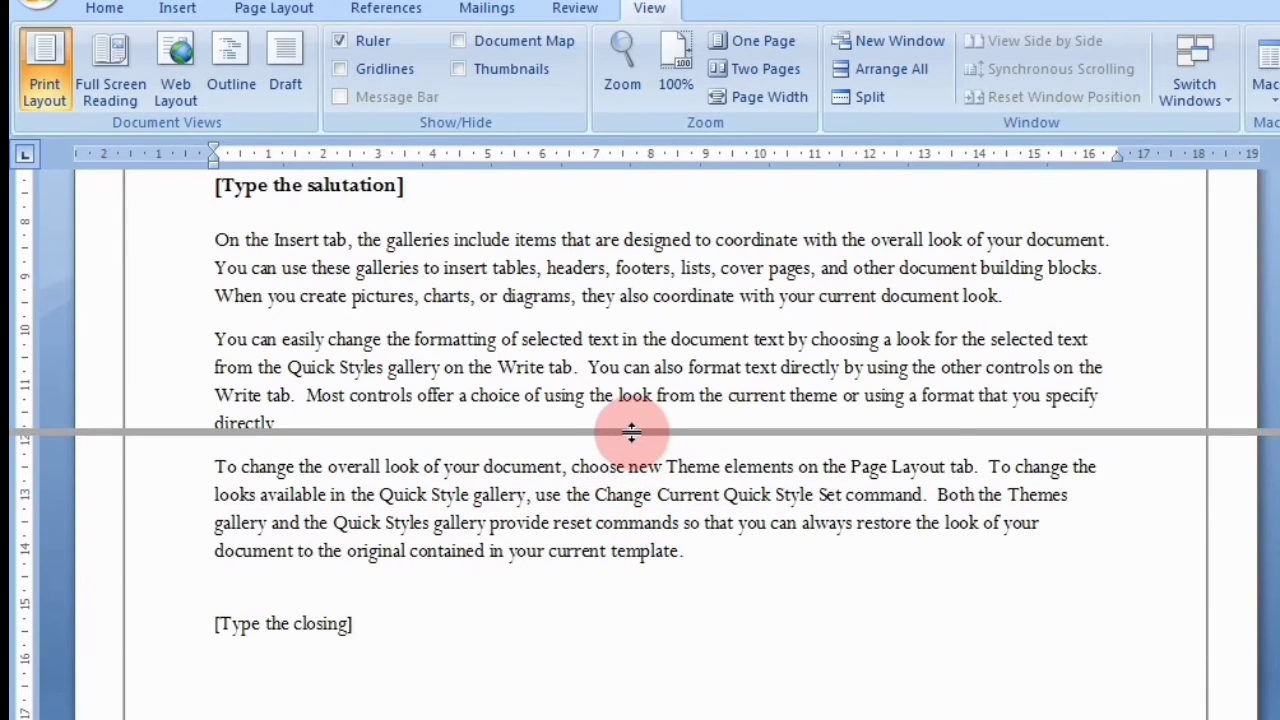
left_click(630, 432)
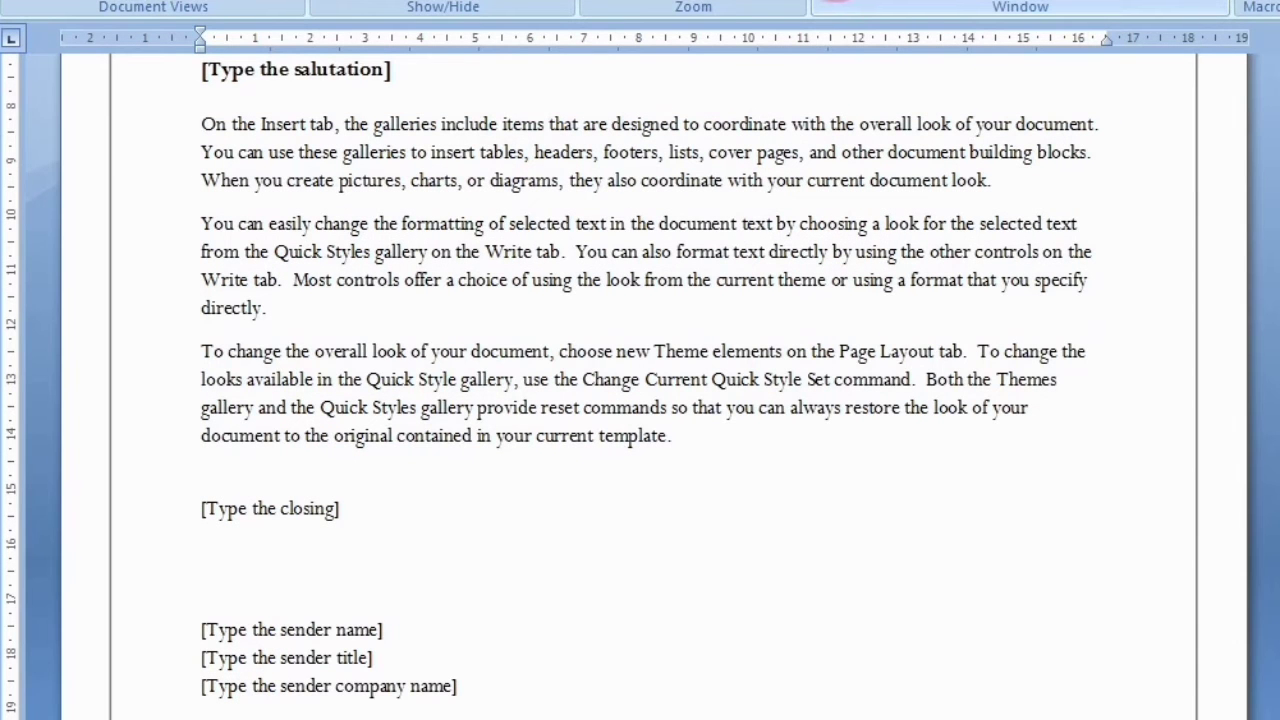
left_click(835, 3)
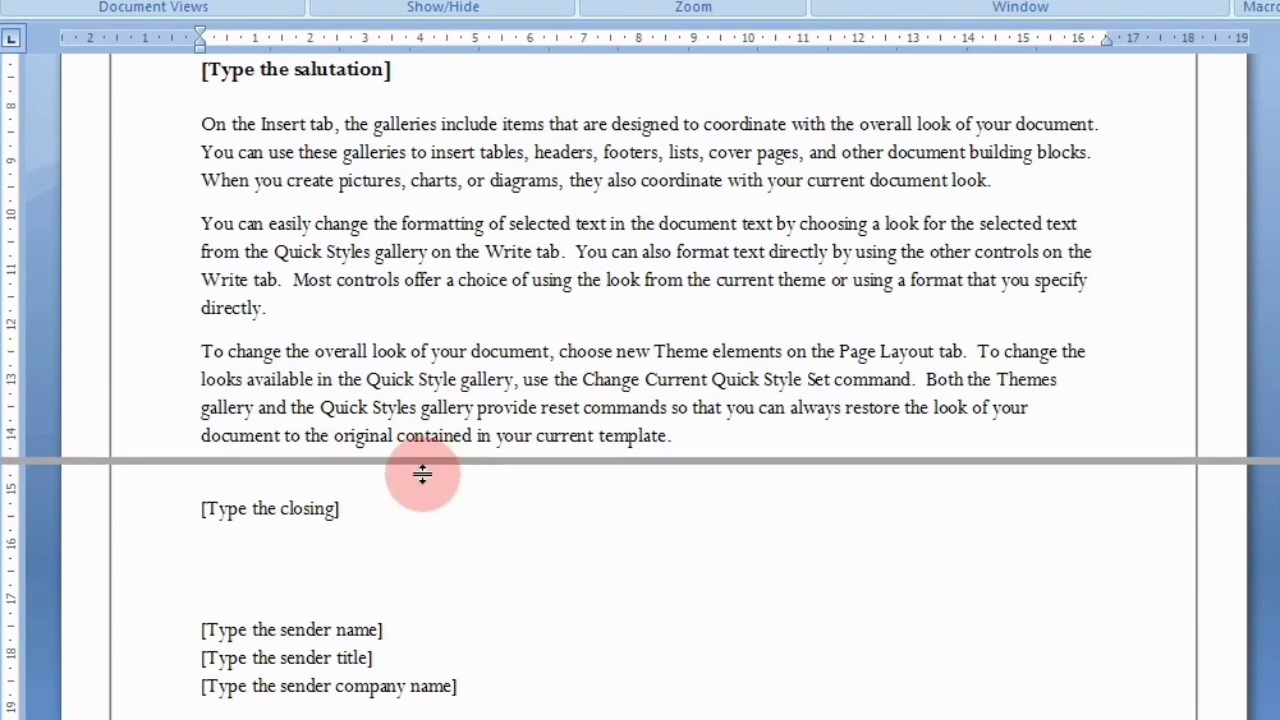
Place the split divider just above the letter's closing line
left_click(421, 473)
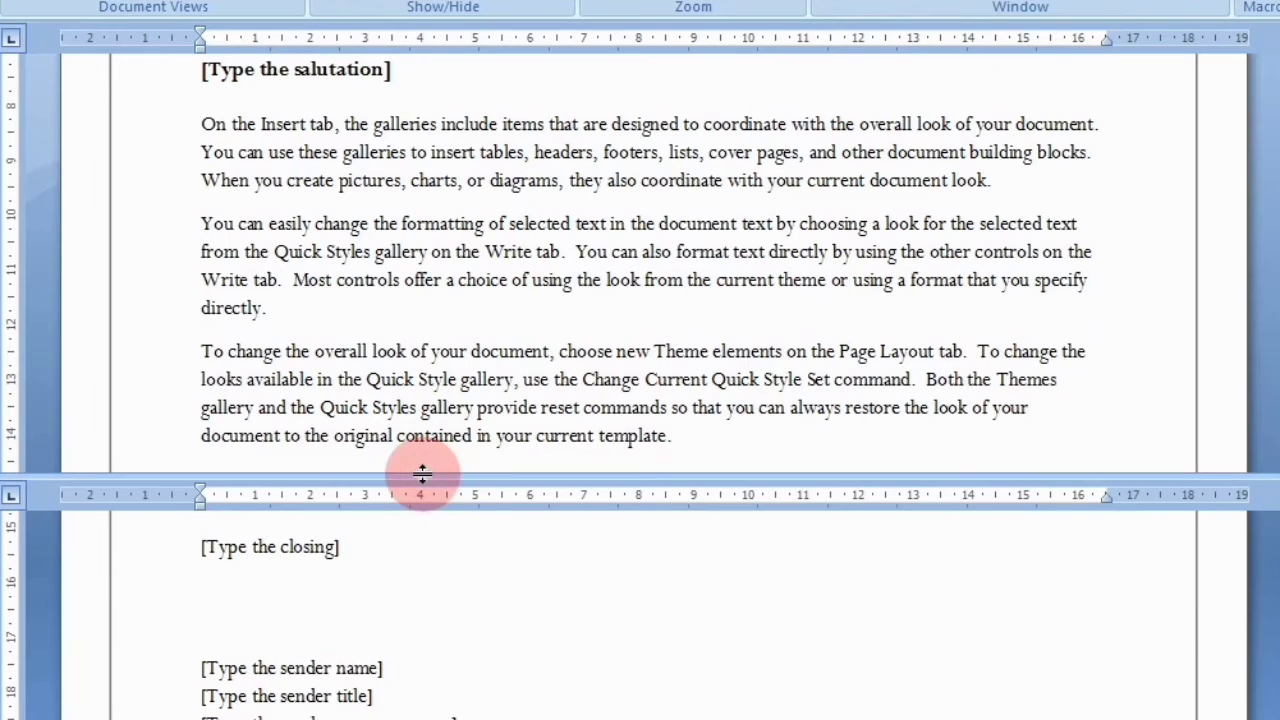
scroll(502, 560, "down", 3)
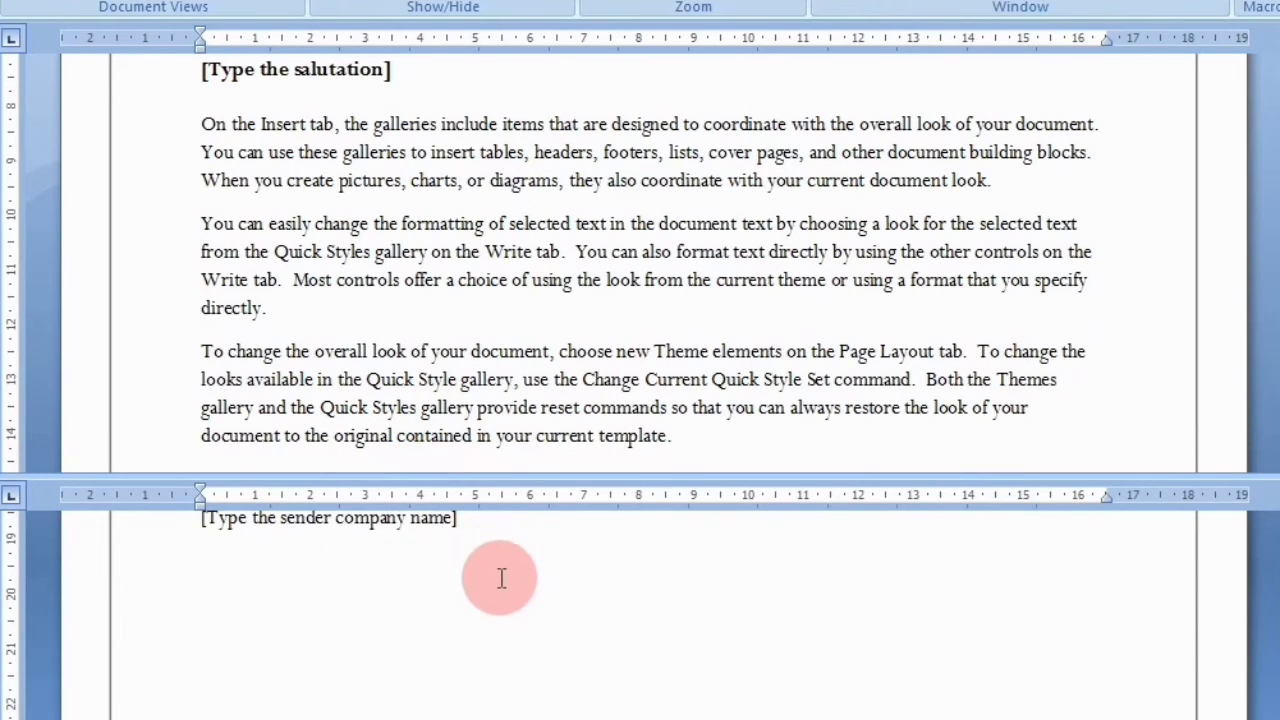
scroll(502, 575, "down", 2)
scroll(502, 580, "down", 3)
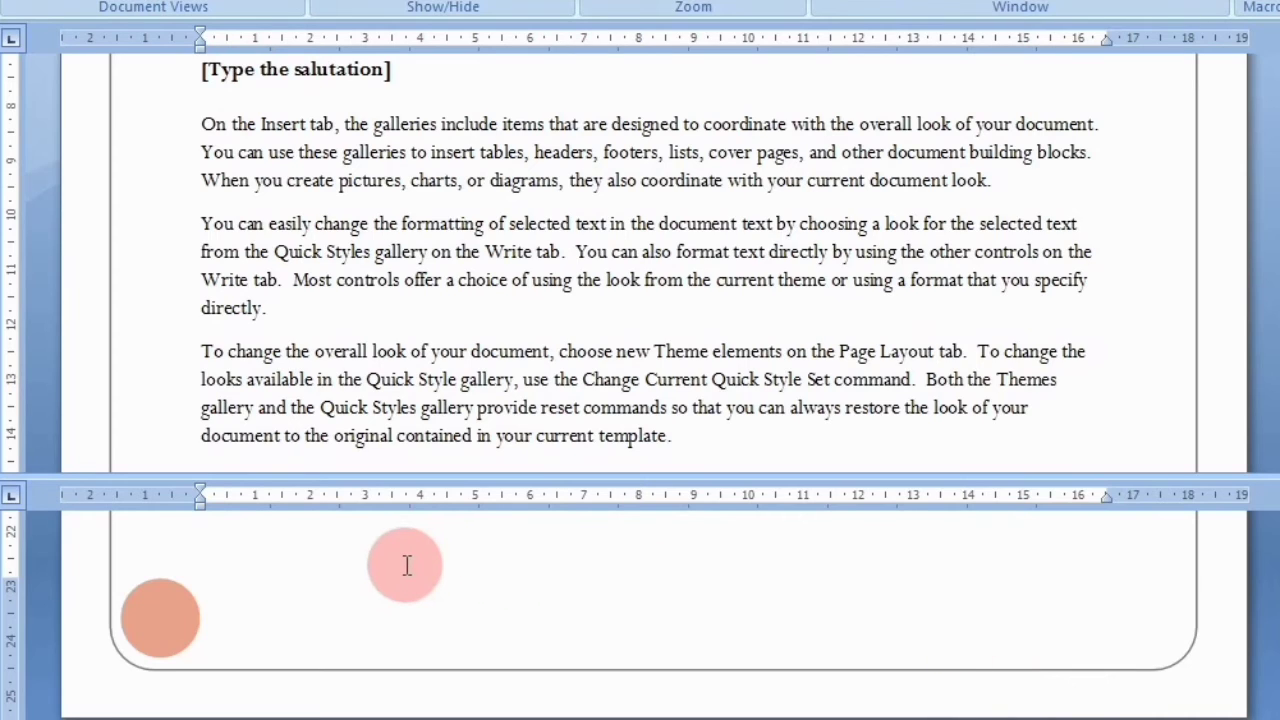
scroll(407, 565, "up", 3)
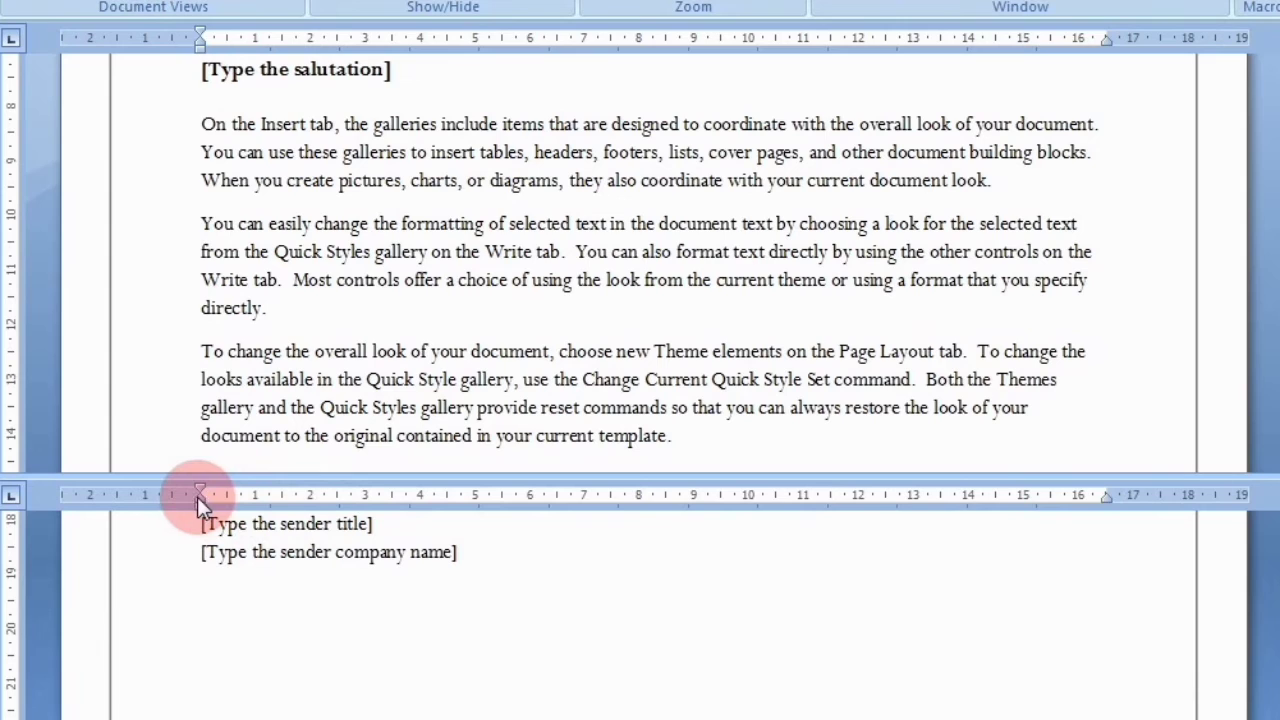
Shift the hanging indent slightly right and pull the right indent marker in on the lower ruler
left_click_drag(197, 497, 229, 504)
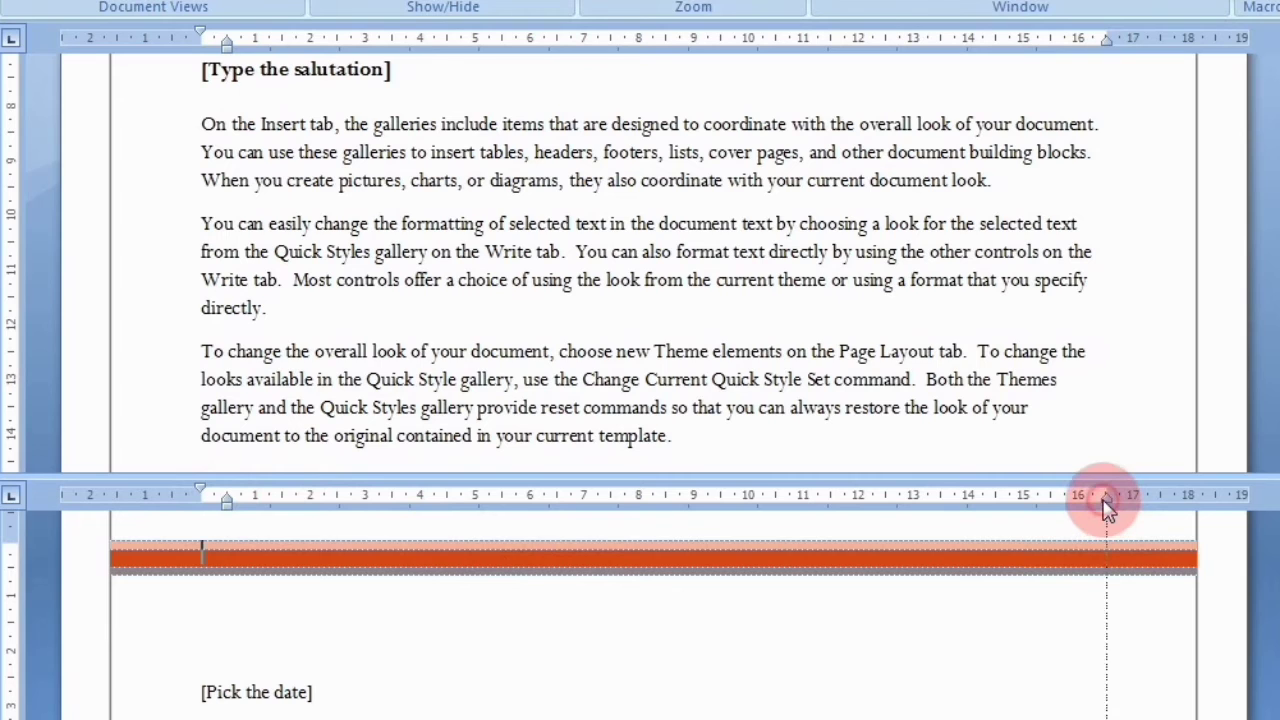
left_click_drag(1088, 507, 1078, 498)
scroll(986, 630, "down", 2)
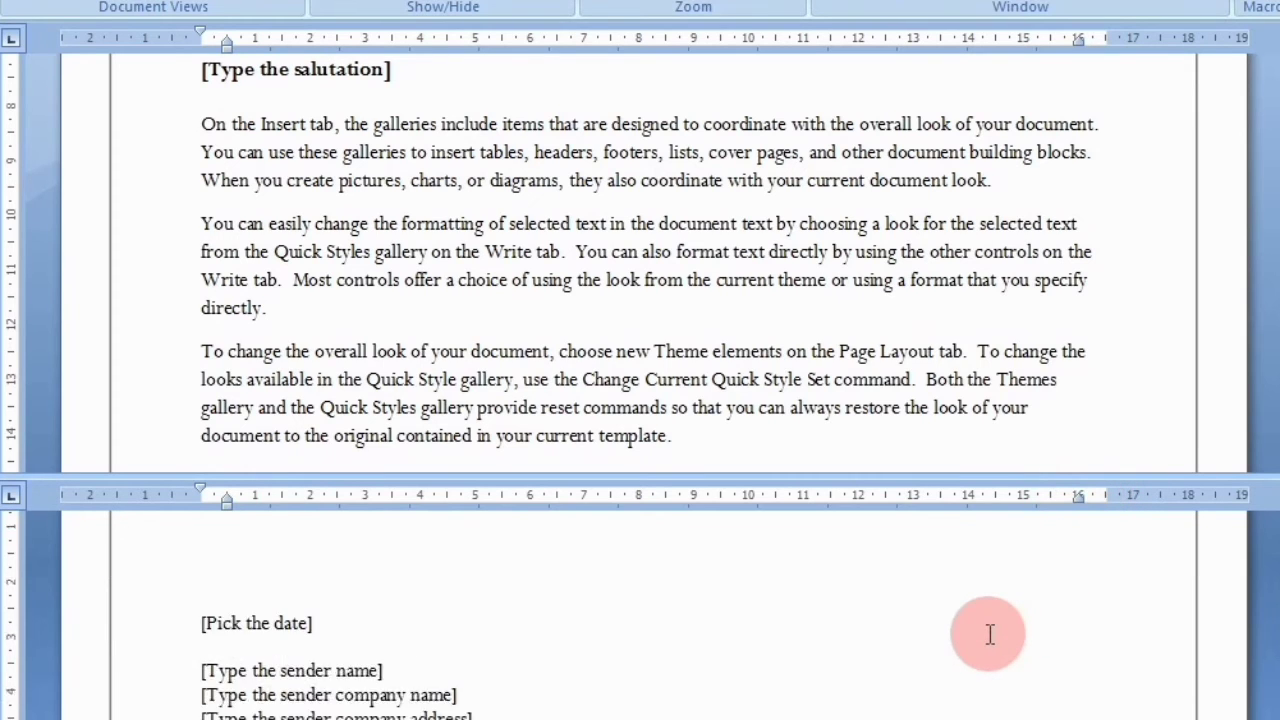
scroll(988, 634, "down", 3)
scroll(988, 634, "down", 2)
scroll(988, 634, "down", 3)
scroll(988, 634, "down", 5)
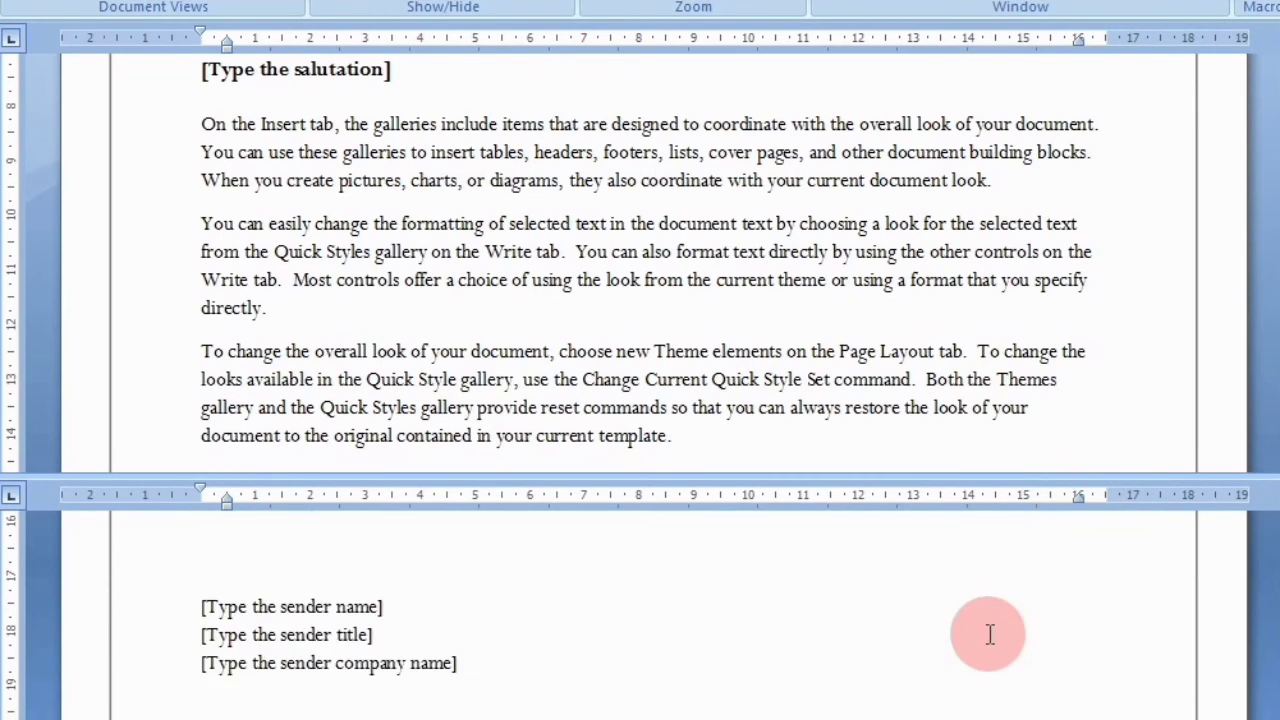
scroll(988, 634, "down", 1)
scroll(988, 634, "up", 2)
scroll(988, 634, "up", 2)
scroll(988, 634, "up", 5)
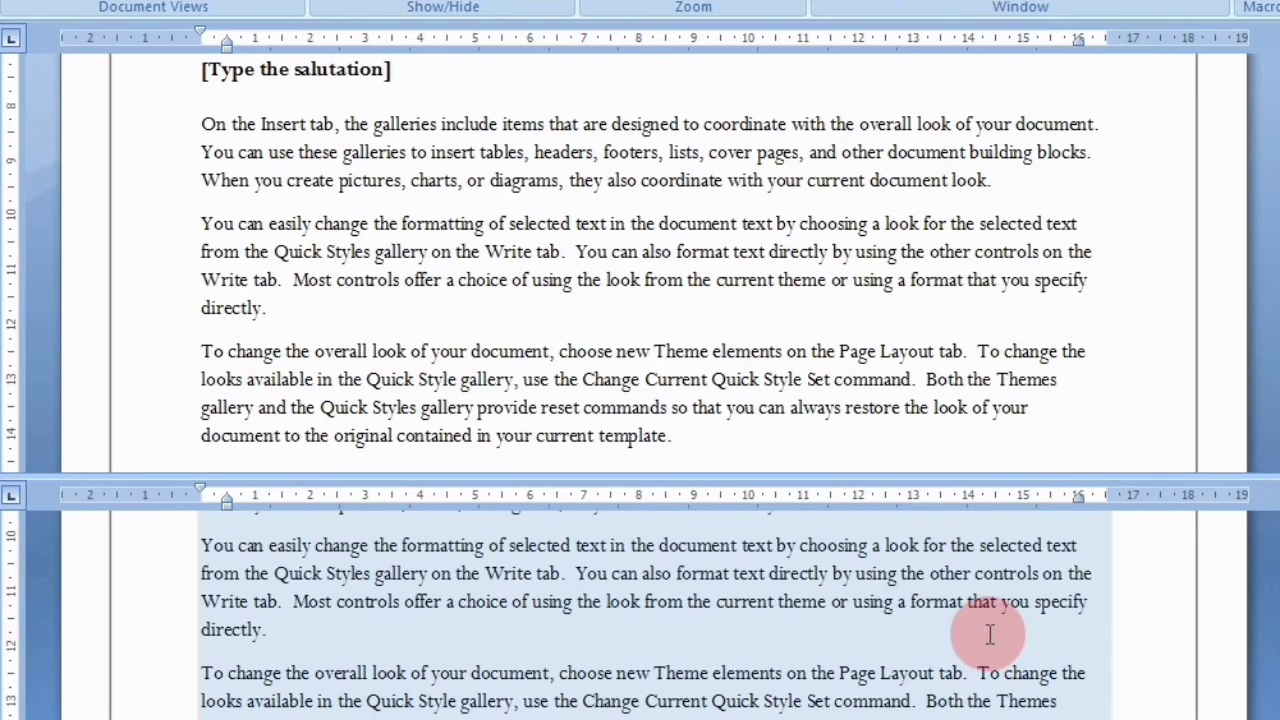
scroll(988, 634, "up", 10)
scroll(988, 634, "up", 3)
scroll(988, 634, "up", 1)
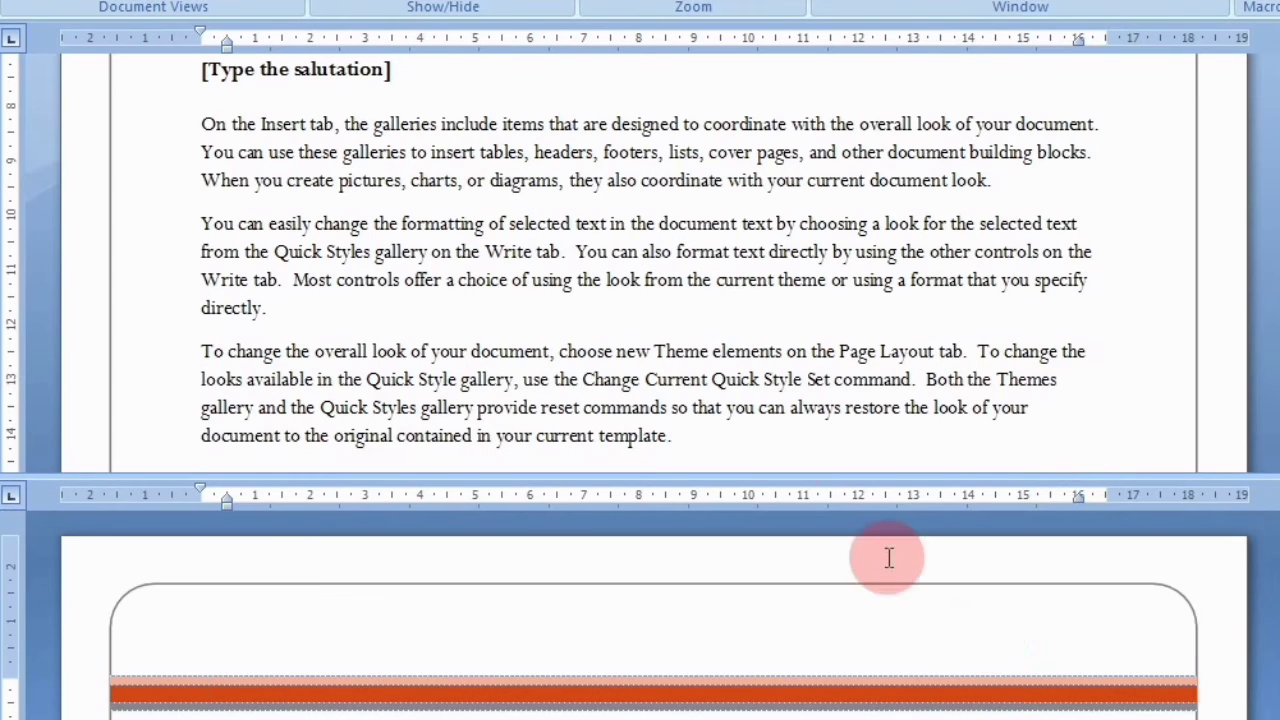
scroll(700, 557, "down", 1)
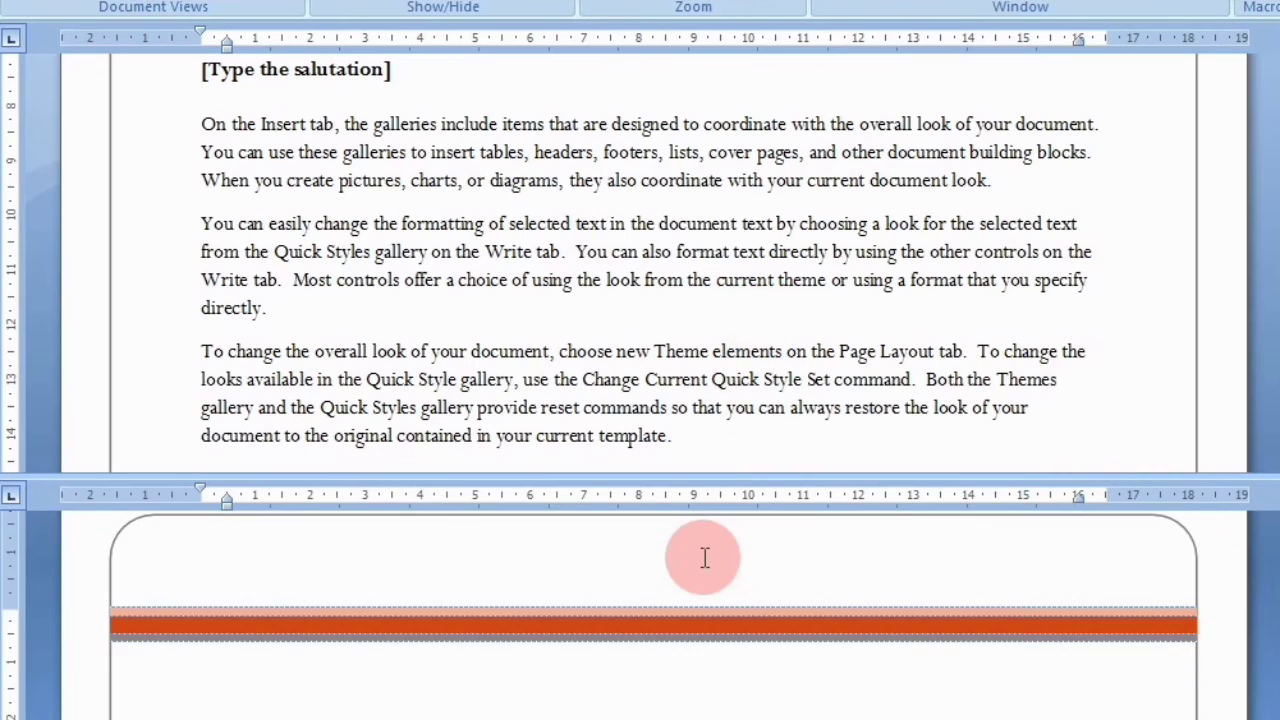
scroll(700, 557, "down", 2)
scroll(700, 557, "down", 1)
scroll(700, 557, "down", 4)
Select all the letter text, then remove the split to return to one pane
key("ctrl+a")
scroll(702, 566, "down", 4)
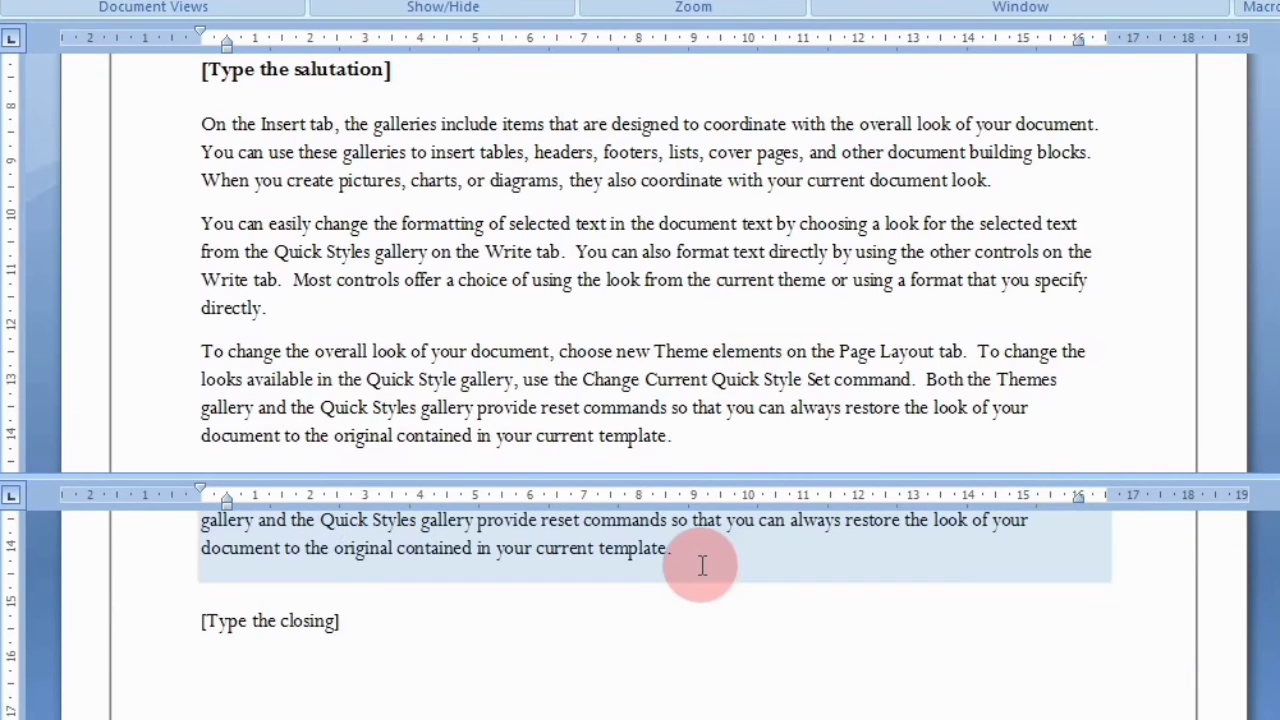
scroll(702, 566, "down", 4)
scroll(702, 566, "down", 1)
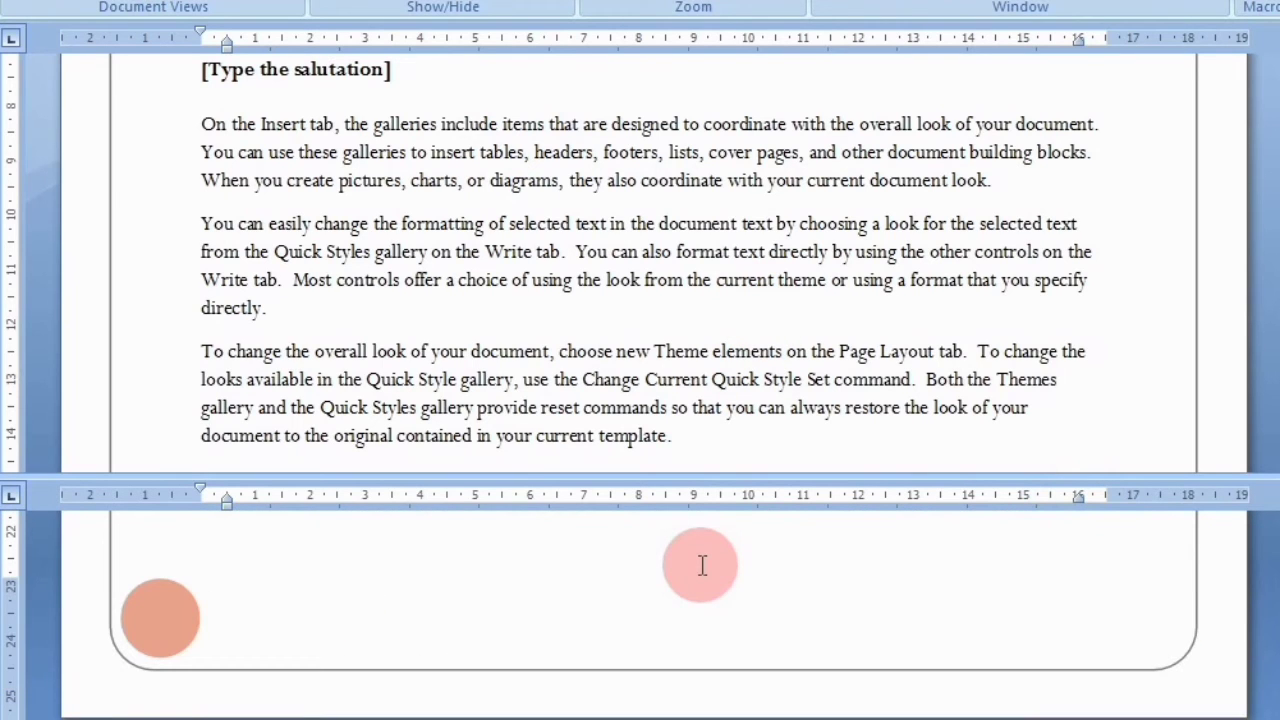
scroll(702, 566, "up", 2)
scroll(702, 566, "up", 3)
scroll(702, 566, "up", 3)
scroll(702, 566, "up", 4)
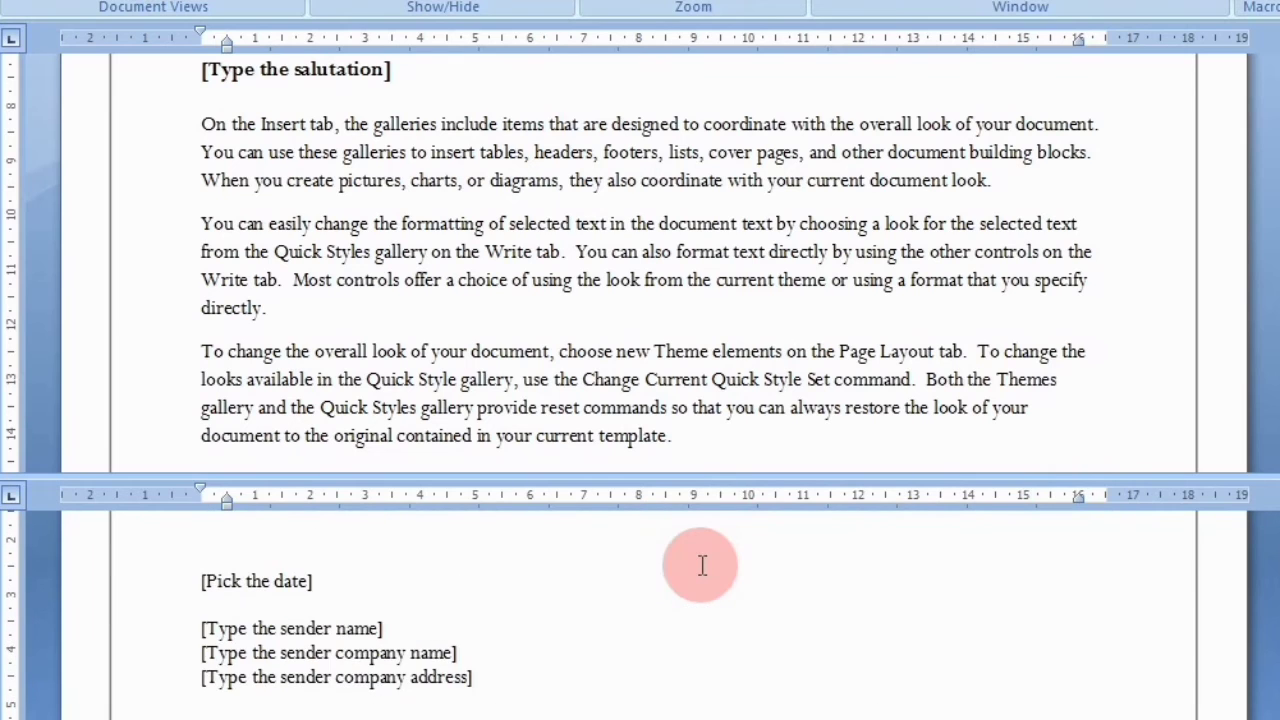
scroll(702, 566, "up", 3)
scroll(702, 566, "up", 2)
scroll(702, 566, "down", 2)
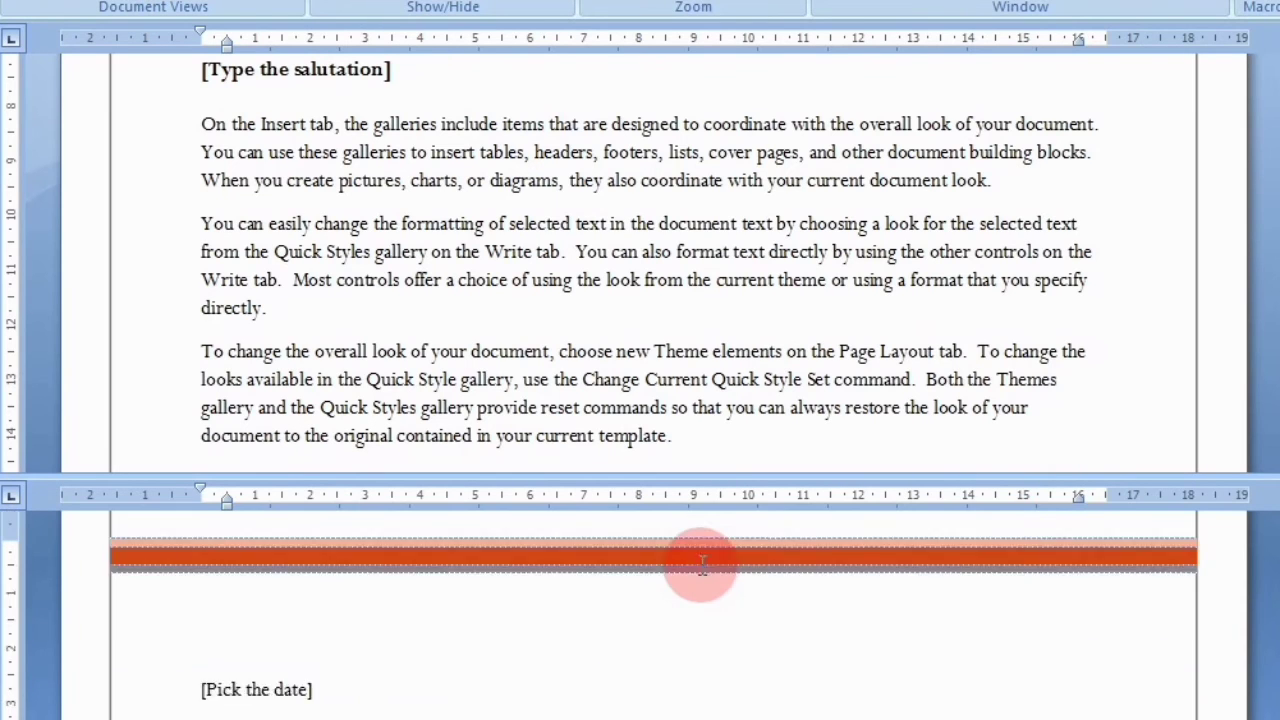
scroll(702, 566, "down", 3)
scroll(702, 566, "down", 3)
scroll(702, 566, "down", 3)
scroll(702, 566, "down", 5)
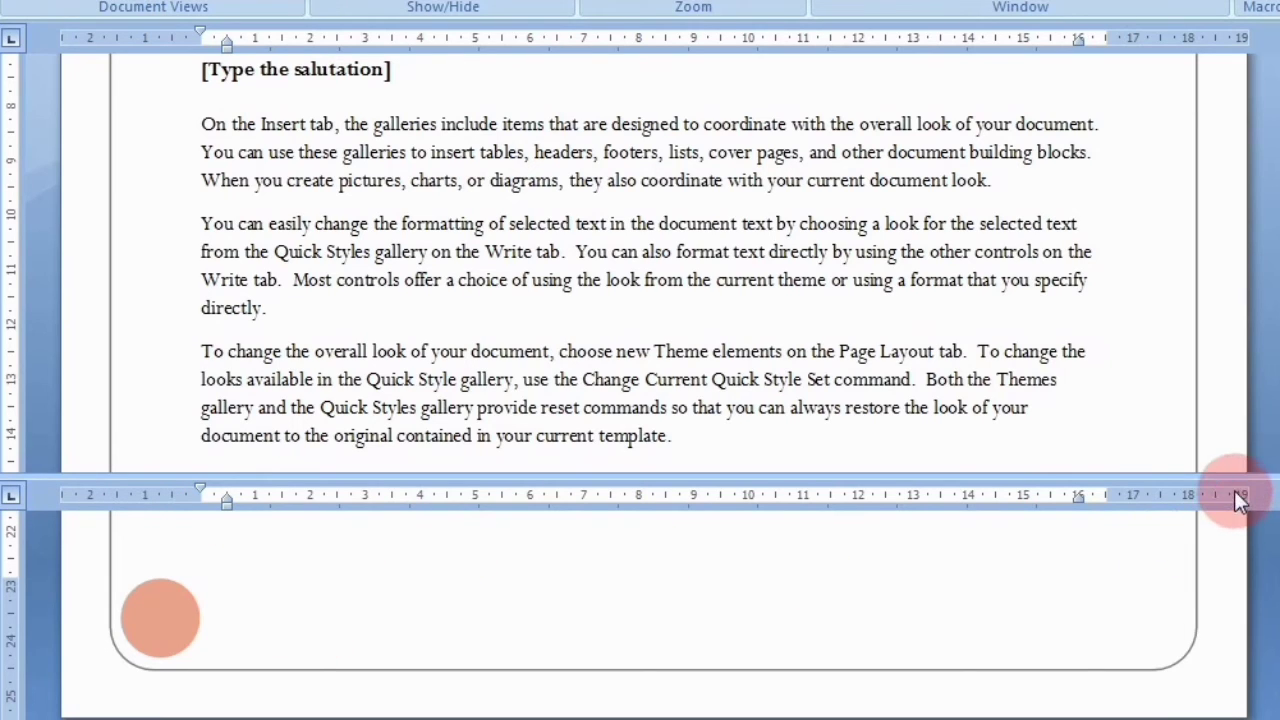
left_click(911, 3)
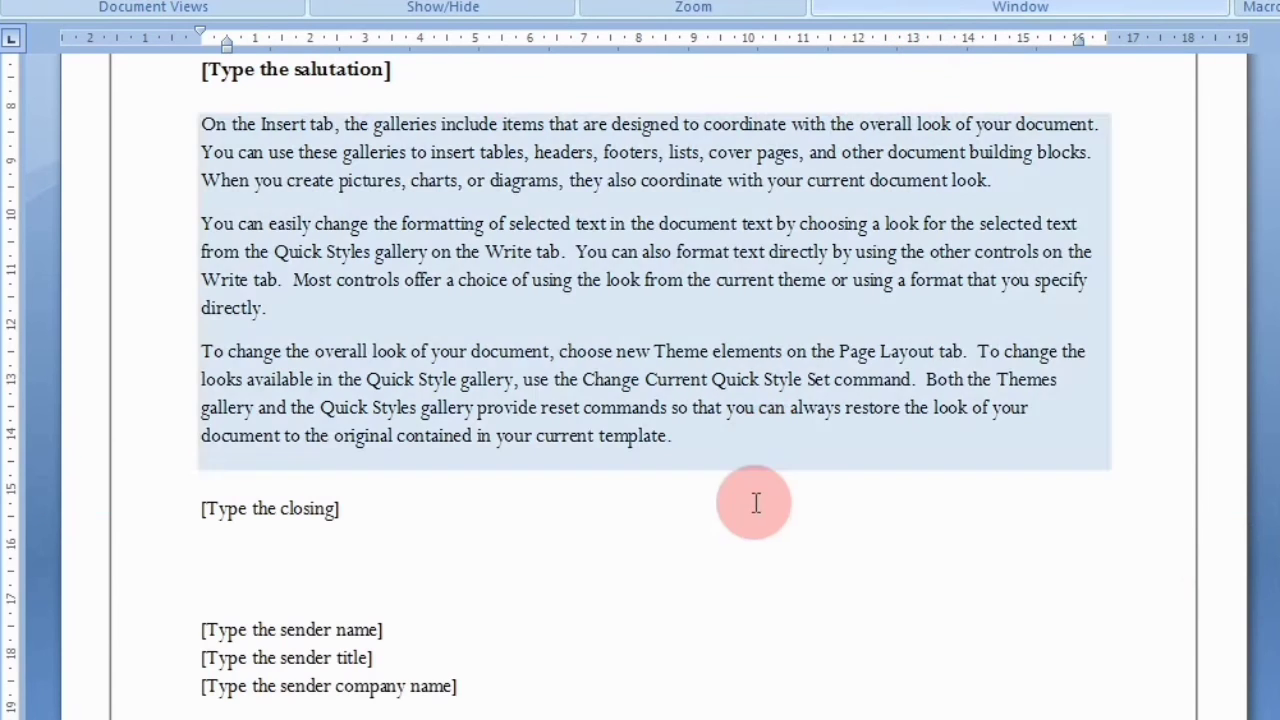
scroll(793, 488, "up", 3)
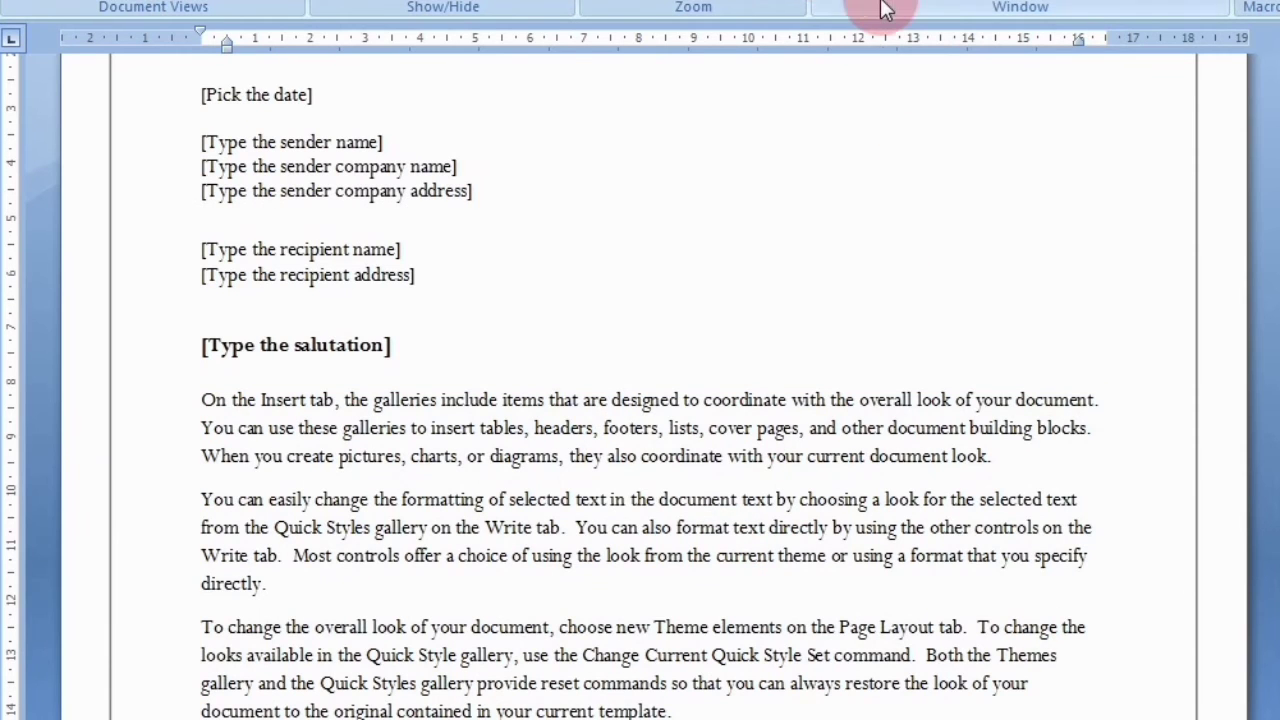
Split the letter window into two panes again
left_click(850, 2)
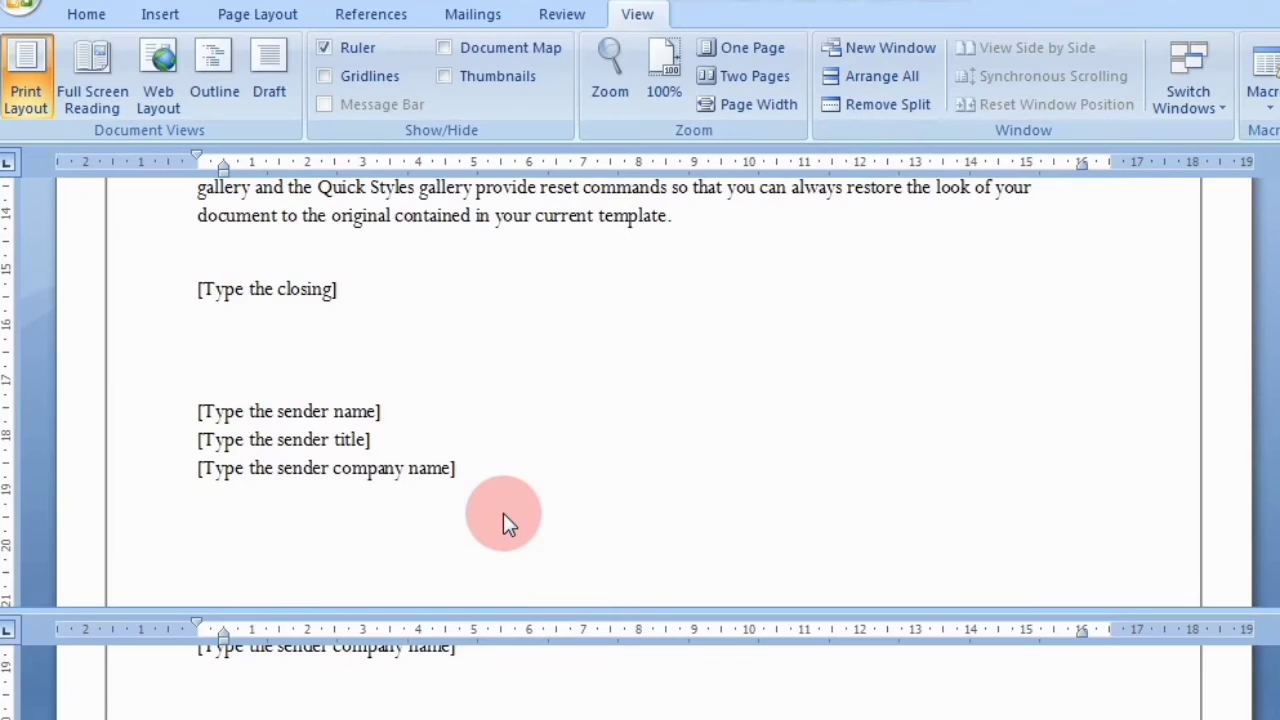
scroll(503, 520, "up", 4)
scroll(503, 520, "up", 3)
scroll(503, 520, "up", 4)
scroll(503, 513, "down", 4)
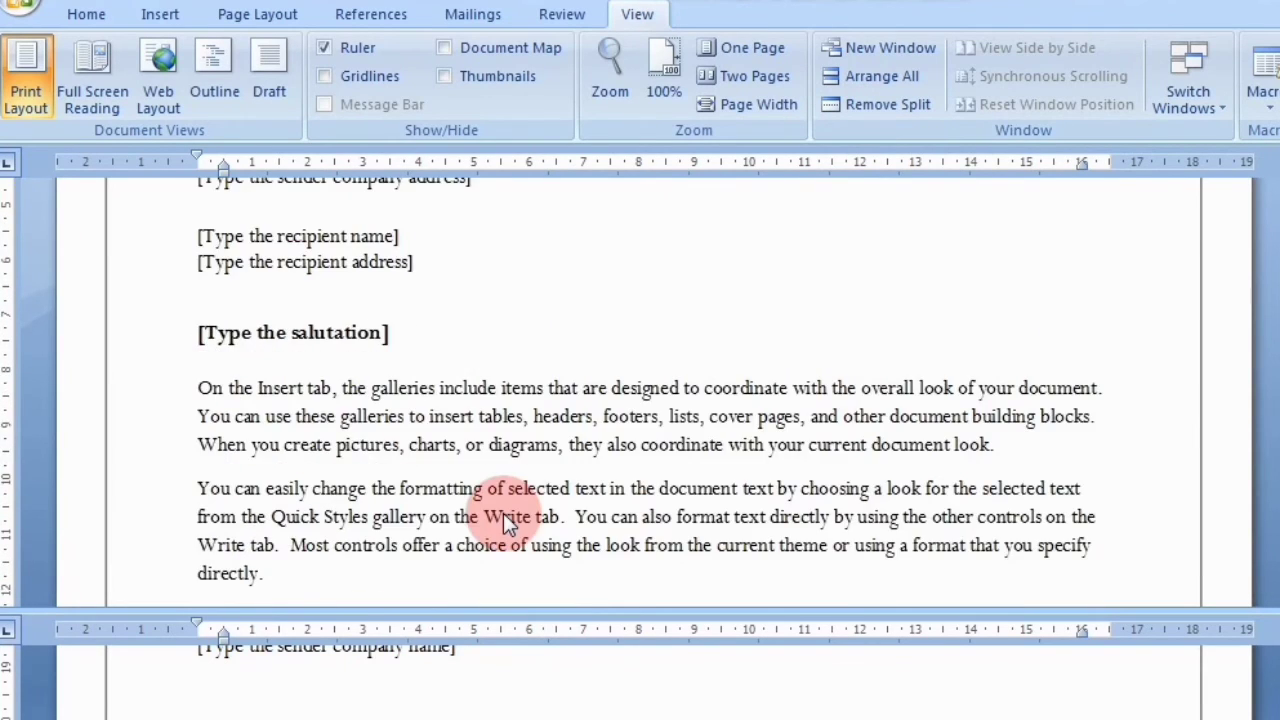
scroll(503, 513, "down", 3)
scroll(503, 513, "down", 3)
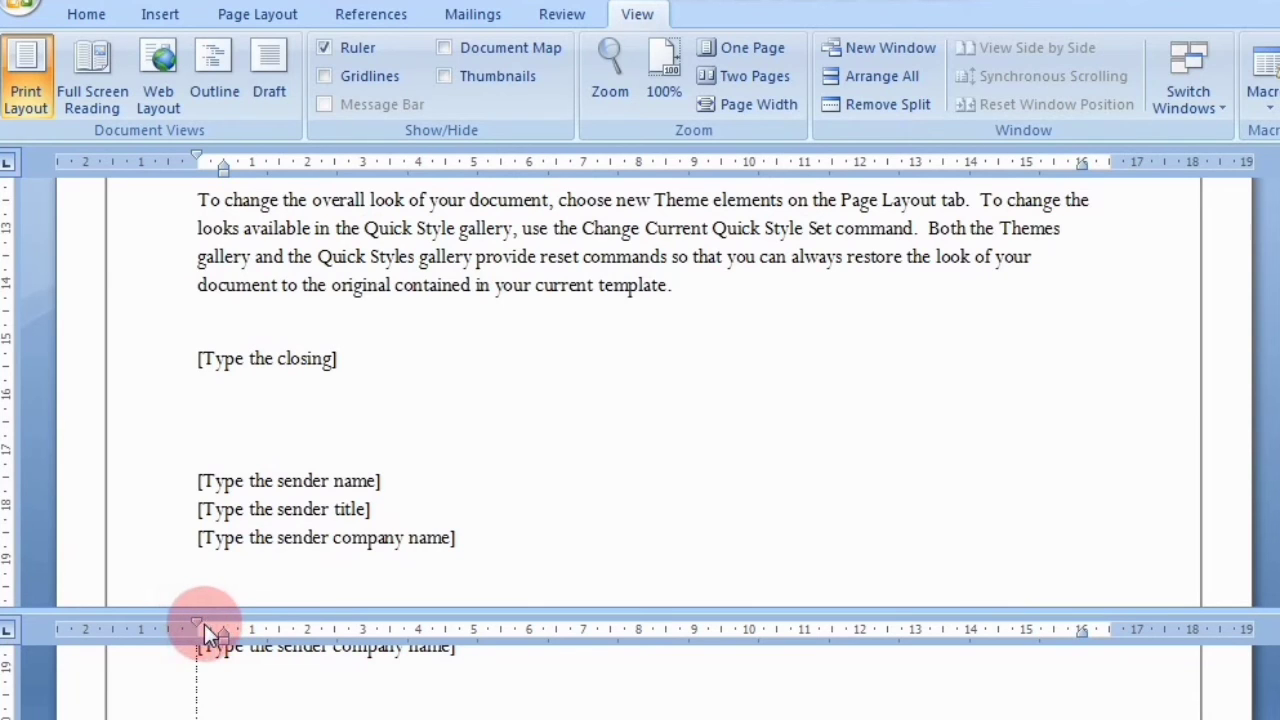
Nudge the first-line indent slightly right, then remove the split view
left_click_drag(209, 630, 211, 630)
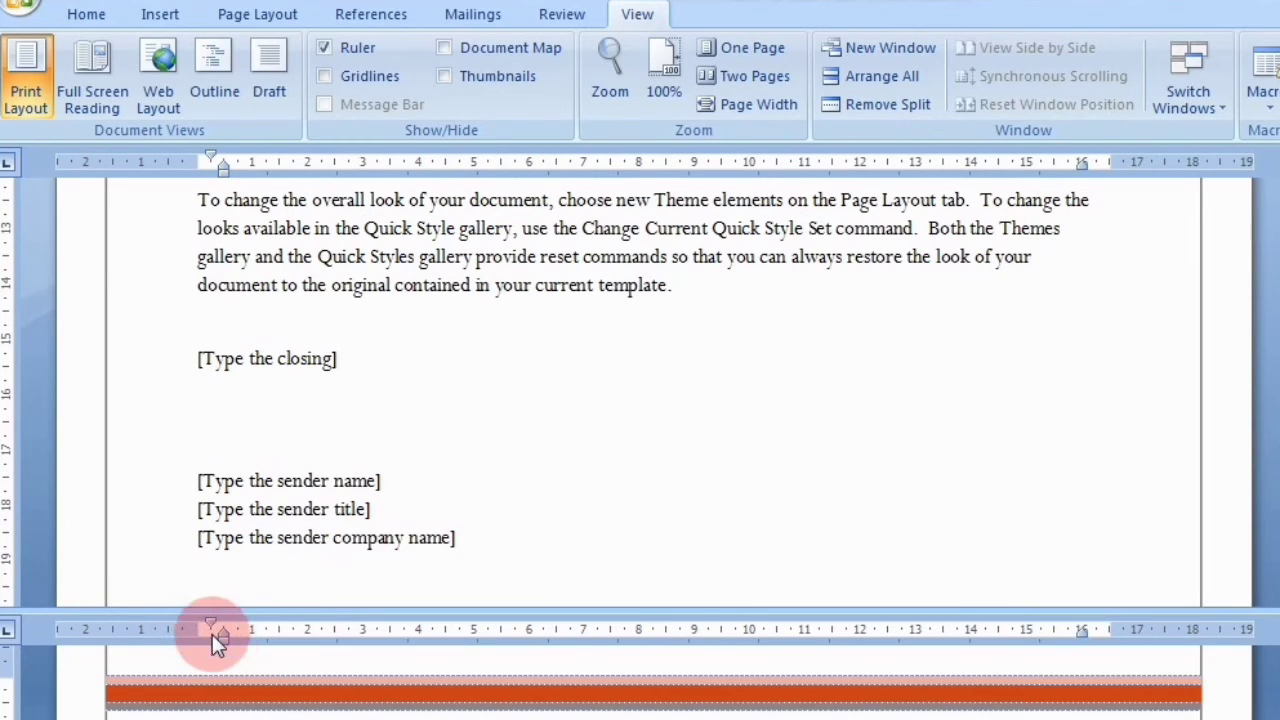
left_click_drag(268, 712, 263, 694)
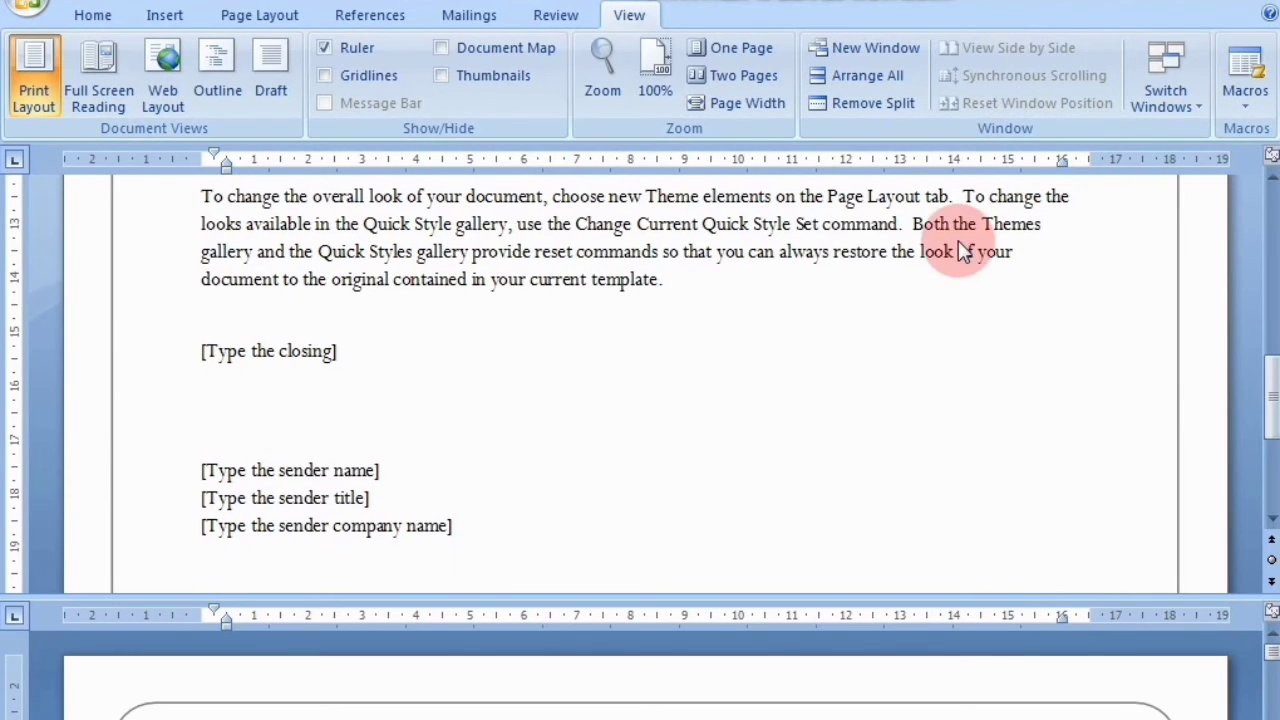
left_click(899, 107)
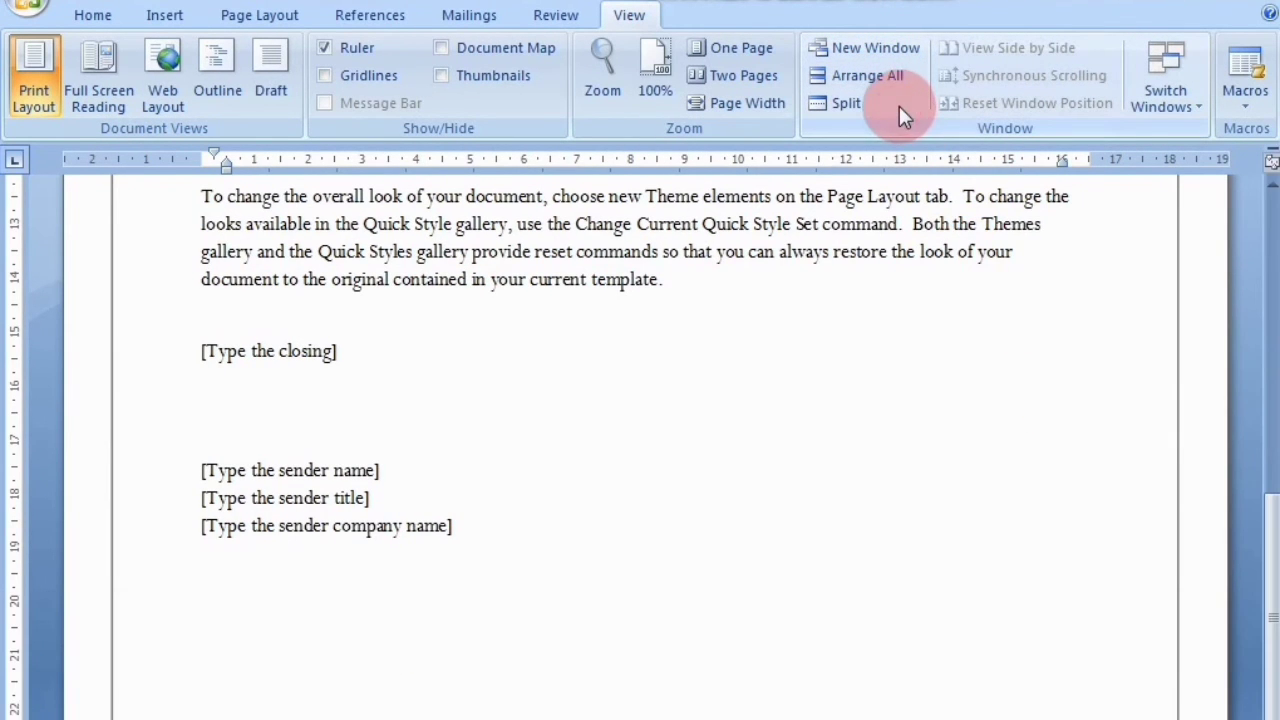
scroll(1046, 459, "down", 1)
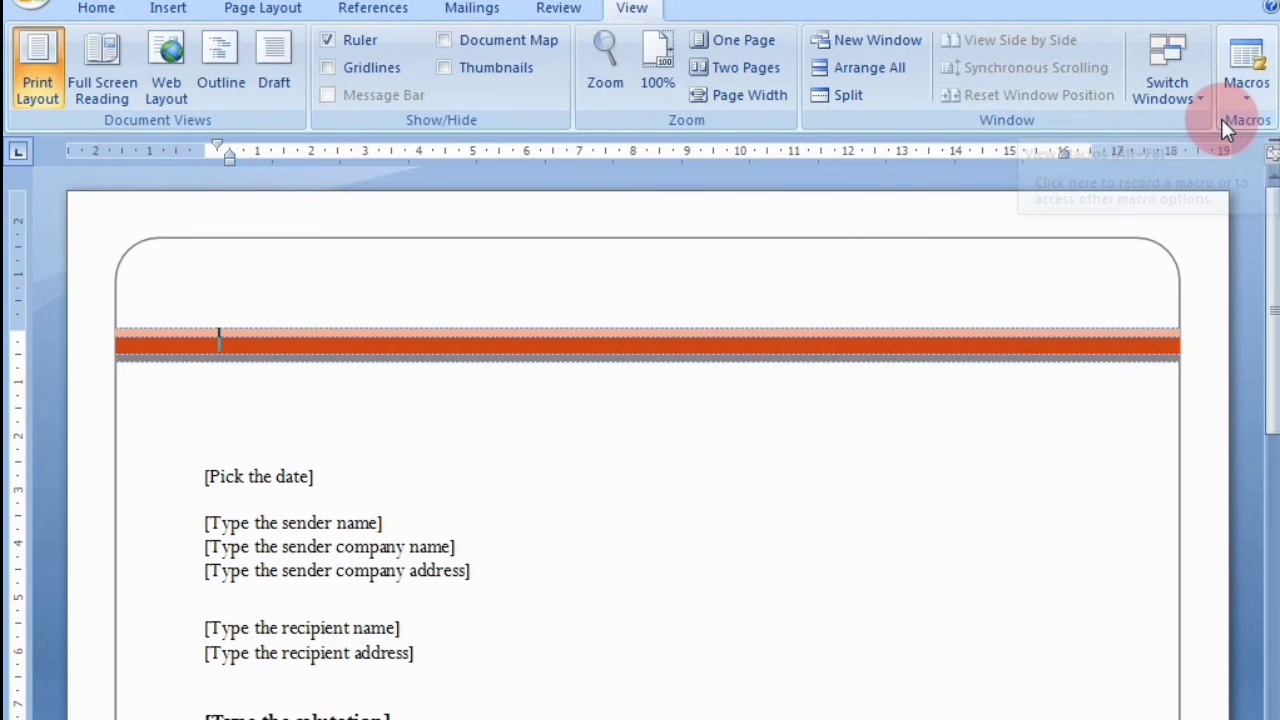
left_click(1253, 63)
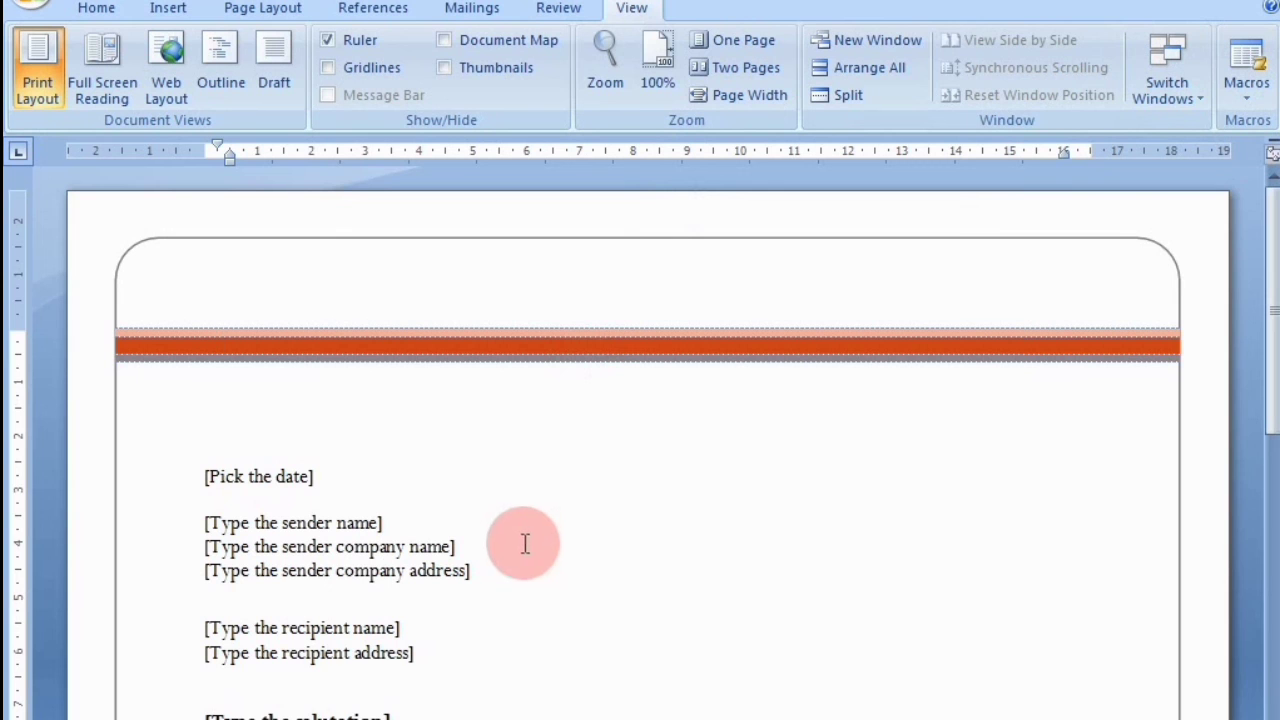
scroll(611, 600, "down", 3)
scroll(611, 600, "down", 1)
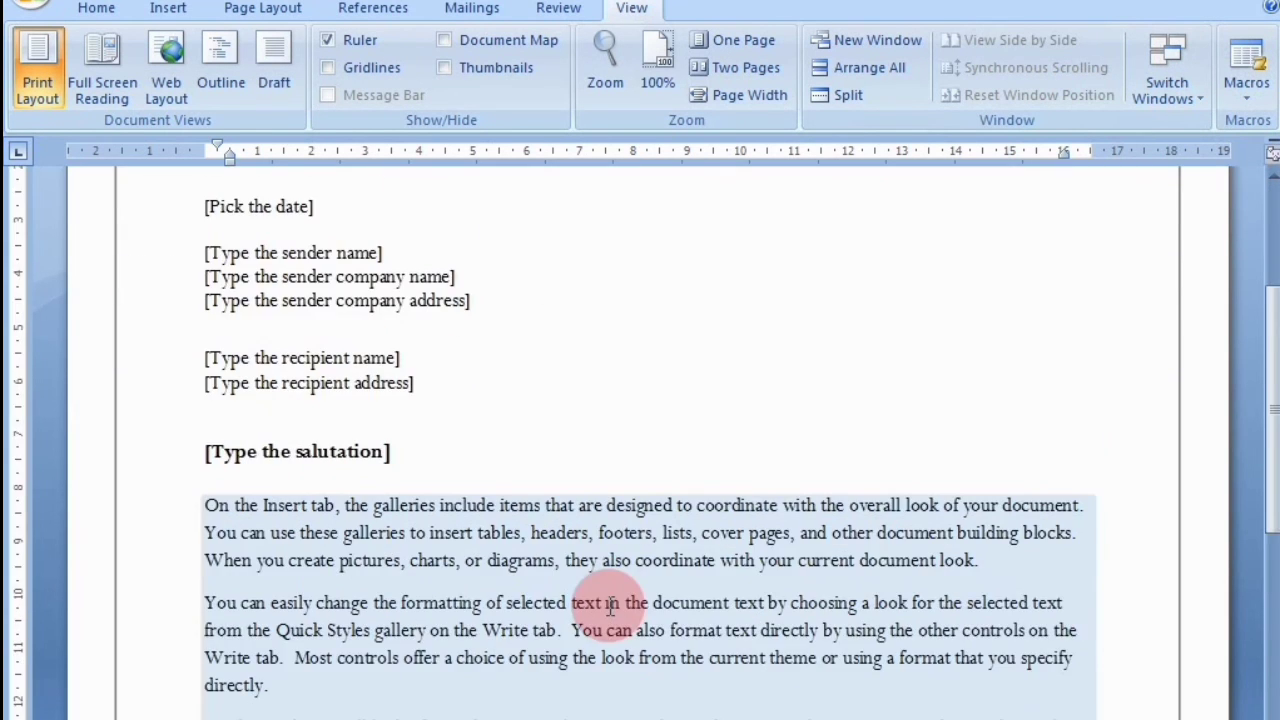
scroll(590, 650, "down", 4)
scroll(595, 640, "up", 4)
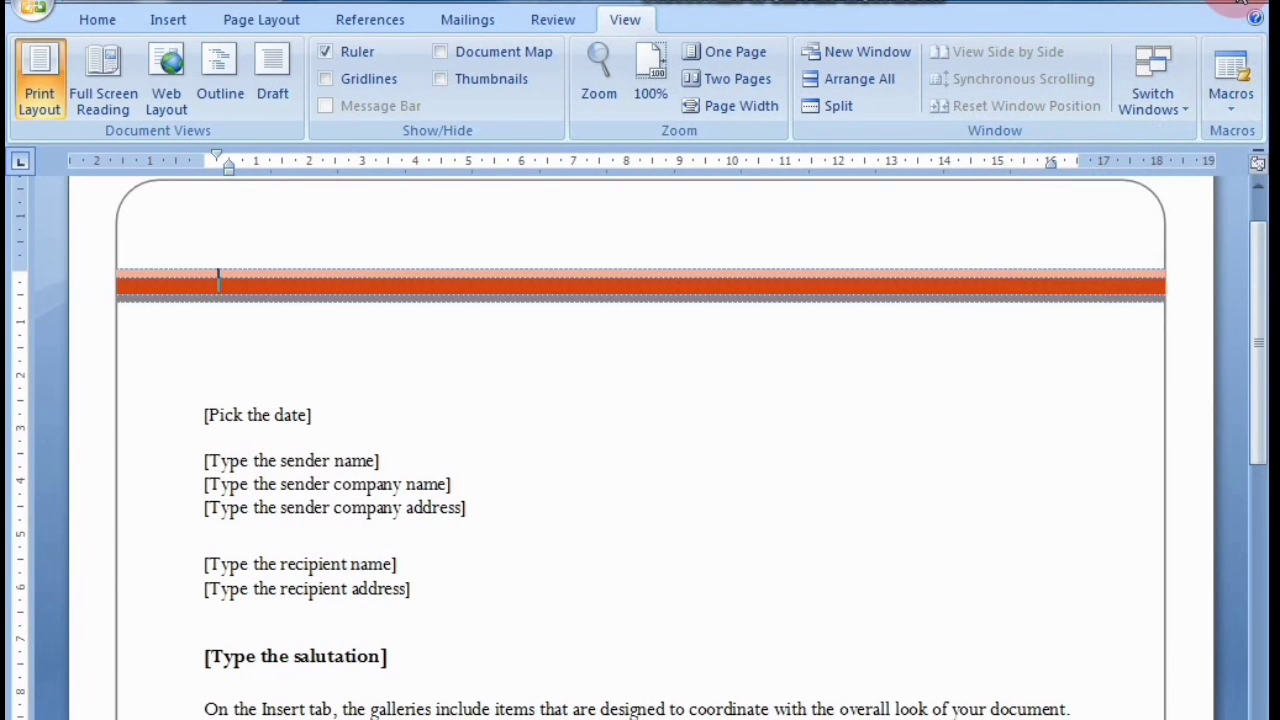
Close Word without saving the changes to EquityLetter
left_click(1240, 3)
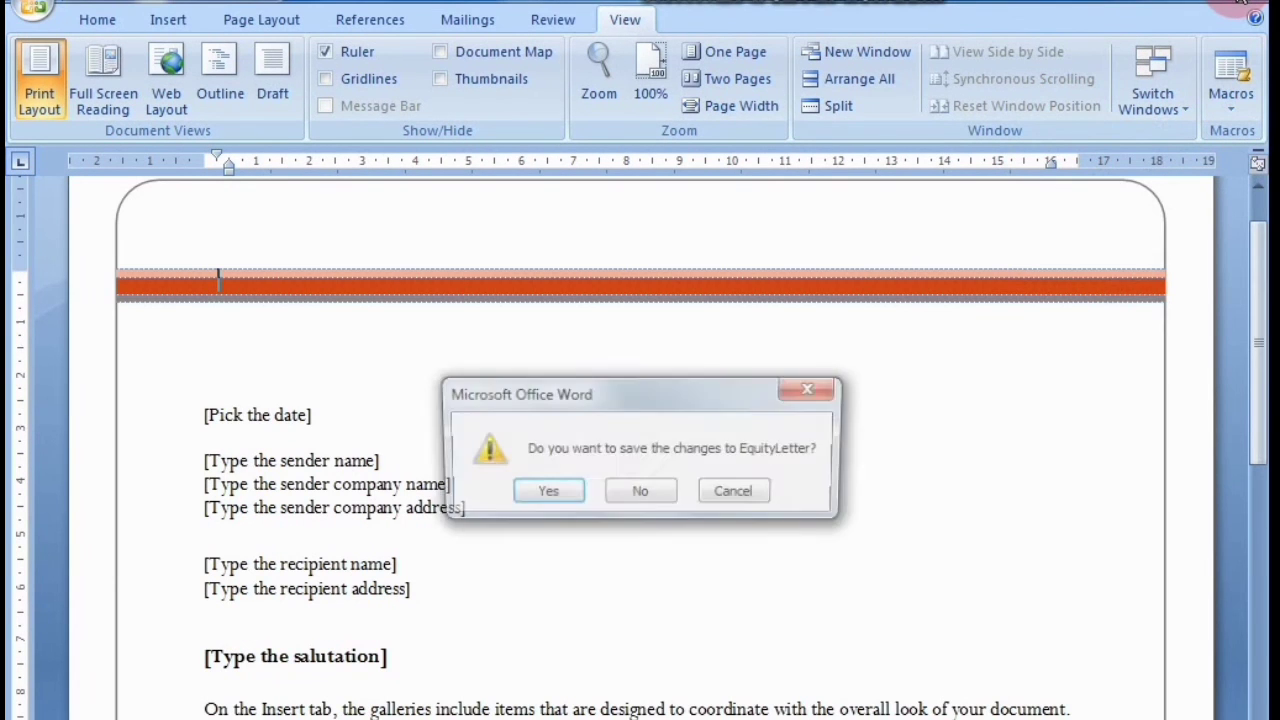
left_click(641, 494)
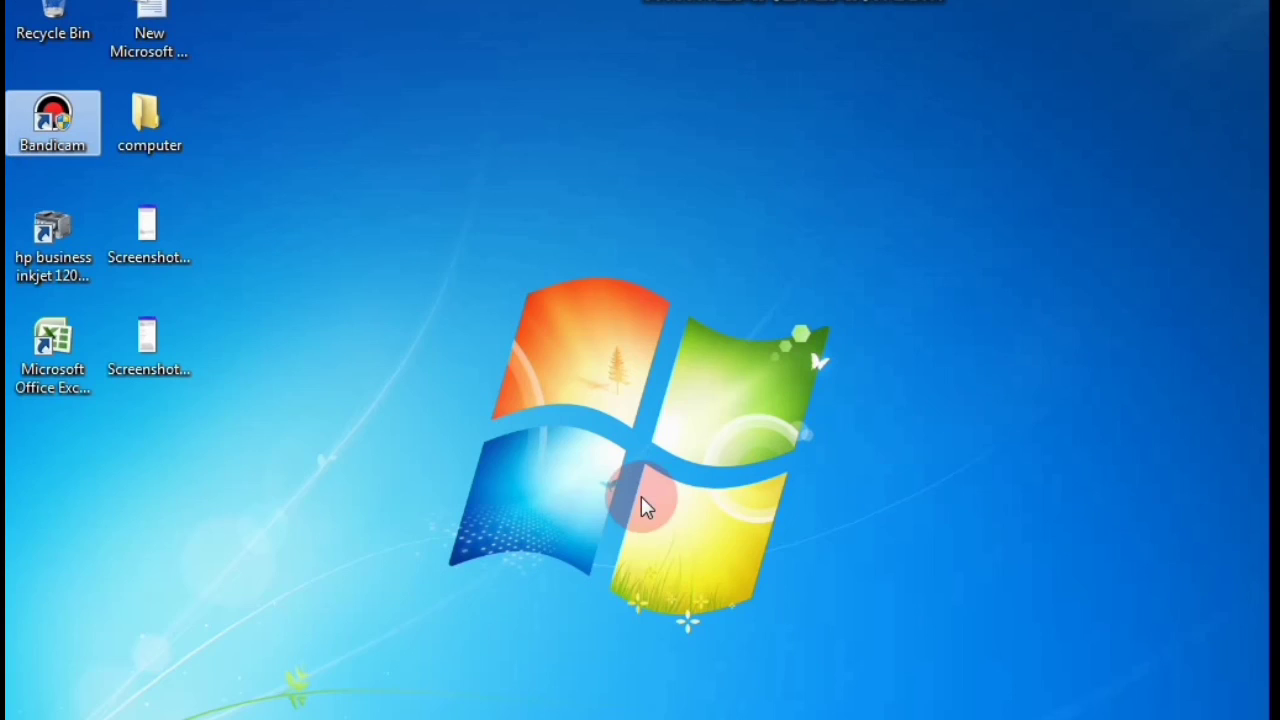